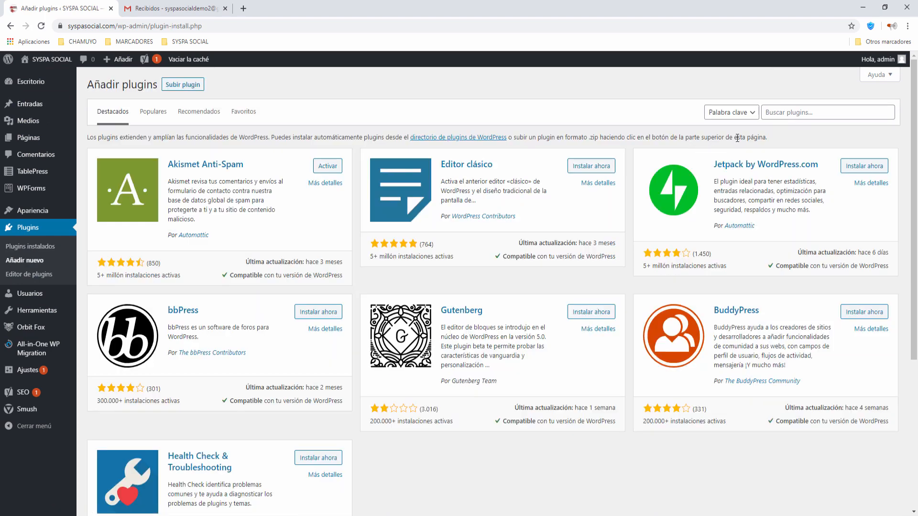
# Search plugins for 'user regi', then install and activate Ultimate Member.
pyautogui.click(775, 113)
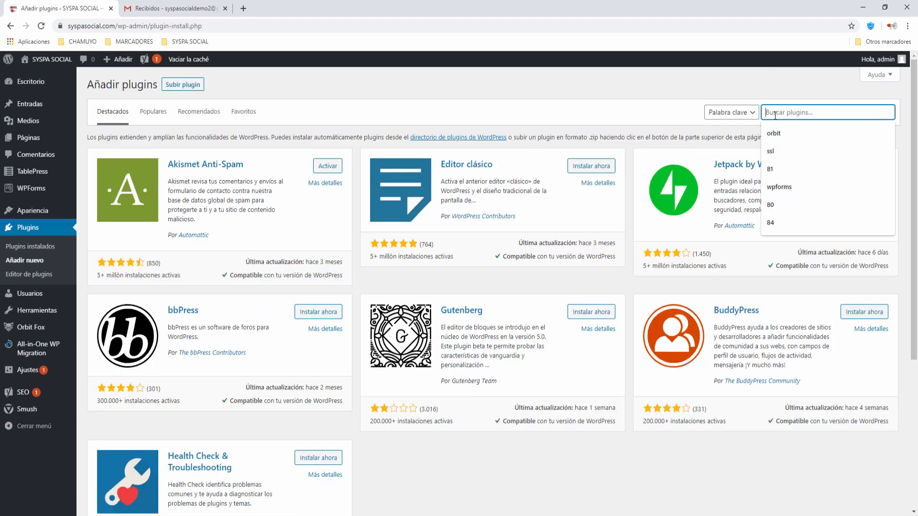
pyautogui.write('user regi')
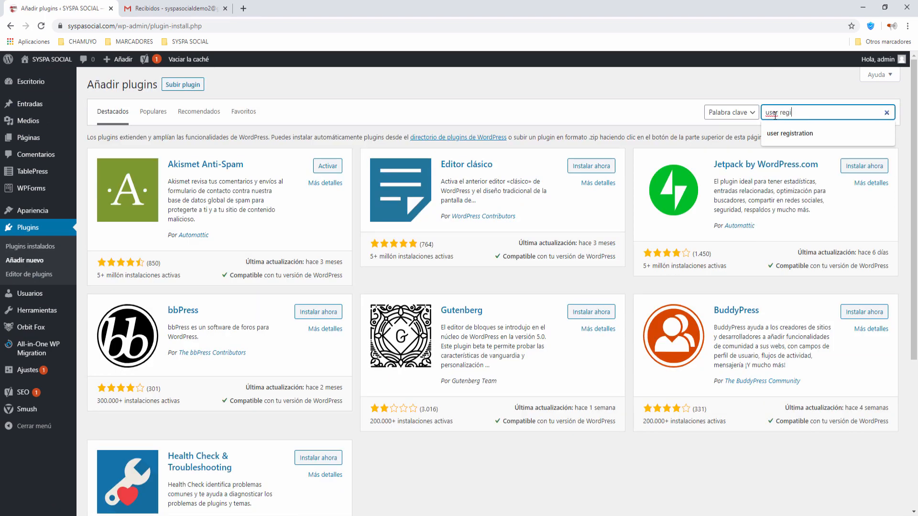
pyautogui.click(779, 132)
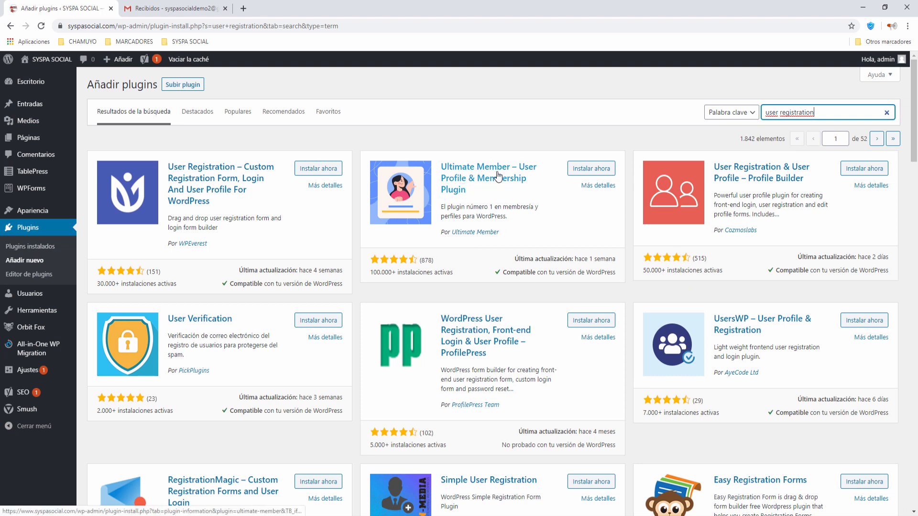
pyautogui.click(600, 173)
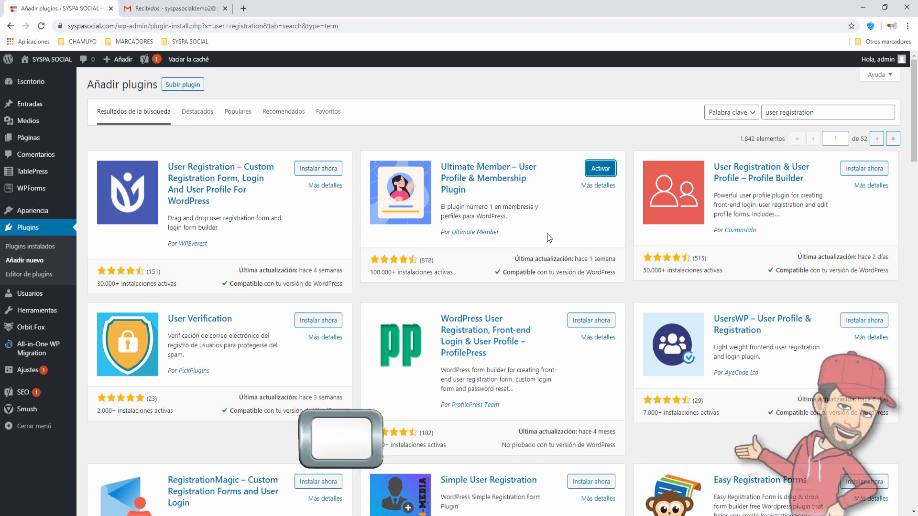
pyautogui.click(596, 171)
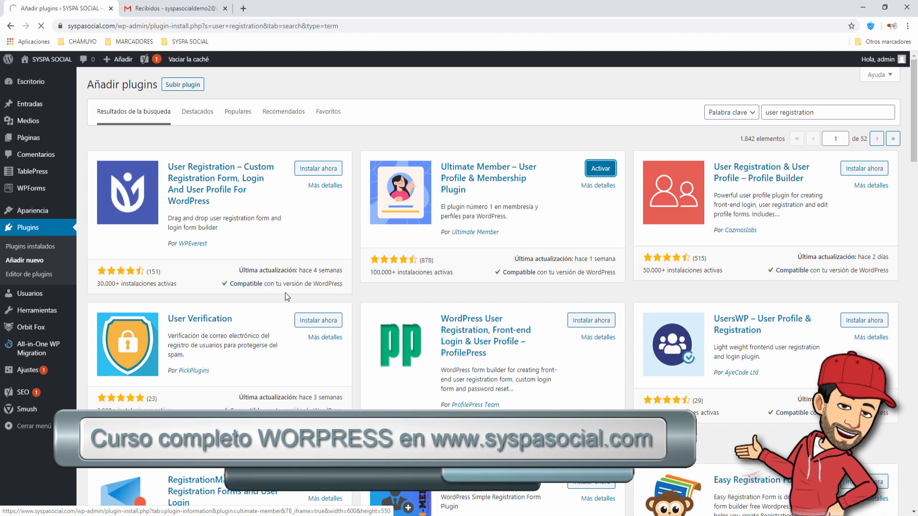
# In Ultimate Member > Ajustes, have the plugin create its core pages (Usuario, Registro, Cuenta, etc.).
pyautogui.scroll(-10, 239, 291)
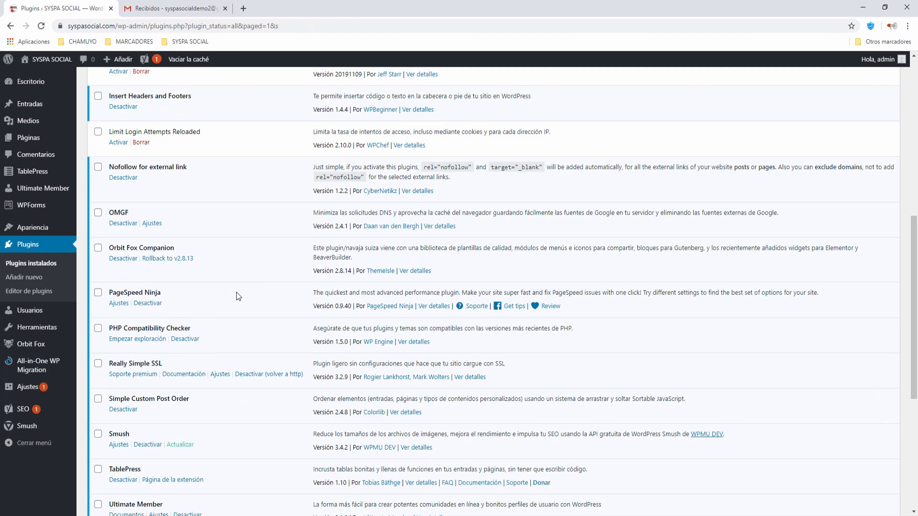
pyautogui.scroll(-3, 236, 291)
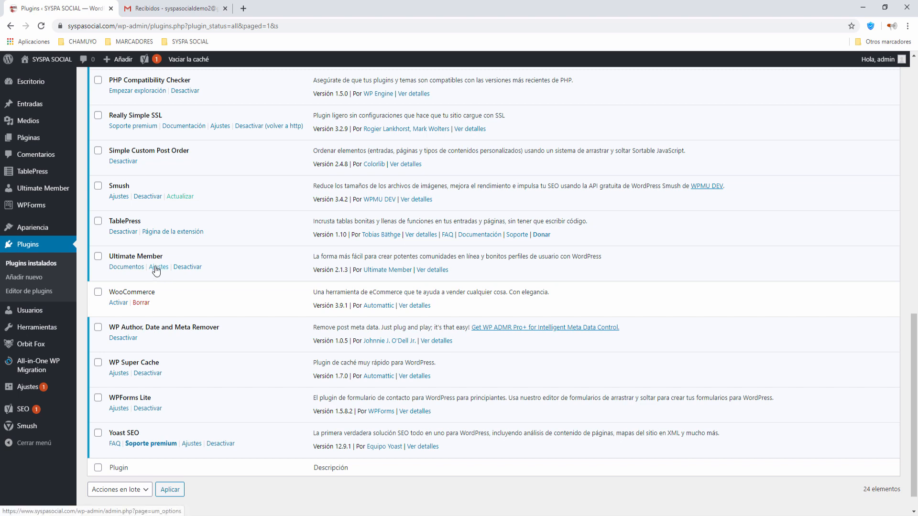
pyautogui.click(34, 191)
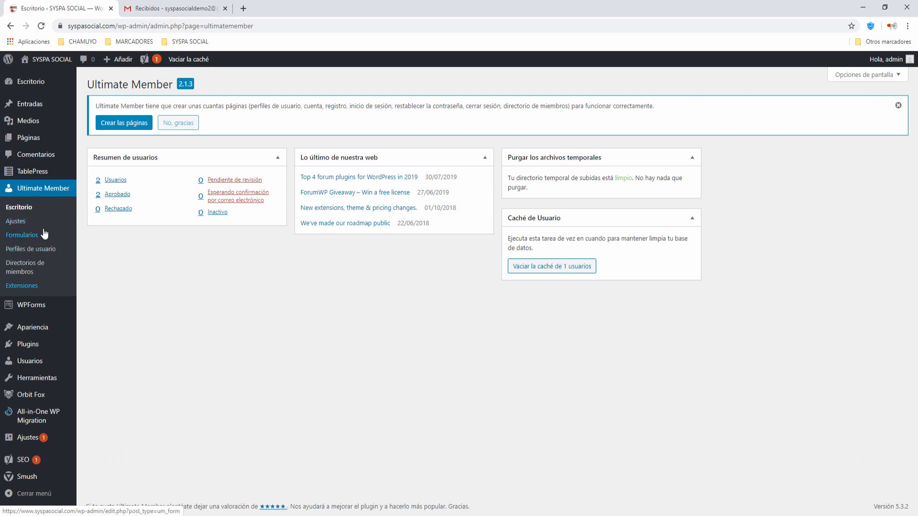
pyautogui.click(16, 223)
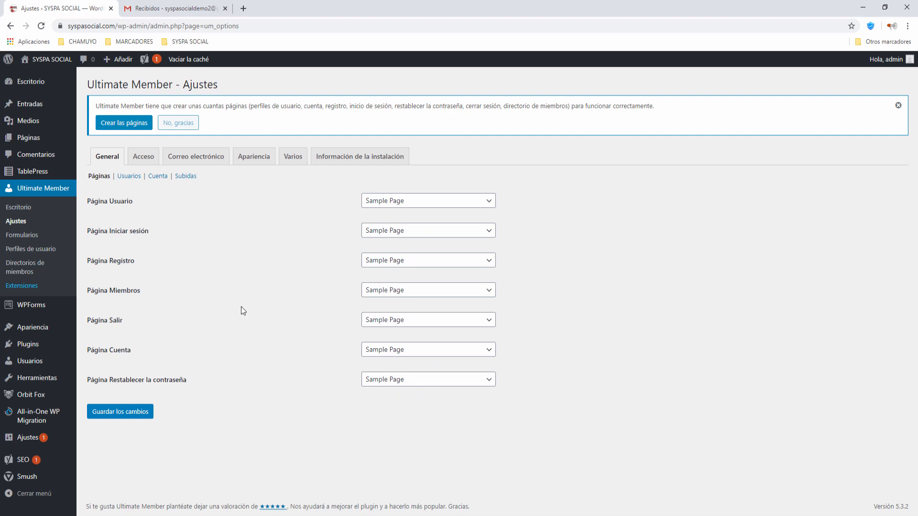
pyautogui.click(132, 124)
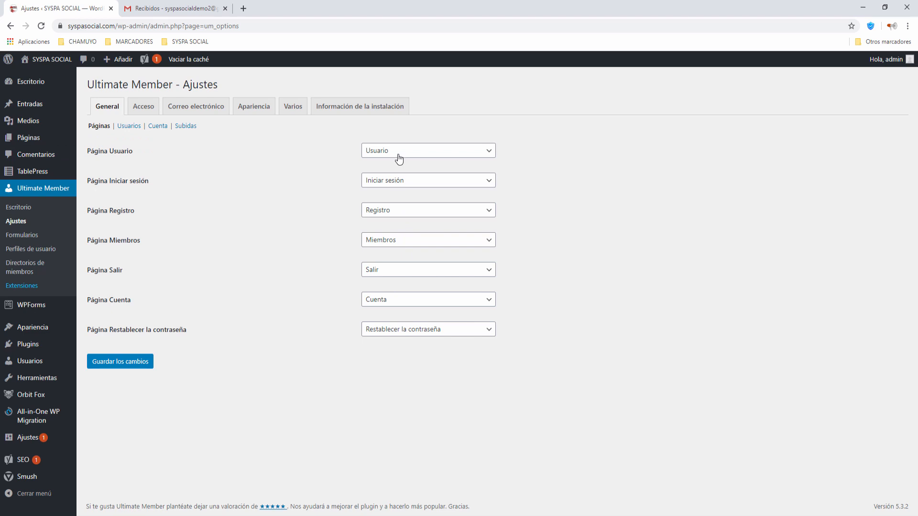
# Check the new pages in a separate all-pages tab, then save Ultimate Member's page assignments.
pyautogui.moveTo(67, 138)
pyautogui.rightClick(104, 139)
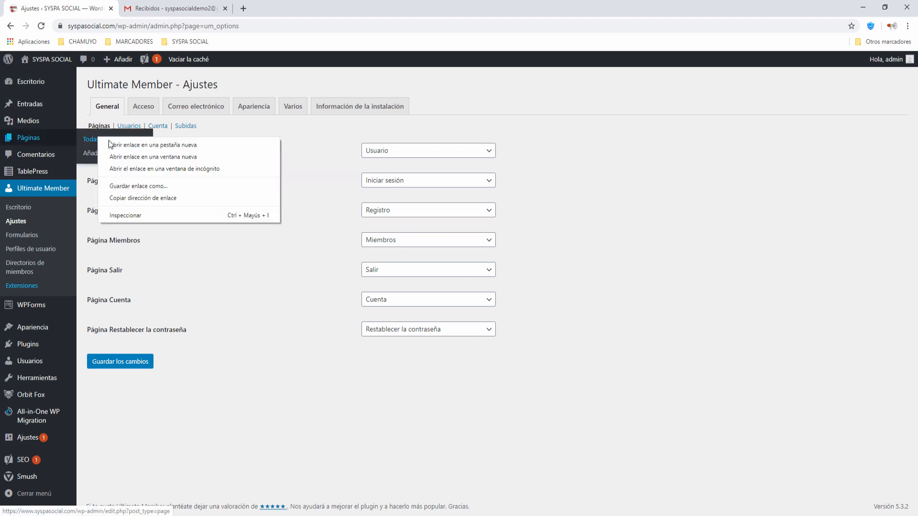
pyautogui.click(120, 143)
pyautogui.click(184, 8)
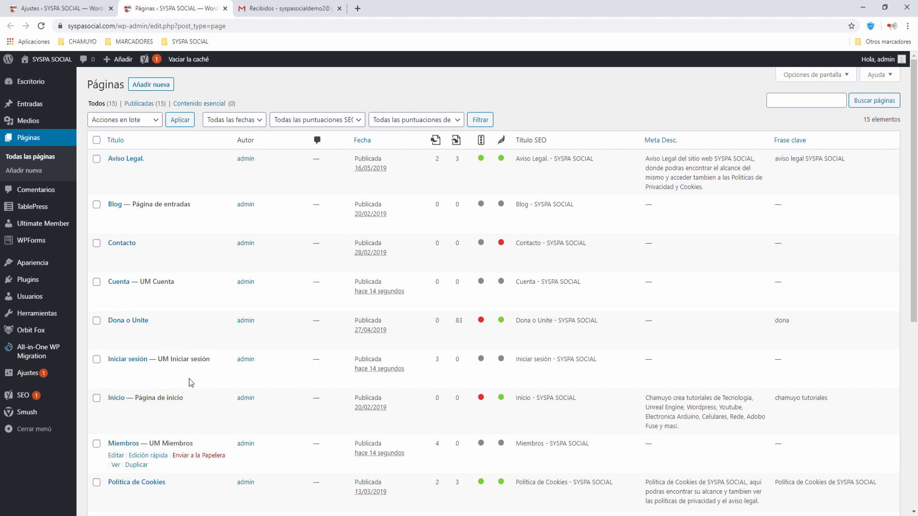
pyautogui.click(225, 9)
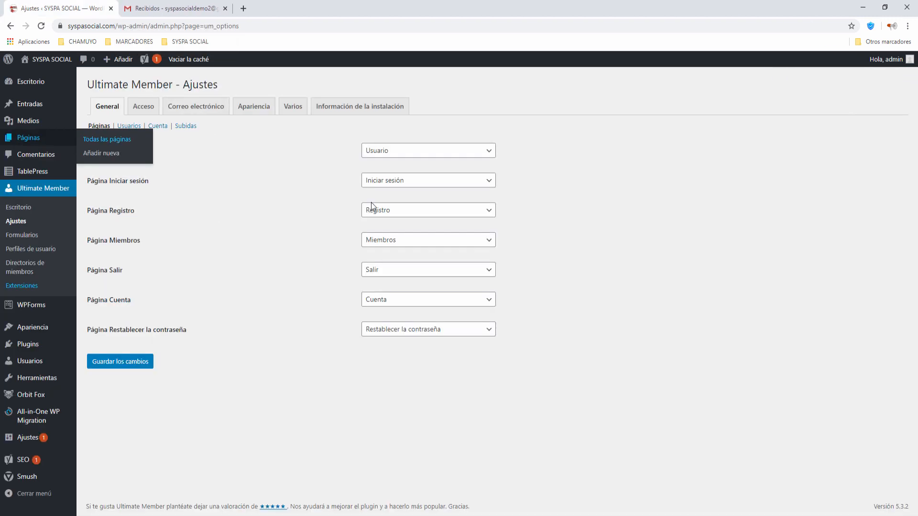
pyautogui.click(120, 366)
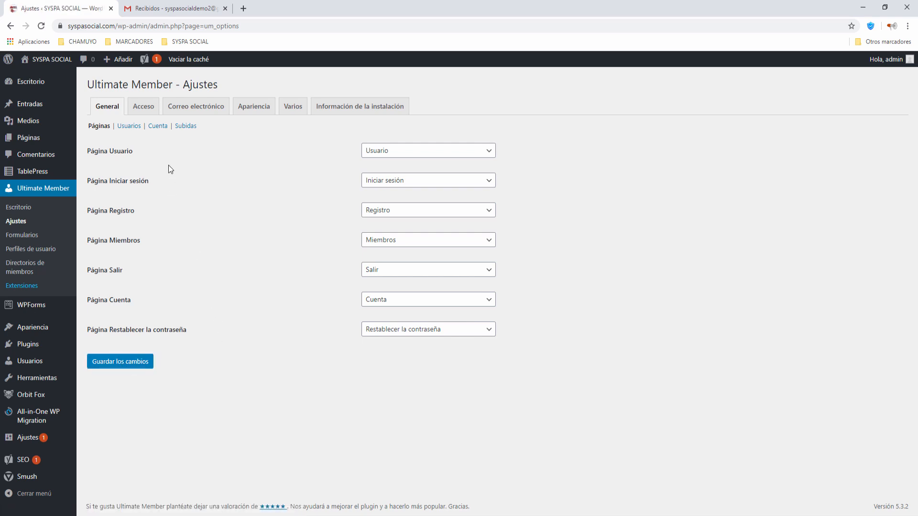
pyautogui.click(158, 127)
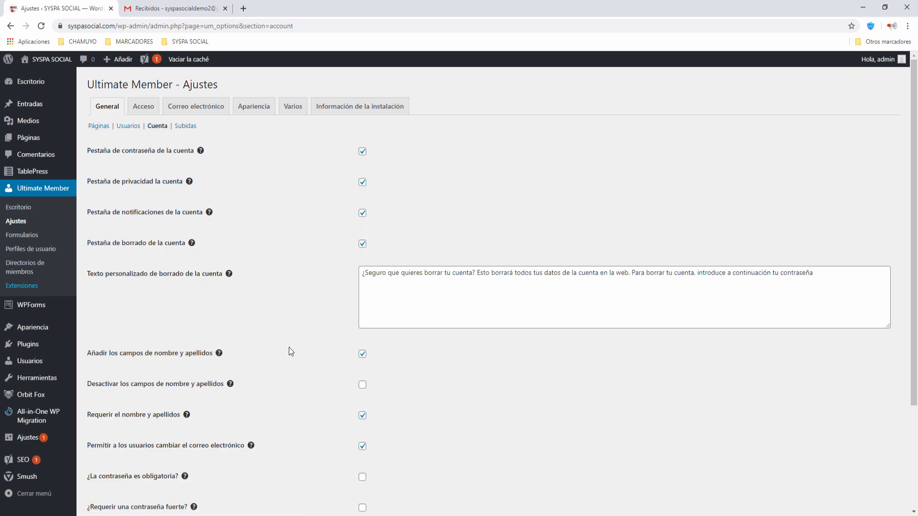
# Tick '¿La contraseña es obligatoria?' in the Cuenta settings and save the changes.
pyautogui.scroll(-2, 289, 347)
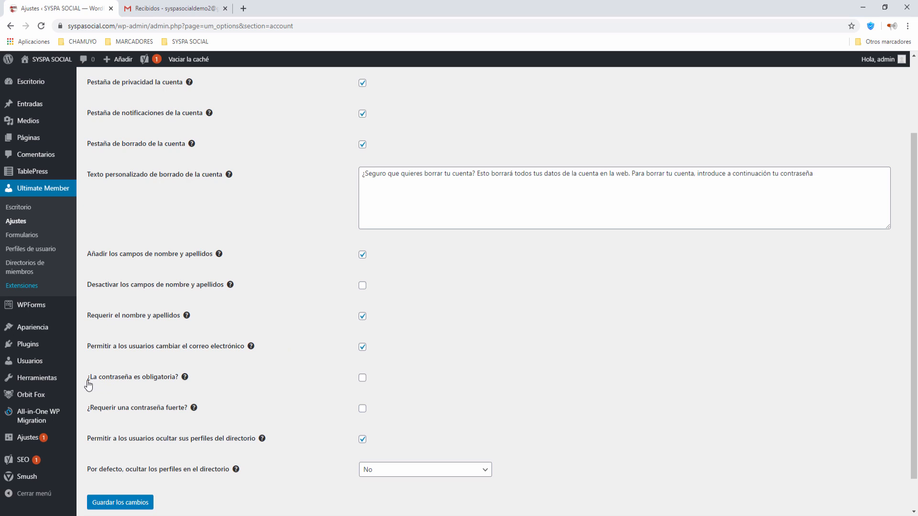
pyautogui.moveTo(185, 379)
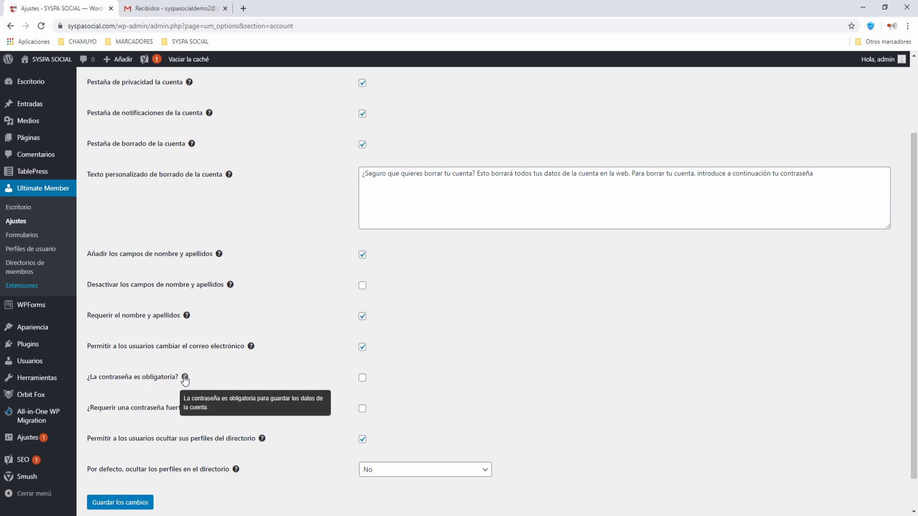
pyautogui.click(363, 379)
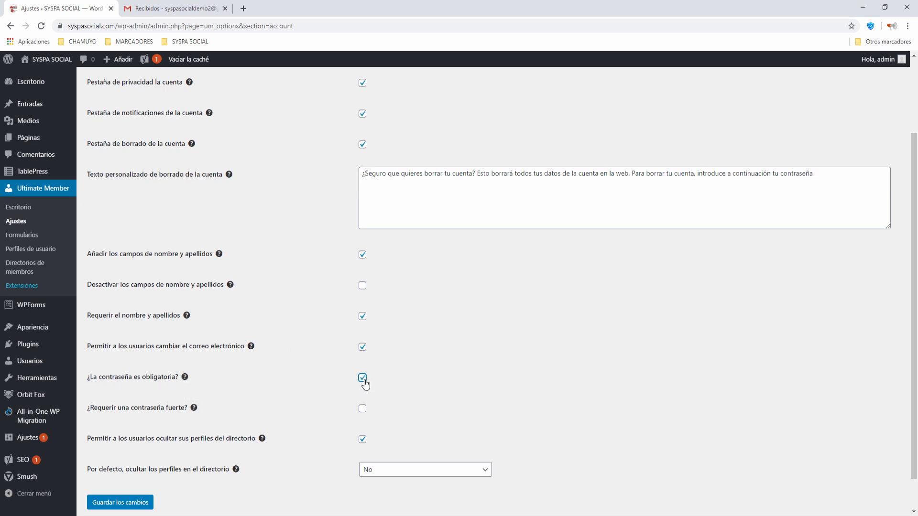
pyautogui.click(120, 505)
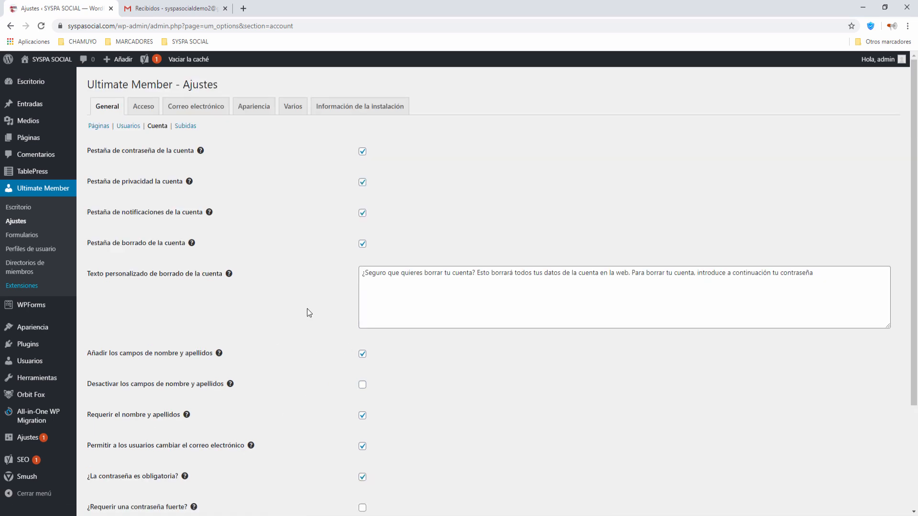
pyautogui.click(191, 110)
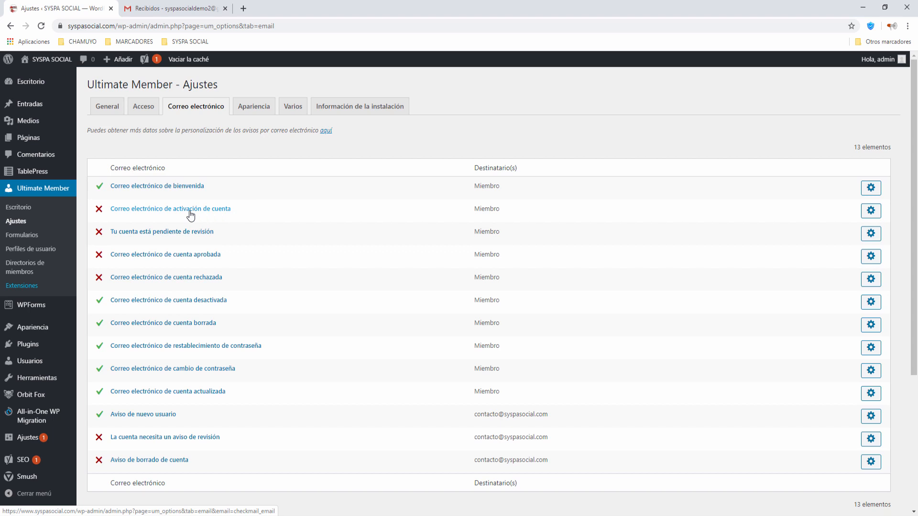
# Enable the account activation email, set its subject to 'SYSPA SOCIAL activación de cuenta', and save.
pyautogui.click(166, 213)
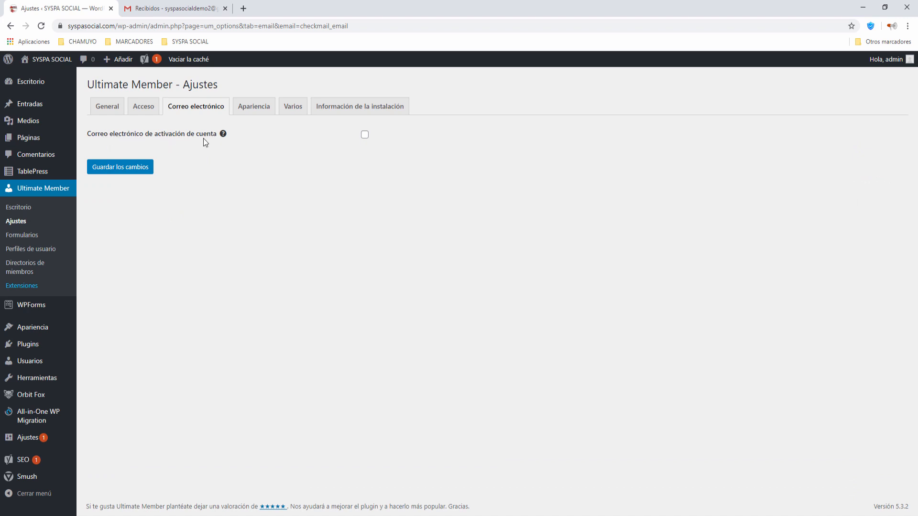
pyautogui.click(363, 136)
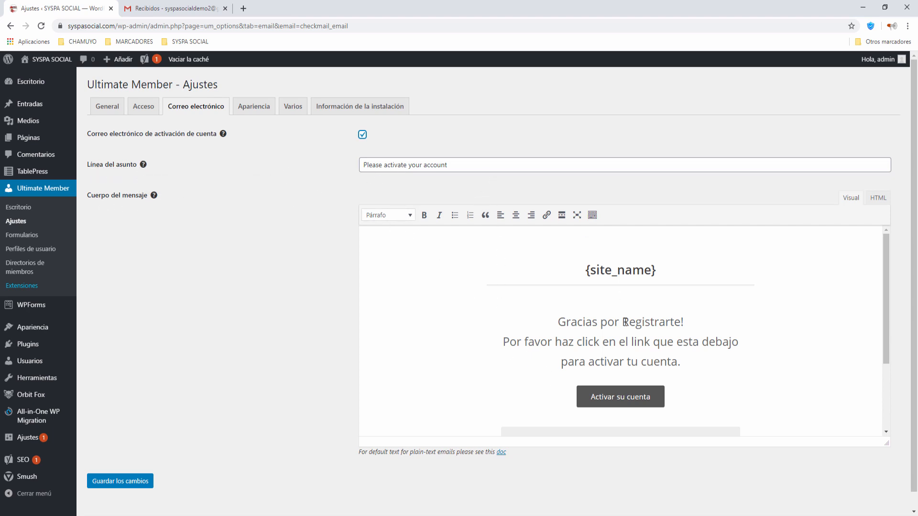
pyautogui.moveTo(452, 164); pyautogui.dragTo(321, 161)
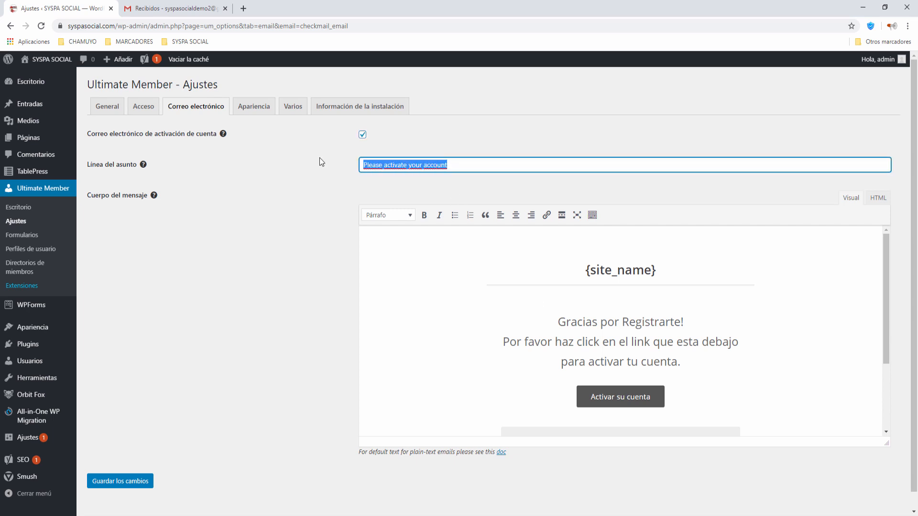
pyautogui.write('SYSPA')
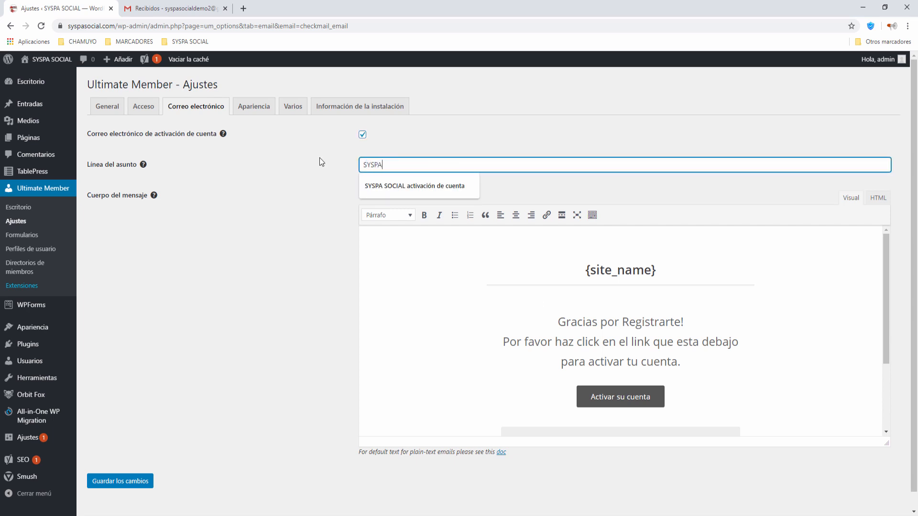
pyautogui.write(' SOCIAL')
pyautogui.click(386, 185)
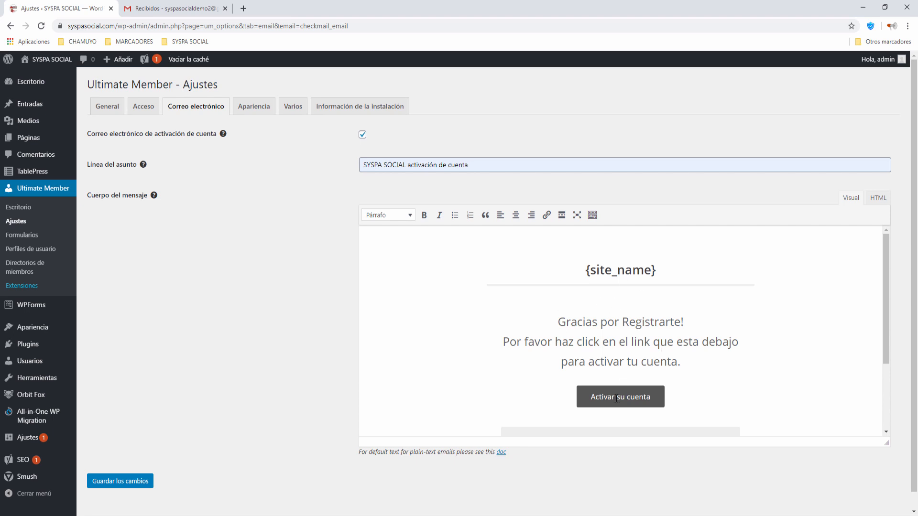
pyautogui.click(121, 484)
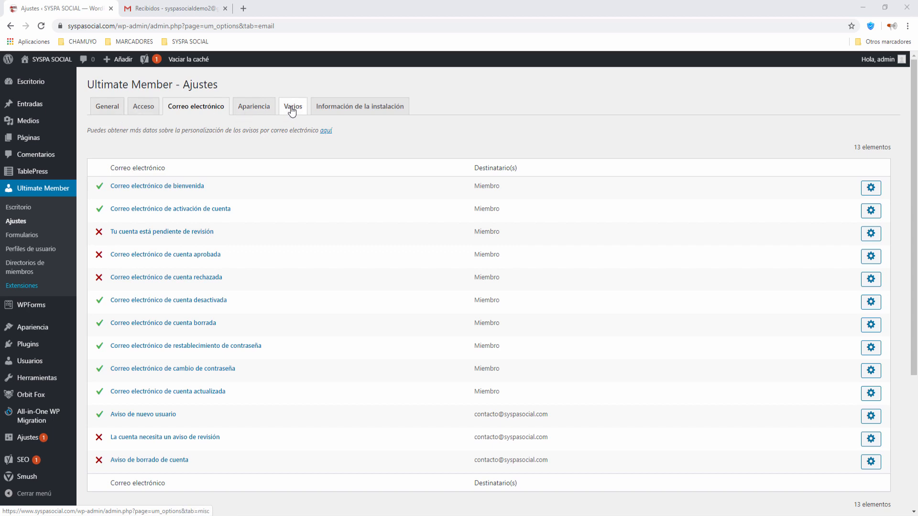
pyautogui.click(293, 111)
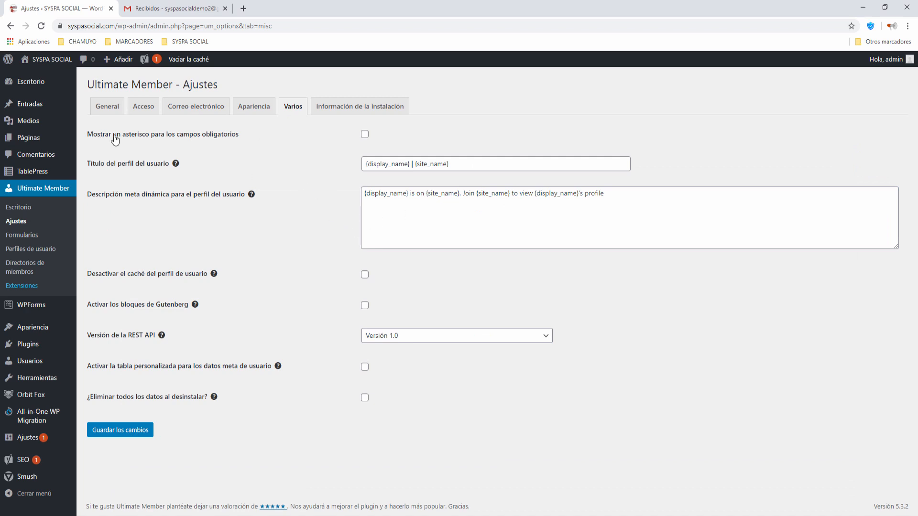
# On the Varios tab, tick required-field asterisks, disable profile cache, enable Gutenberg blocks, and save.
pyautogui.click(365, 135)
pyautogui.moveTo(213, 274)
pyautogui.click(365, 275)
pyautogui.moveTo(194, 305)
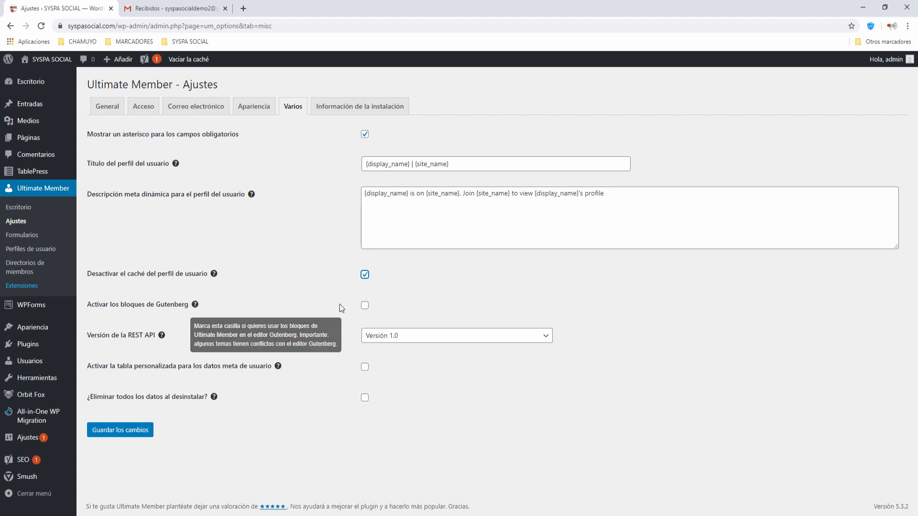
pyautogui.click(365, 305)
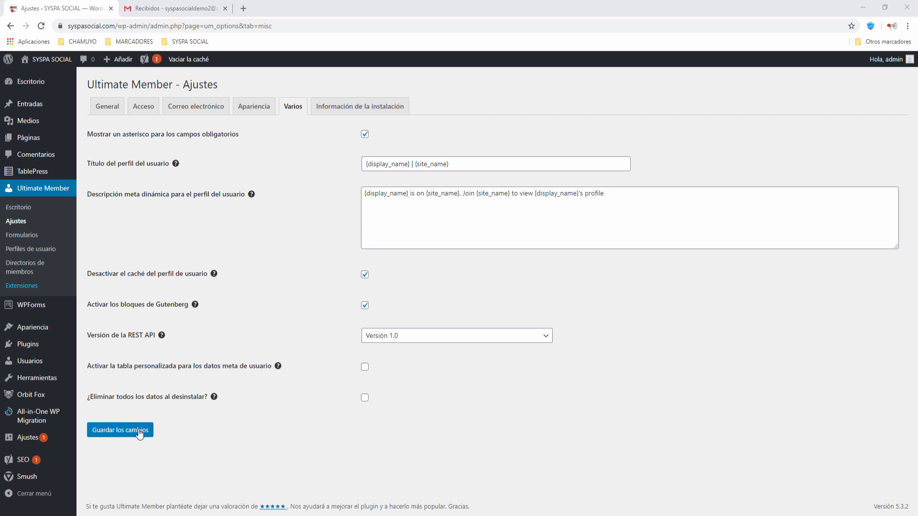
pyautogui.click(119, 437)
pyautogui.click(32, 249)
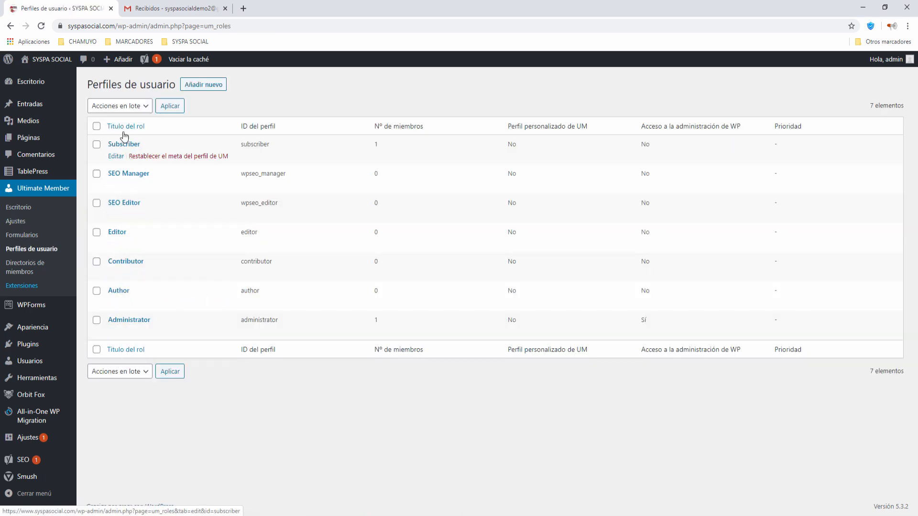
# In the Subscriber role editor, set registration status to email activation with auto-login after activation.
pyautogui.rightClick(119, 161)
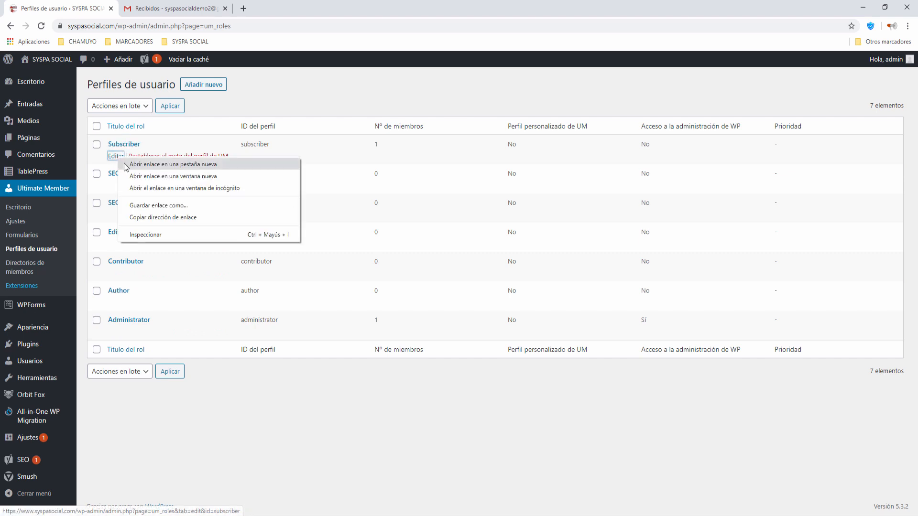
pyautogui.click(143, 165)
pyautogui.click(164, 10)
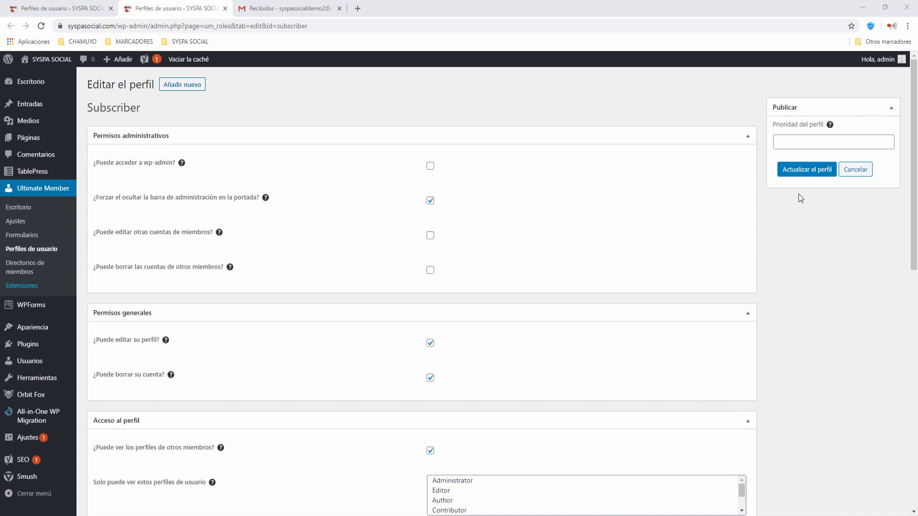
pyautogui.scroll(-1, 341, 203)
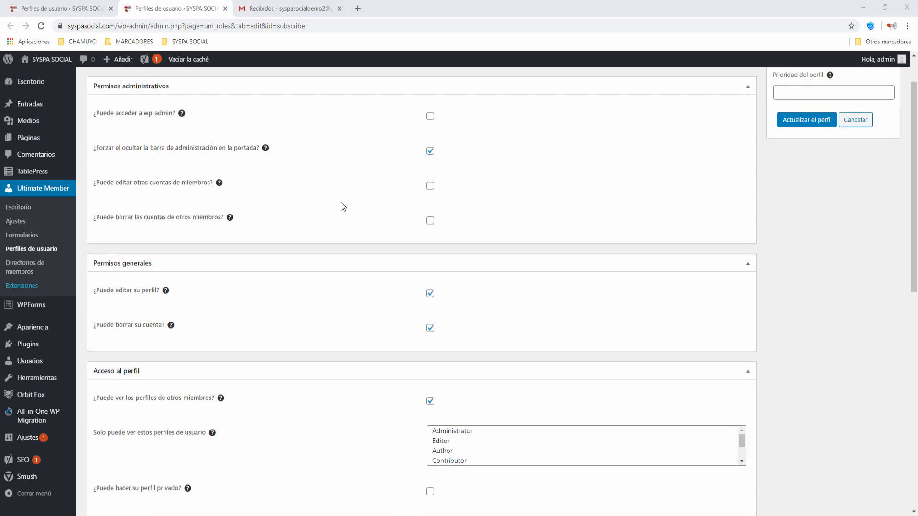
pyautogui.scroll(-2, 341, 203)
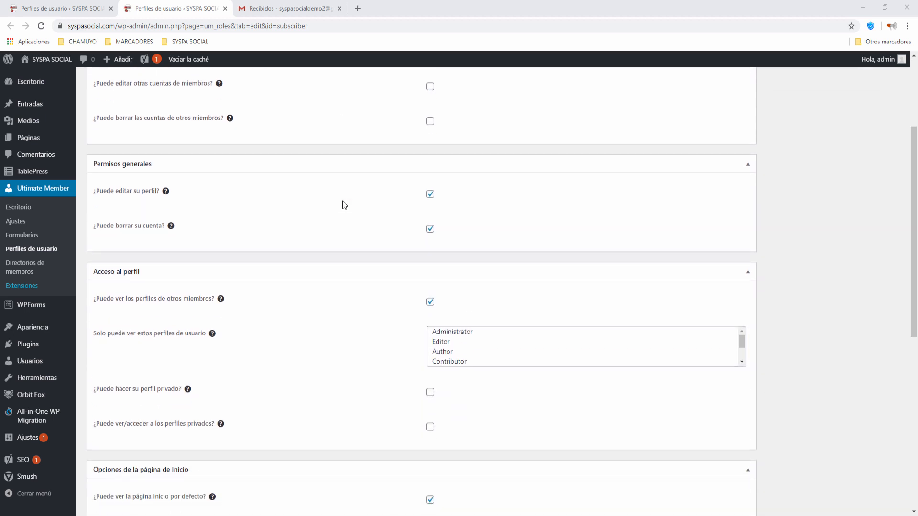
pyautogui.scroll(-2, 343, 204)
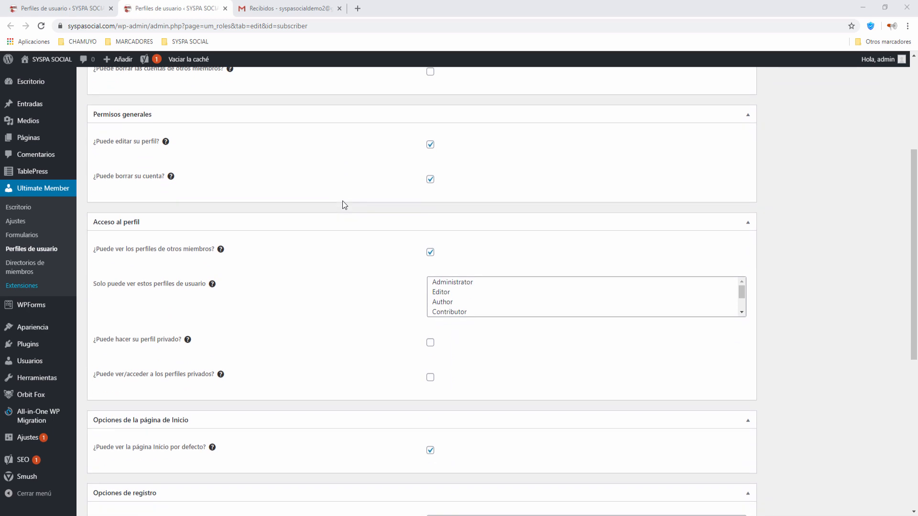
pyautogui.scroll(-6, 342, 205)
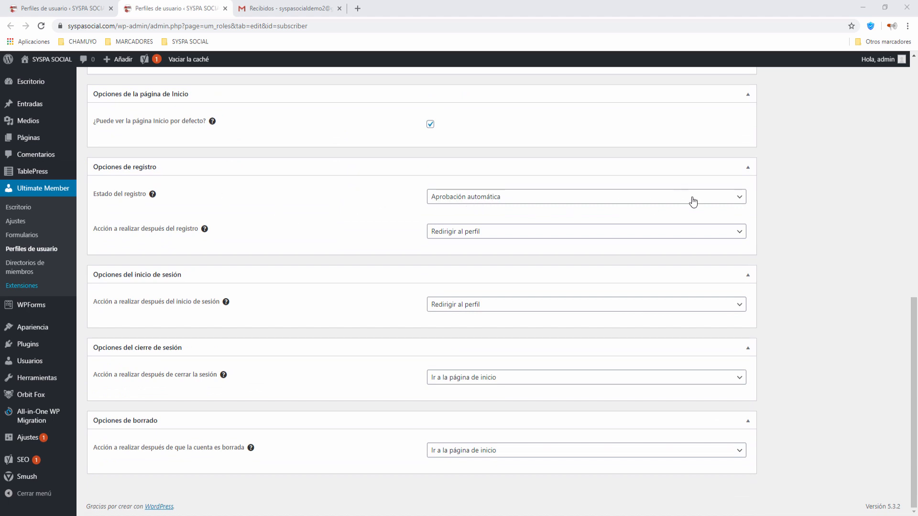
pyautogui.click(739, 202)
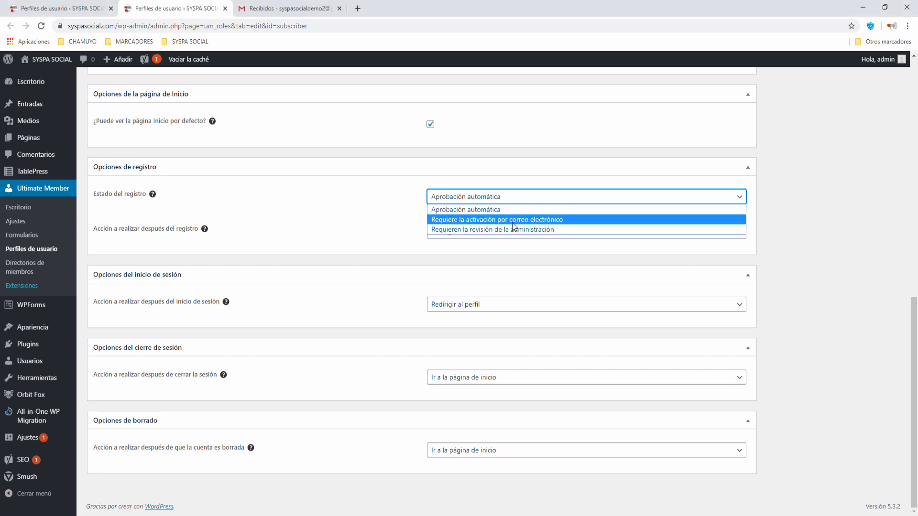
pyautogui.click(485, 220)
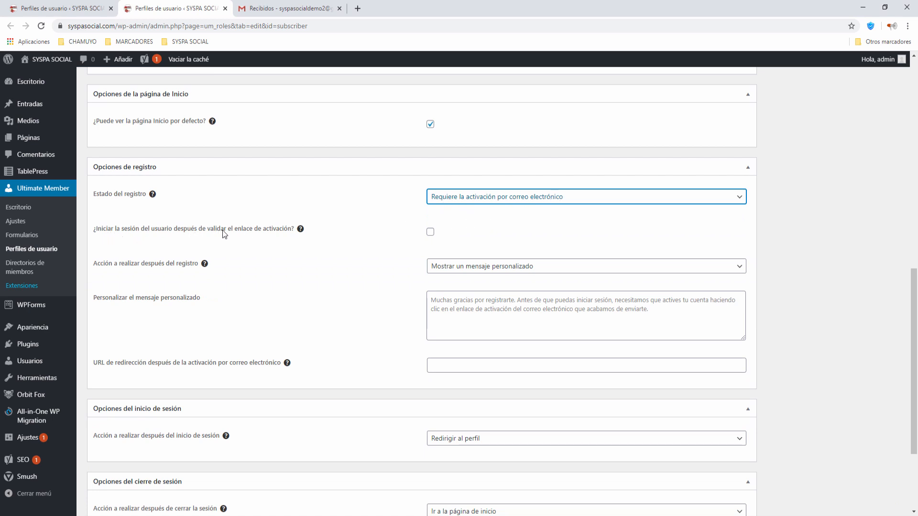
pyautogui.click(430, 231)
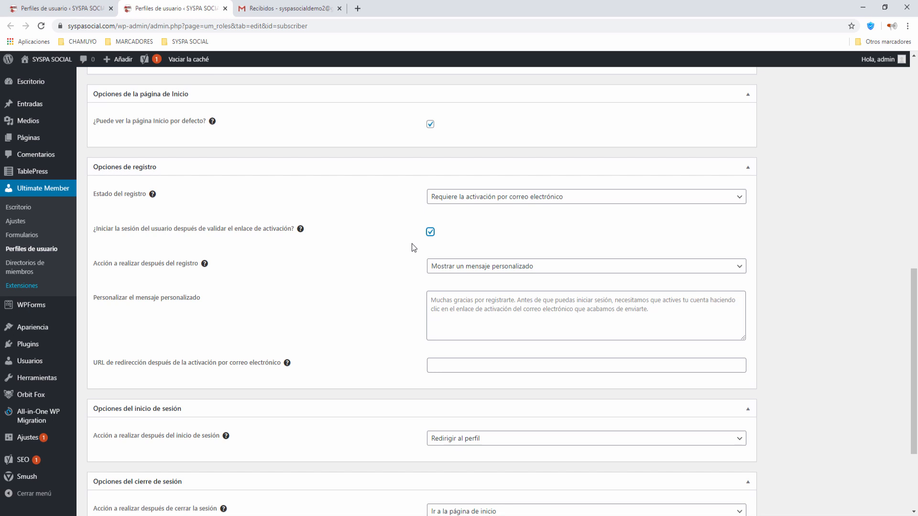
# Keep the custom after-registration message and add a new paragraph telling users to check the SPAM folder.
pyautogui.scroll(-1, 413, 247)
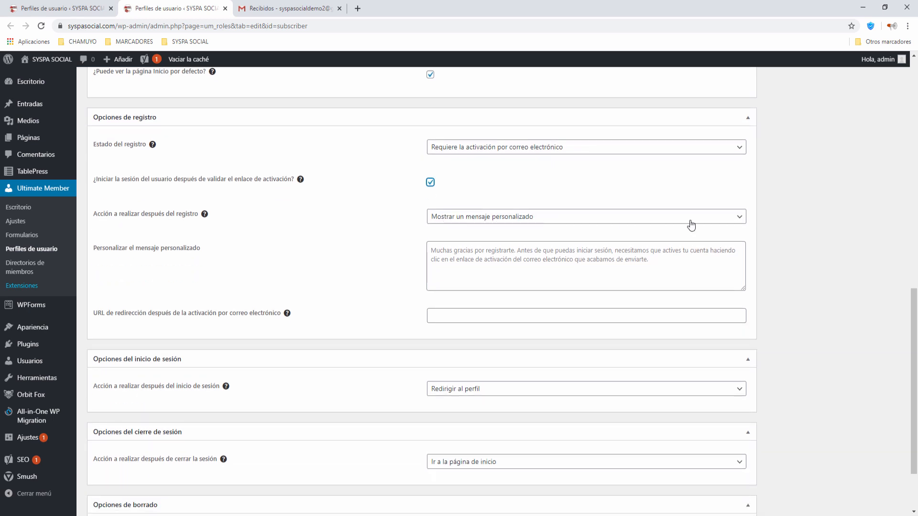
pyautogui.click(740, 219)
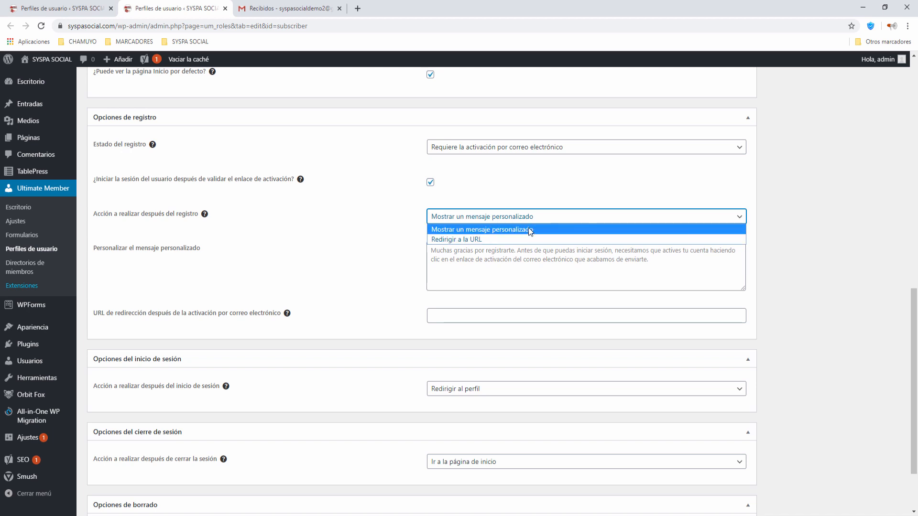
pyautogui.click(739, 218)
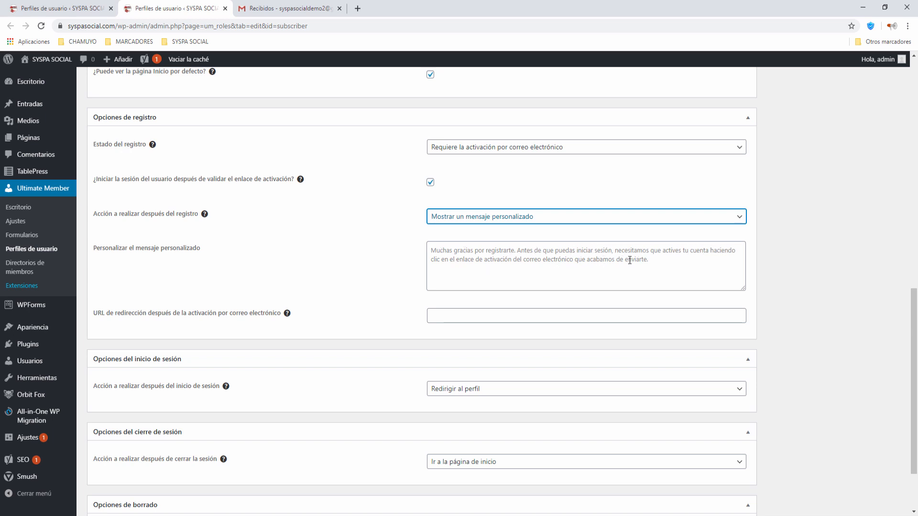
pyautogui.click(660, 260)
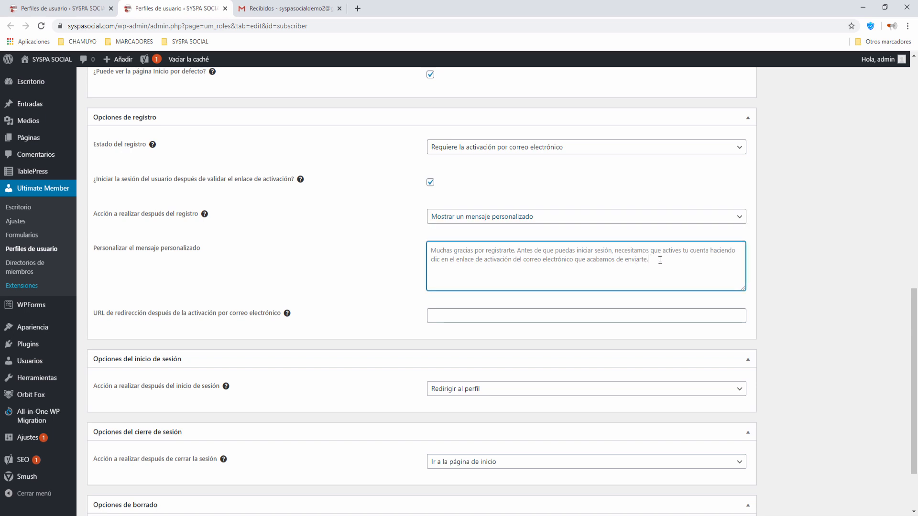
pyautogui.write('S')
pyautogui.write('i tu correo')
pyautogui.press('BackSpace')
pyautogui.press('BackSpace')
pyautogui.press('BackSpace')
pyautogui.press('BackSpace')
pyautogui.press('BackSpace')
pyautogui.press('BackSpace')
pyautogui.press('BackSpace')
pyautogui.press('BackSpace')
pyautogui.press('BackSpace')
pyautogui.write('no ves tu correo, busca en la seccion SPAM o co')
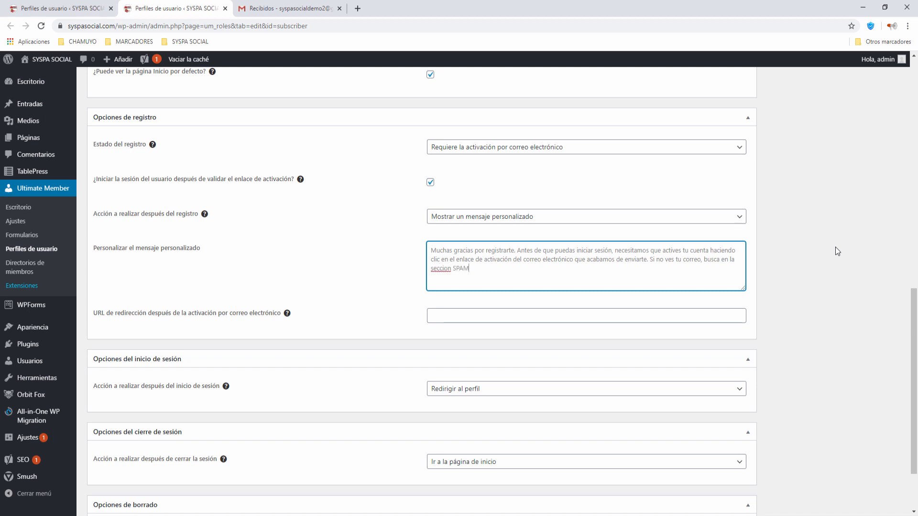
pyautogui.press('BackSpace')
pyautogui.press('BackSpace')
pyautogui.write('Correo no')
pyautogui.rightClick(440, 268)
pyautogui.click(460, 275)
pyautogui.click(650, 260)
pyautogui.press('Return')
pyautogui.press('Return')
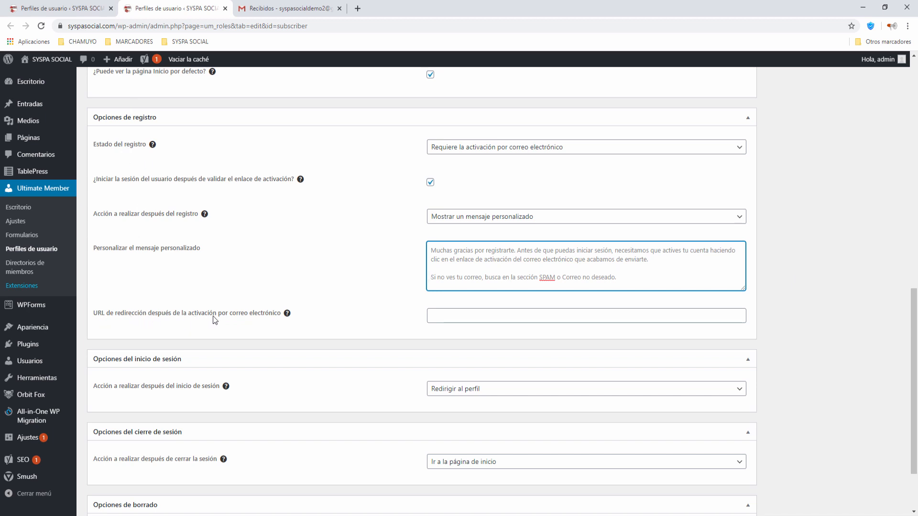
pyautogui.click(449, 314)
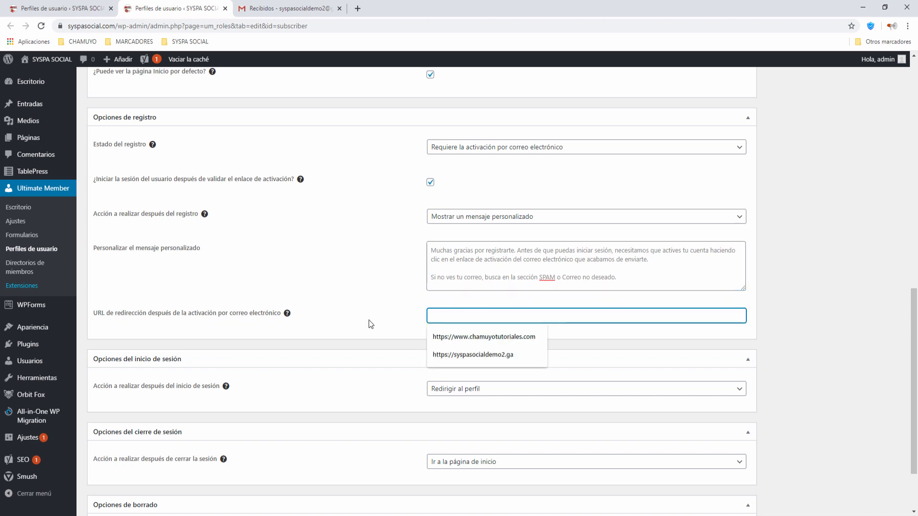
pyautogui.write('https://www')
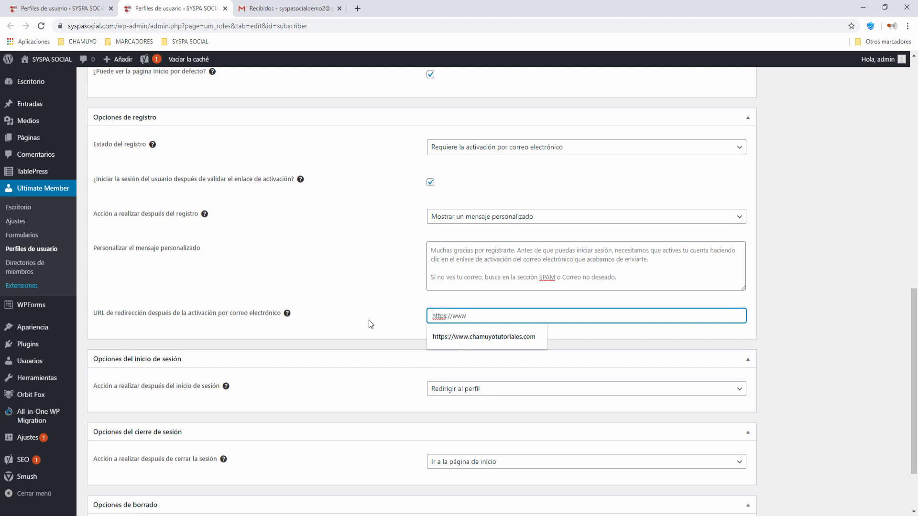
pyautogui.write('.syspasocial.bom')
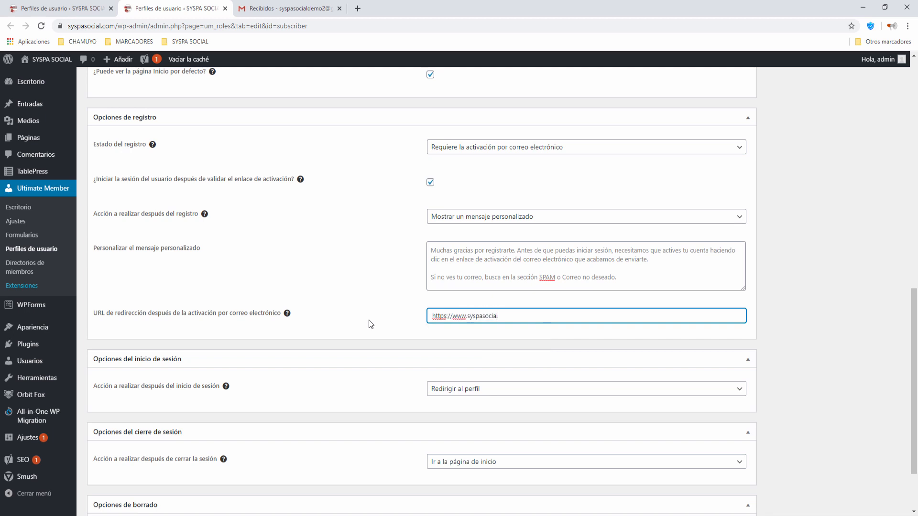
pyautogui.press('BackSpace')
pyautogui.press('BackSpace')
pyautogui.press('BackSpace')
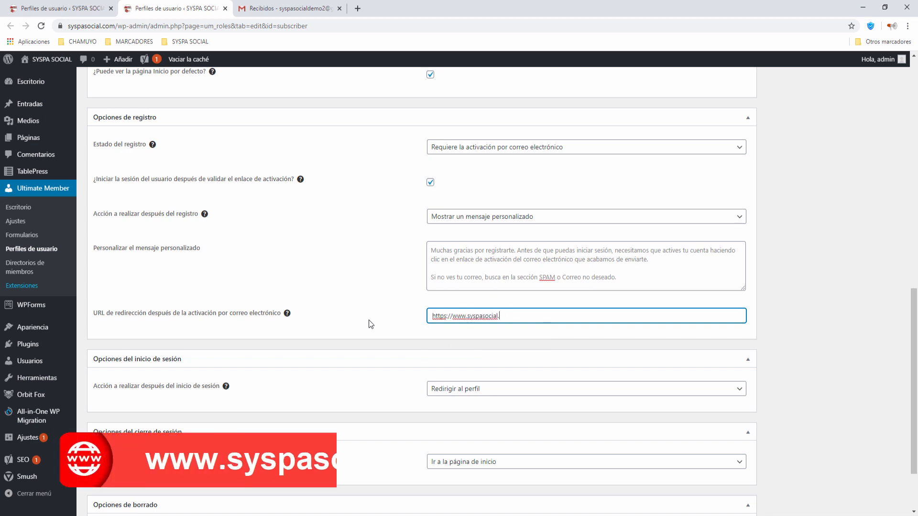
pyautogui.write('com')
pyautogui.click(387, 338)
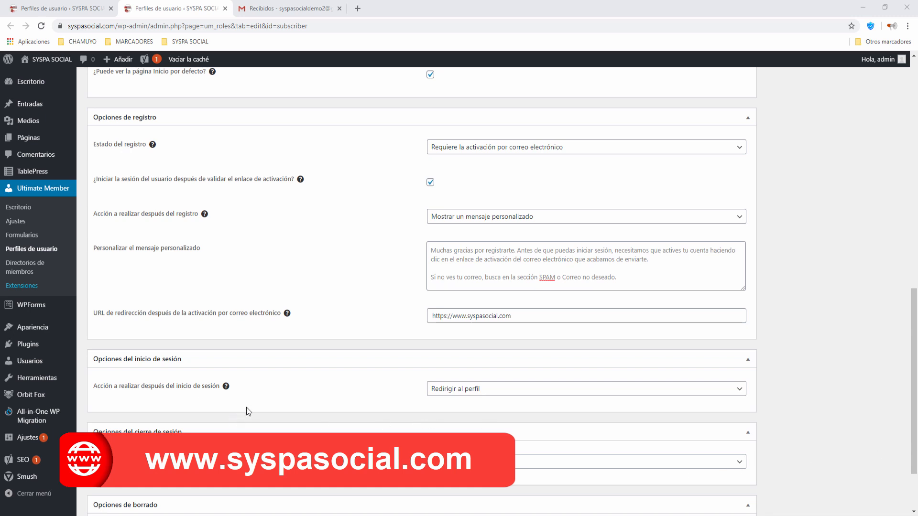
pyautogui.scroll(-2, 264, 400)
pyautogui.scroll(-3, 264, 397)
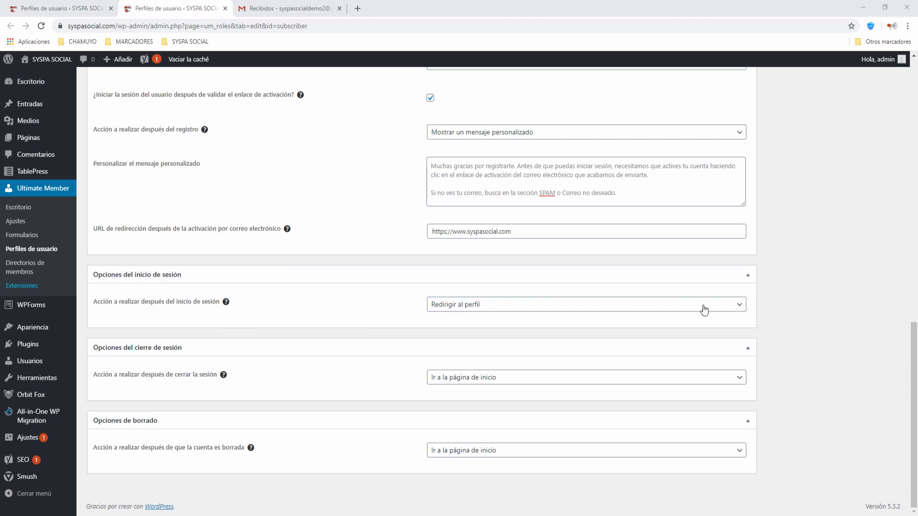
# Set the after-login action to 'Actualizar la página activa' and update the Subscriber profile.
pyautogui.click(741, 307)
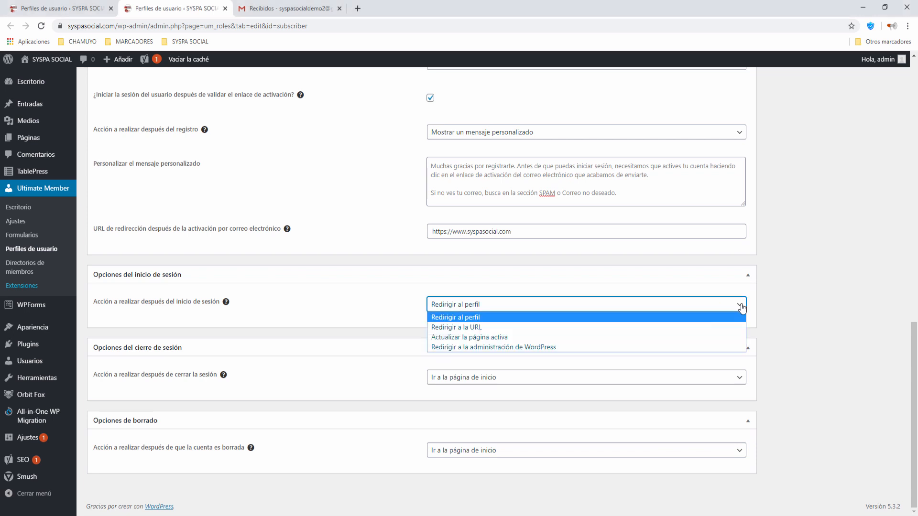
pyautogui.click(461, 337)
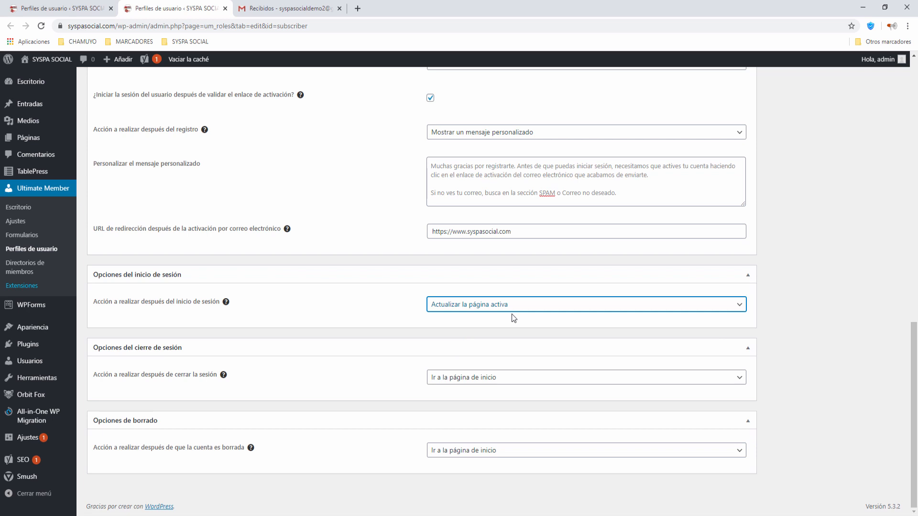
pyautogui.click(794, 331)
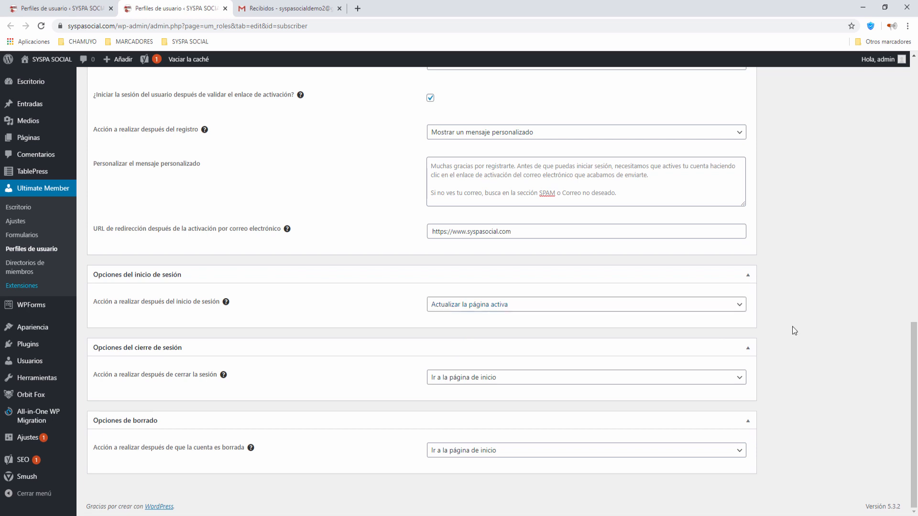
pyautogui.scroll(15, 792, 323)
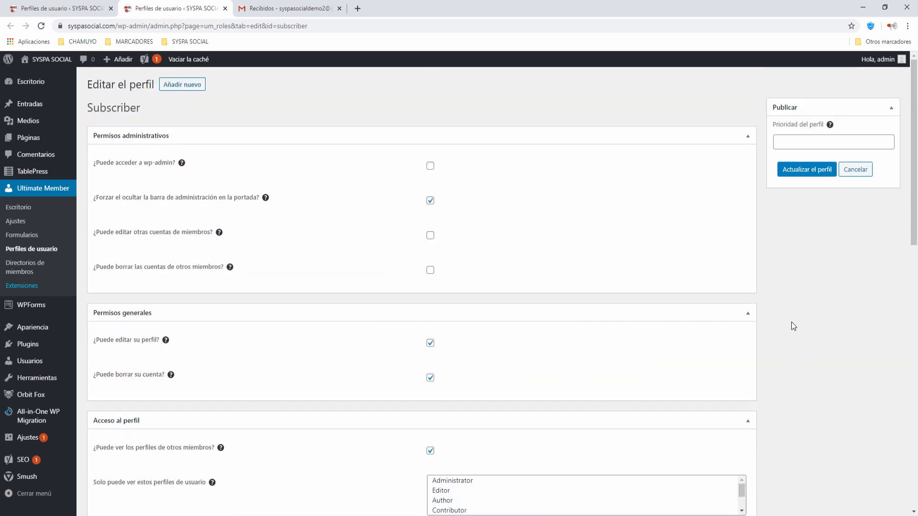
pyautogui.click(807, 172)
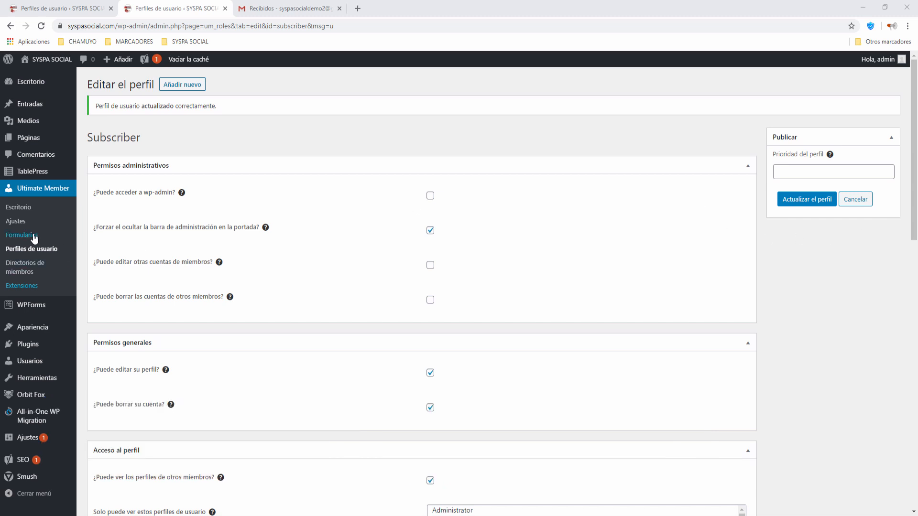
# From Ultimate Member > Formularios, open the Default Registration form editor in a new tab.
pyautogui.click(26, 242)
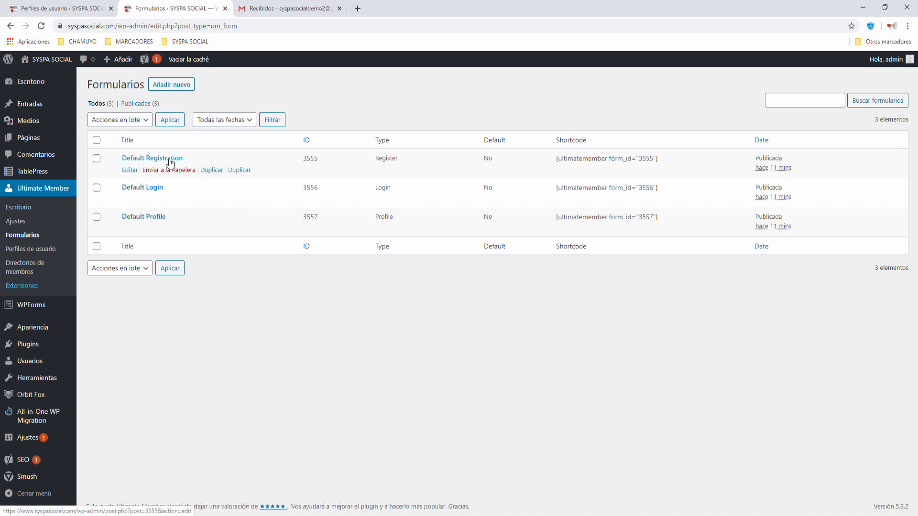
pyautogui.rightClick(125, 171)
pyautogui.click(138, 179)
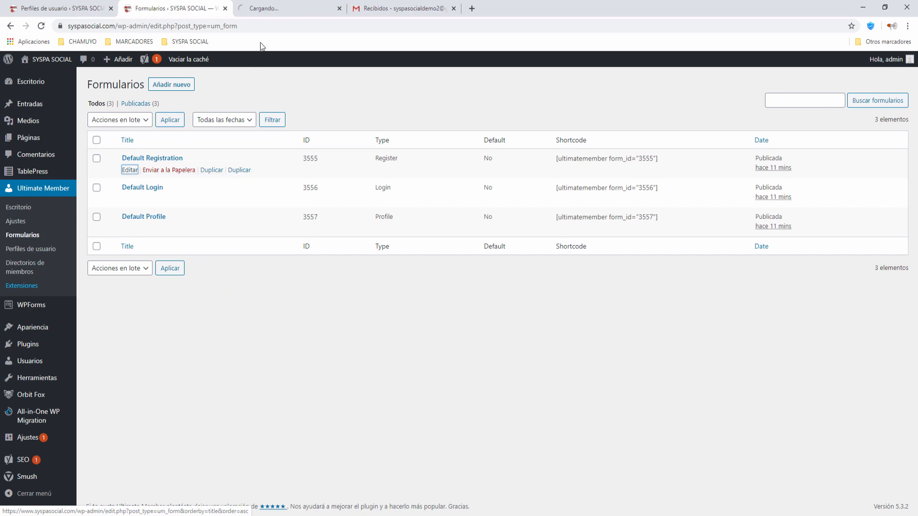
pyautogui.click(279, 10)
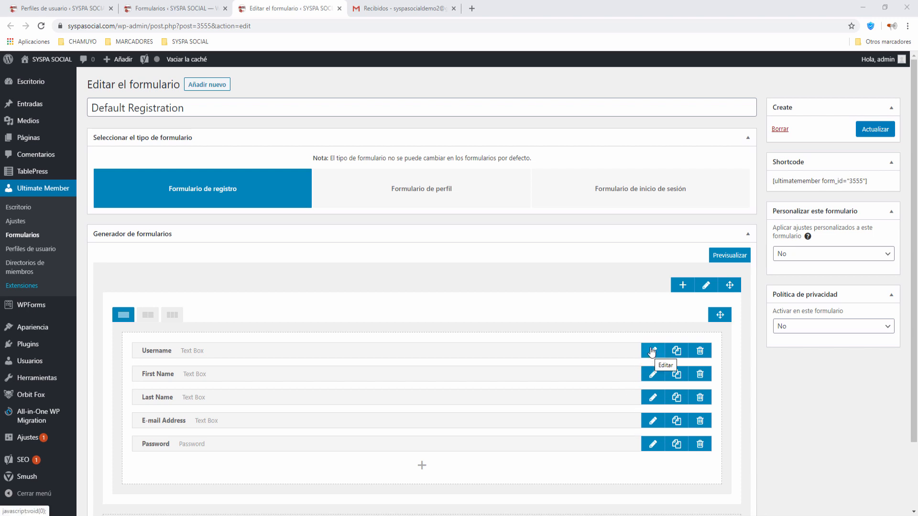
# Relabel the Username field as 'Usuario'.
pyautogui.click(653, 351)
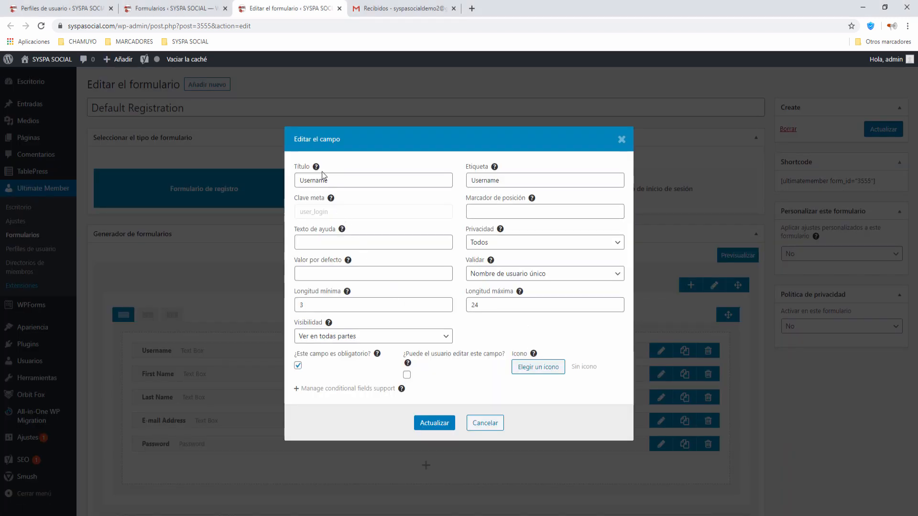
pyautogui.doubleClick(469, 182)
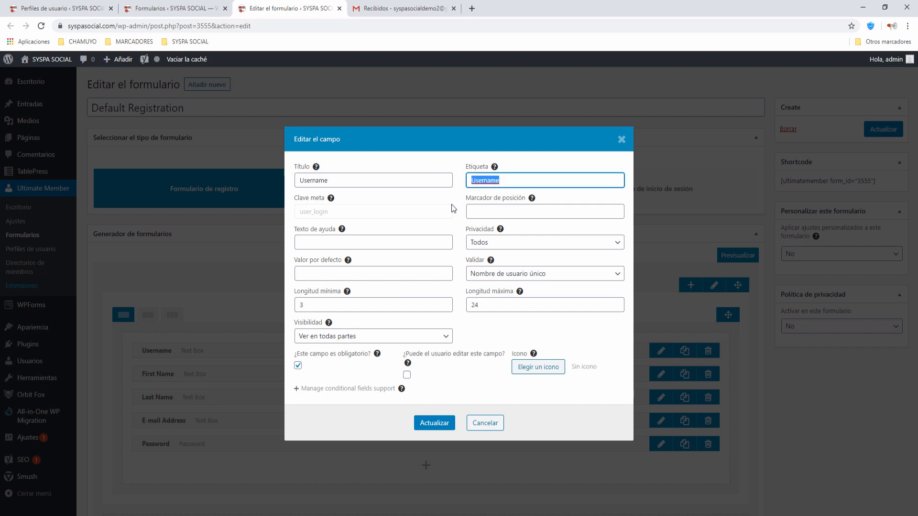
pyautogui.write('Usuario')
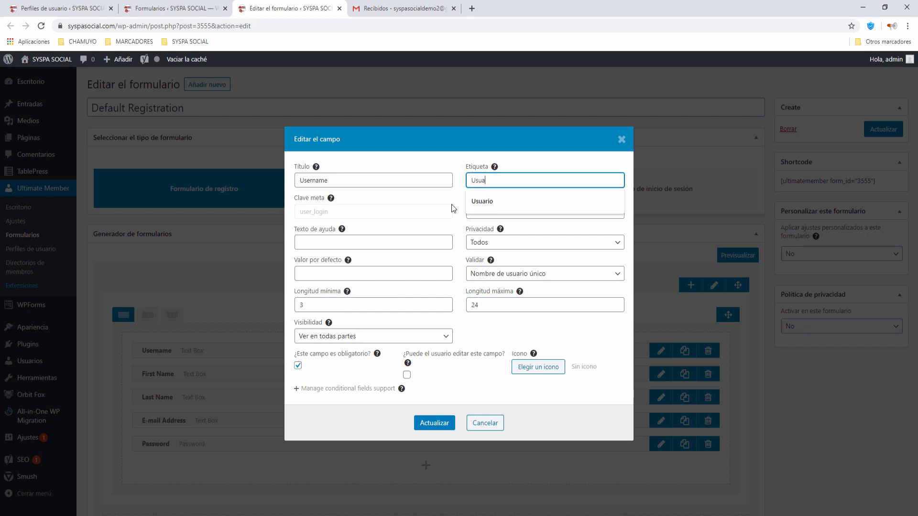
pyautogui.click(438, 423)
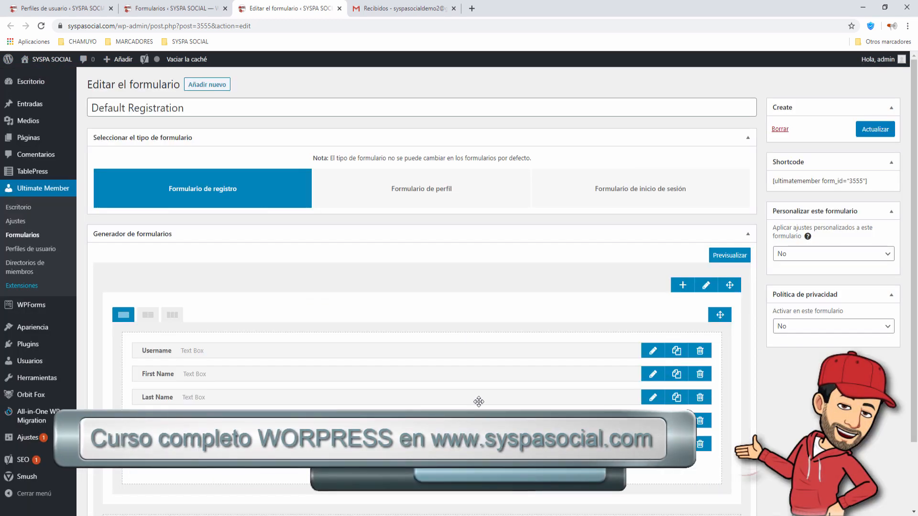
# Relabel the First Name field as 'Nombre' and mark it required.
pyautogui.click(659, 379)
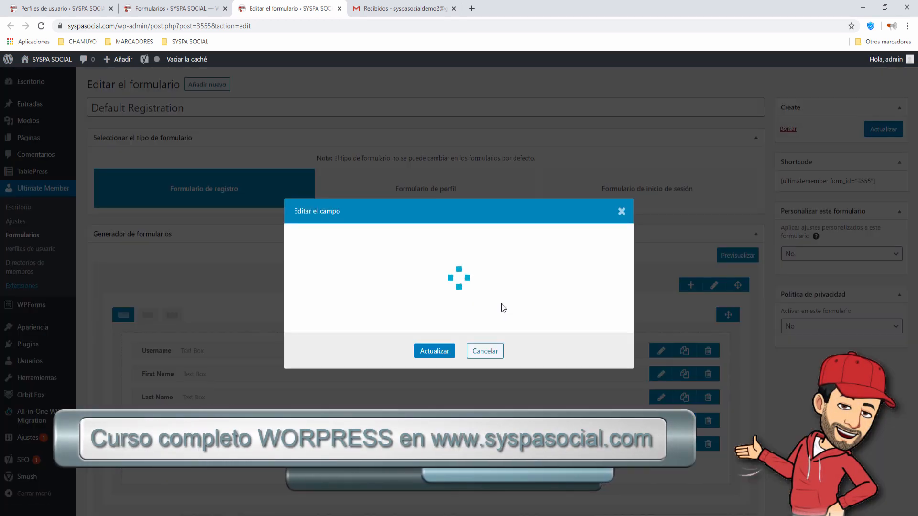
pyautogui.tripleClick(508, 179)
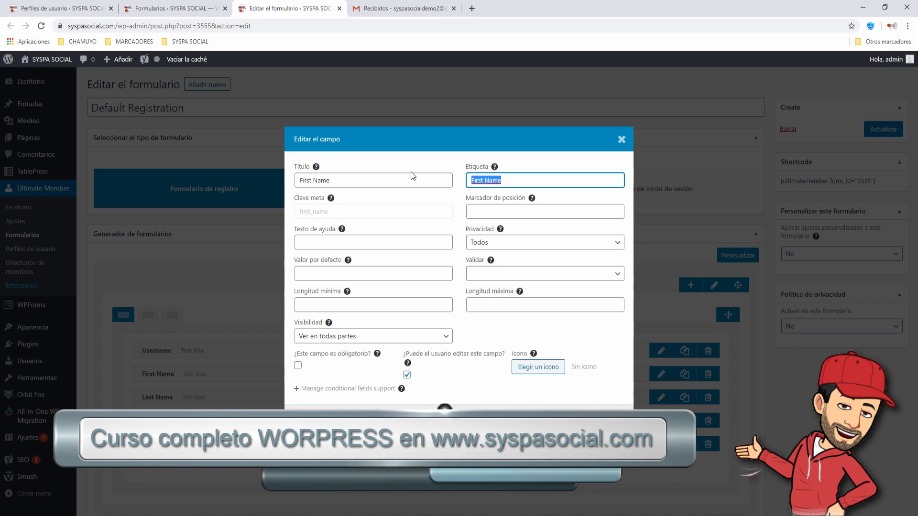
pyautogui.write('Nombre')
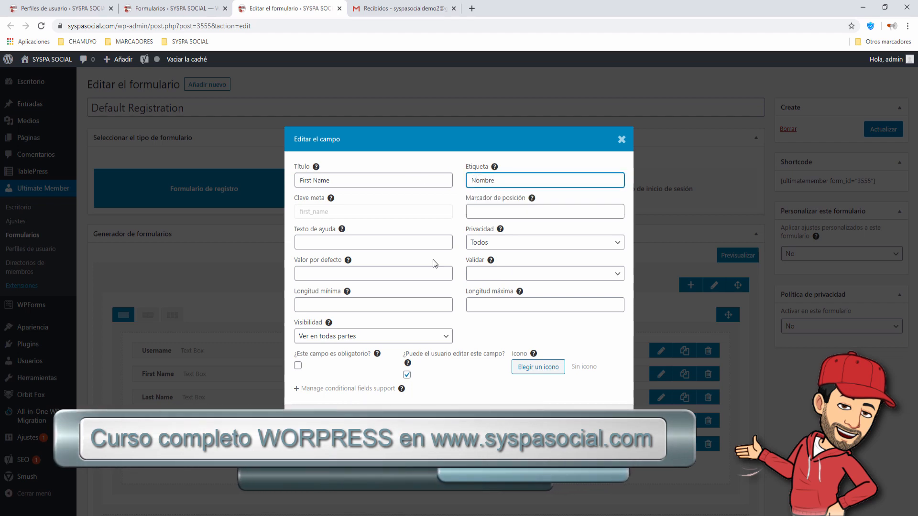
pyautogui.click(314, 422)
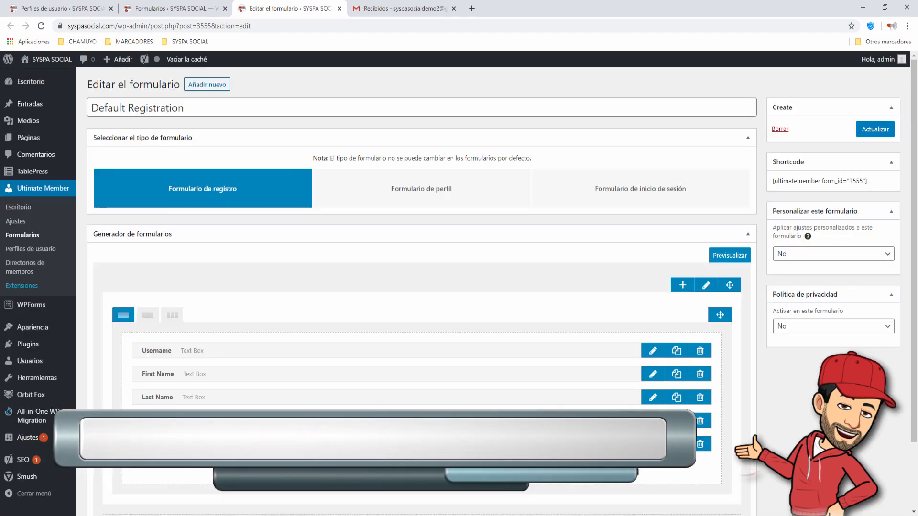
pyautogui.click(652, 374)
pyautogui.click(298, 365)
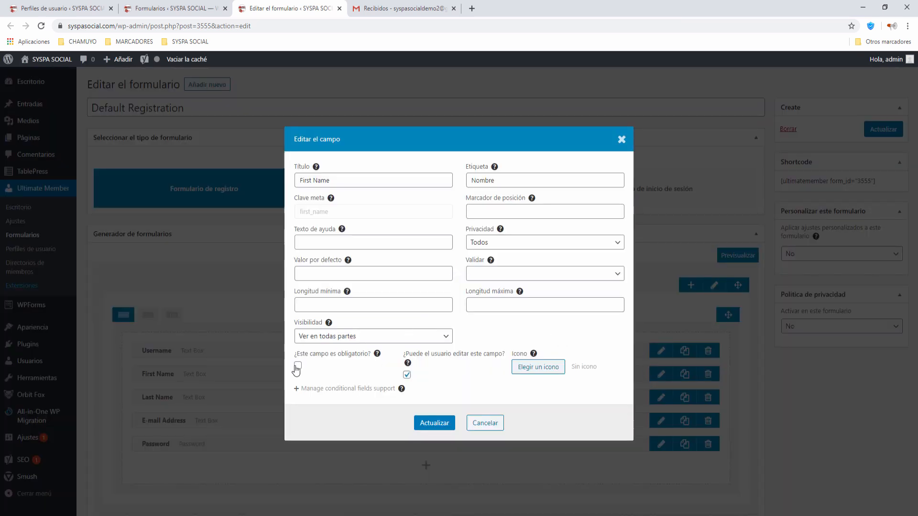
pyautogui.click(434, 423)
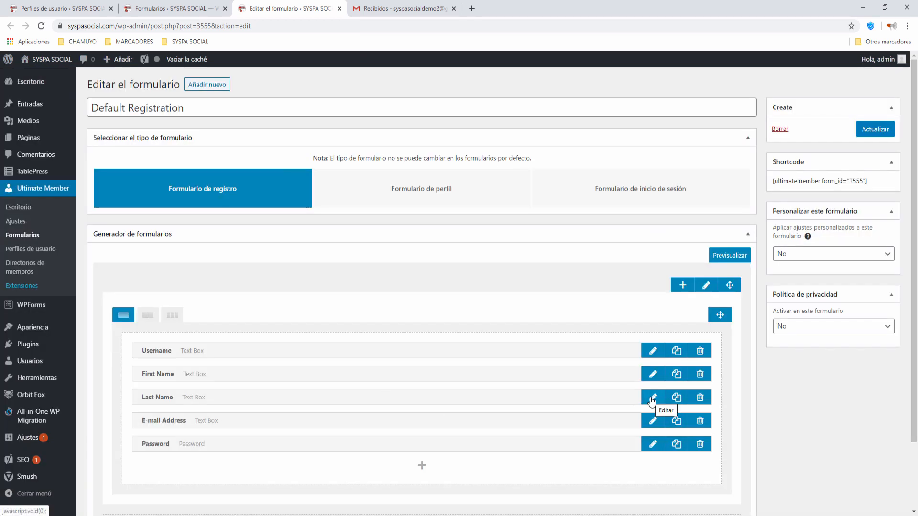
# Relabel the Last Name field as 'Apellido' and mark it required.
pyautogui.click(651, 399)
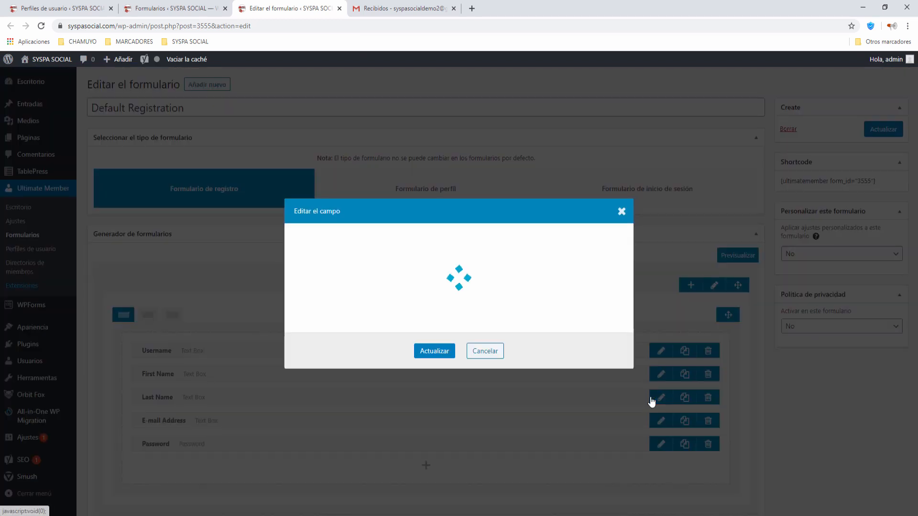
pyautogui.tripleClick(513, 181)
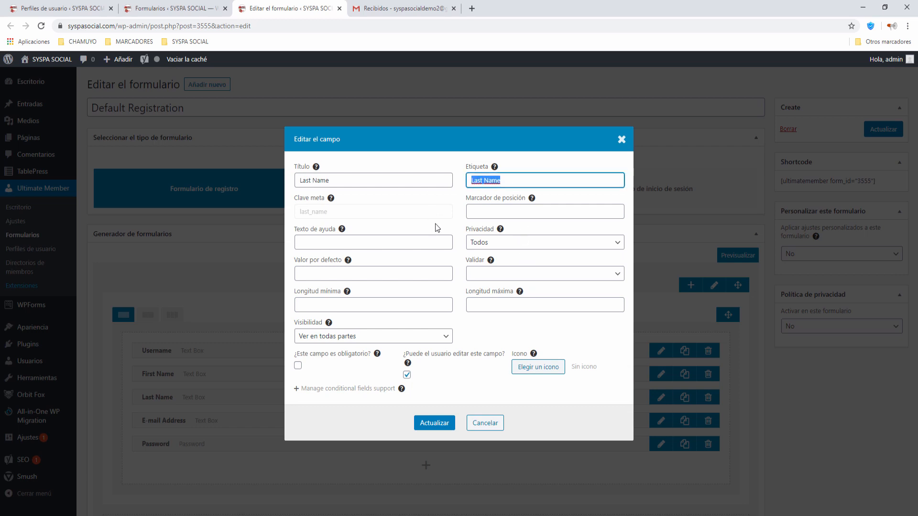
pyautogui.write('Ape')
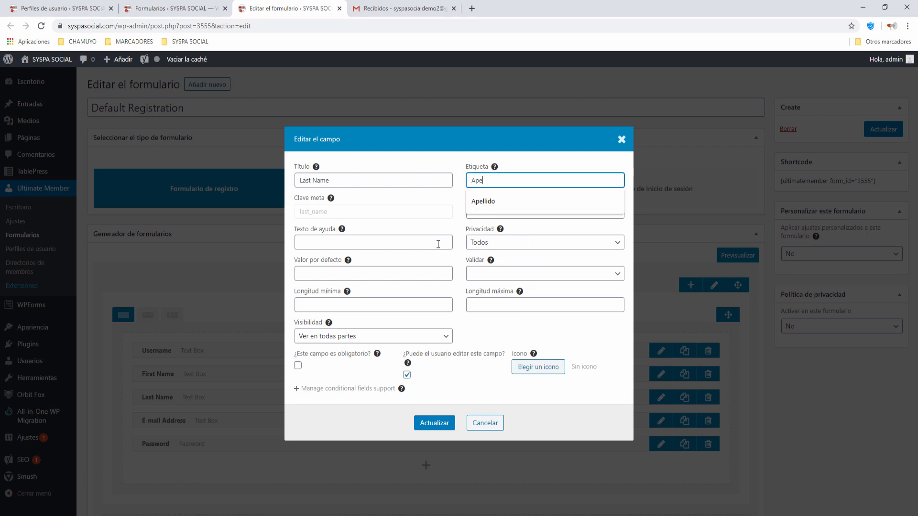
pyautogui.write('llido')
pyautogui.click(438, 244)
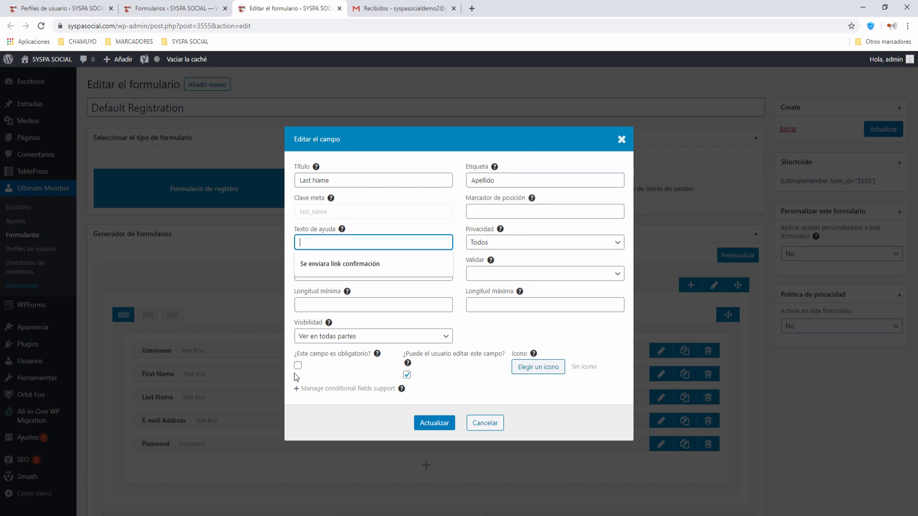
pyautogui.click(298, 365)
pyautogui.click(441, 423)
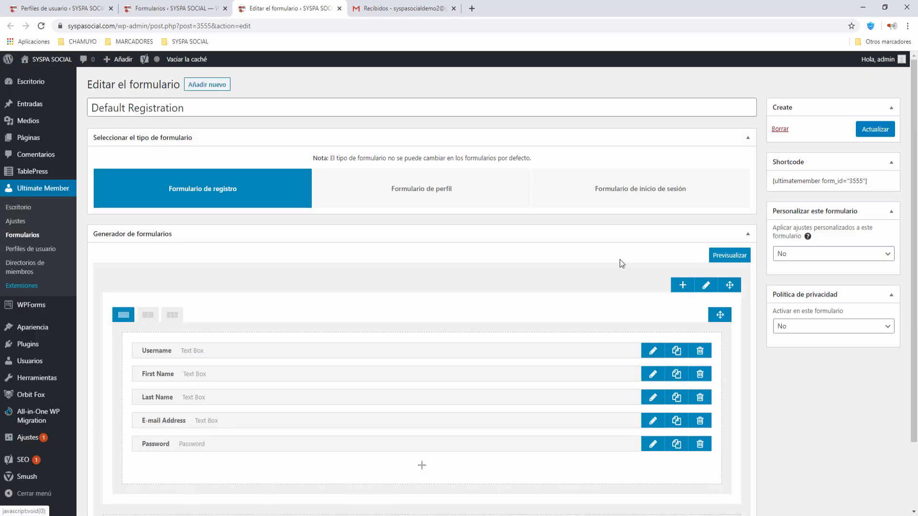
# Change the E-mail Address label to 'e-Mail' and make the field required.
pyautogui.click(652, 420)
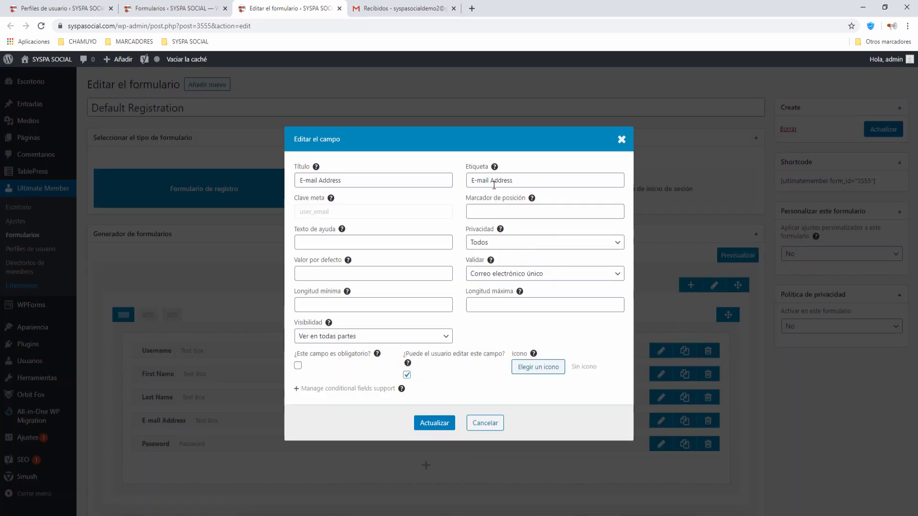
pyautogui.click(493, 182)
pyautogui.hotkey('shift', 'End')
pyautogui.press('Delete')
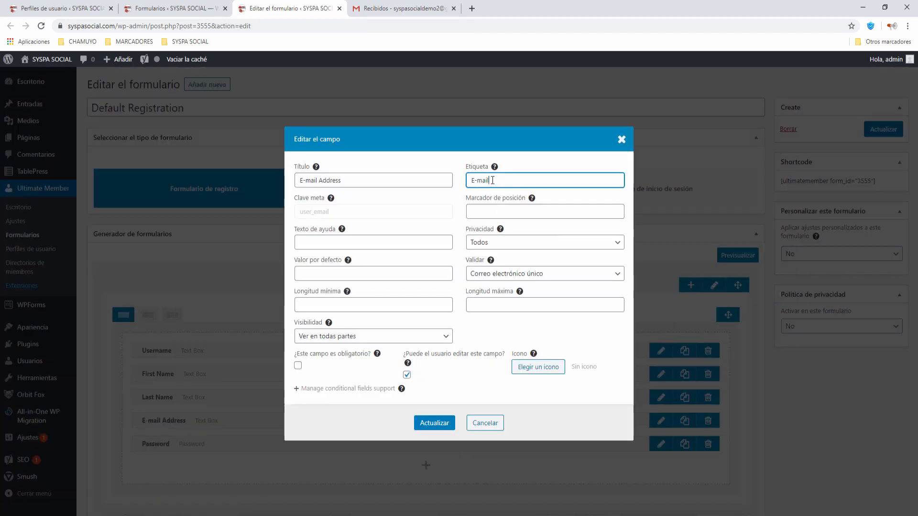
pyautogui.press('Home')
pyautogui.press('Delete')
pyautogui.write('e')
pyautogui.press('Right')
pyautogui.press('Delete')
pyautogui.write('M')
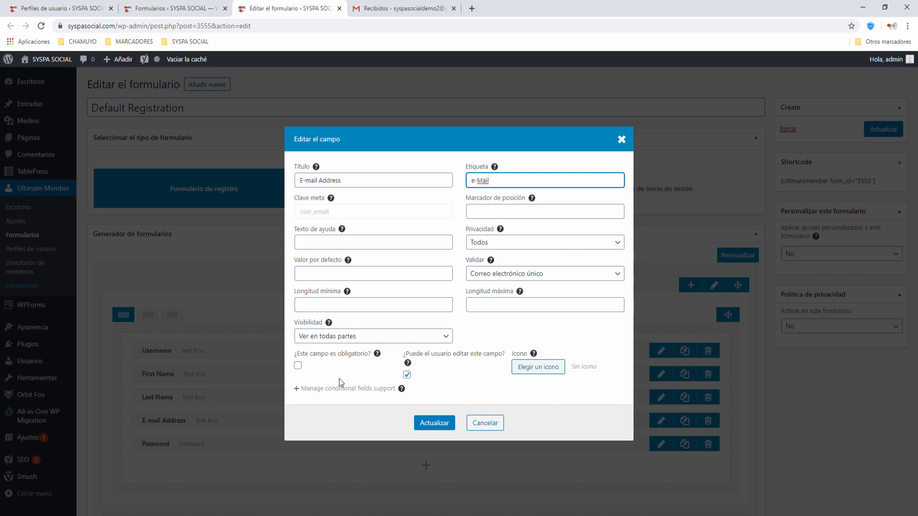
pyautogui.click(297, 365)
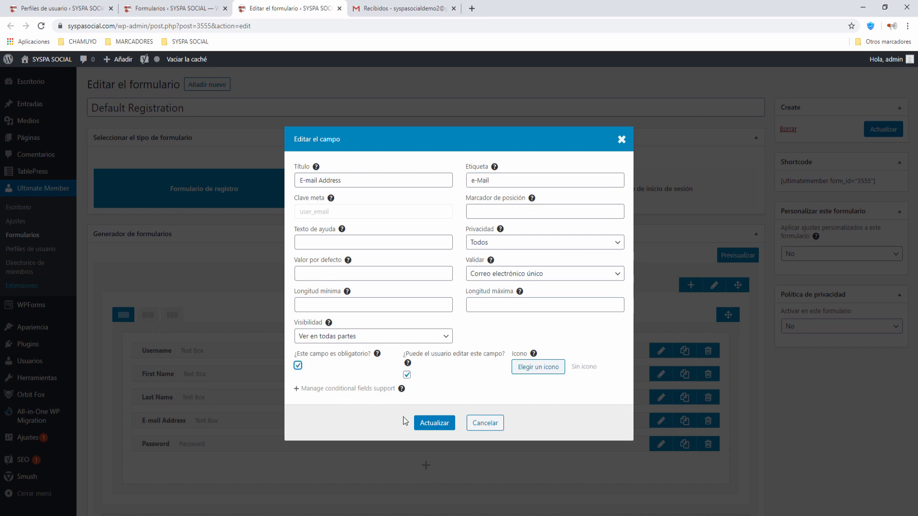
pyautogui.click(431, 423)
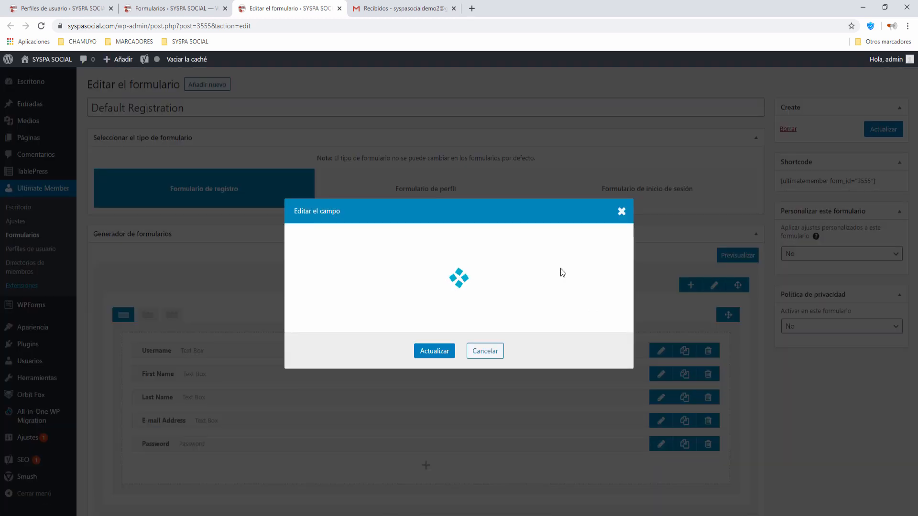
# Relabel the Password field as 'Contraseña'.
pyautogui.doubleClick(507, 180)
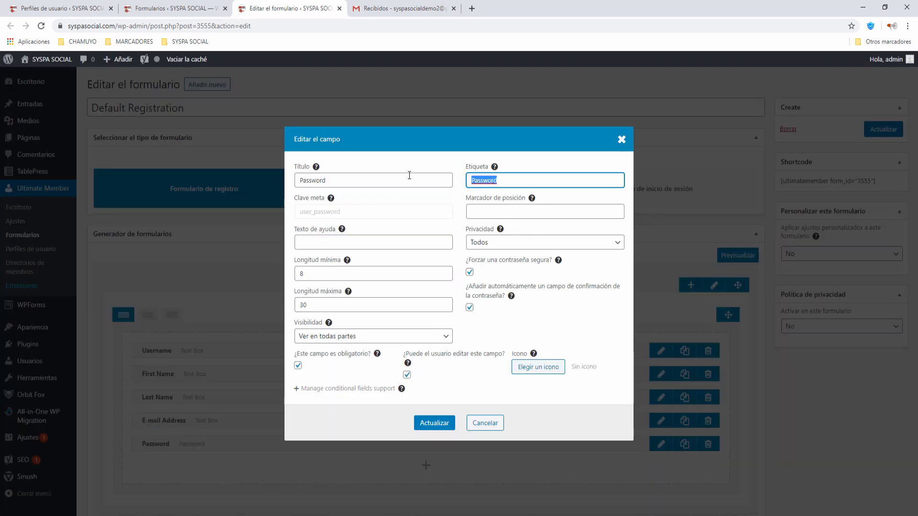
pyautogui.write('Contra')
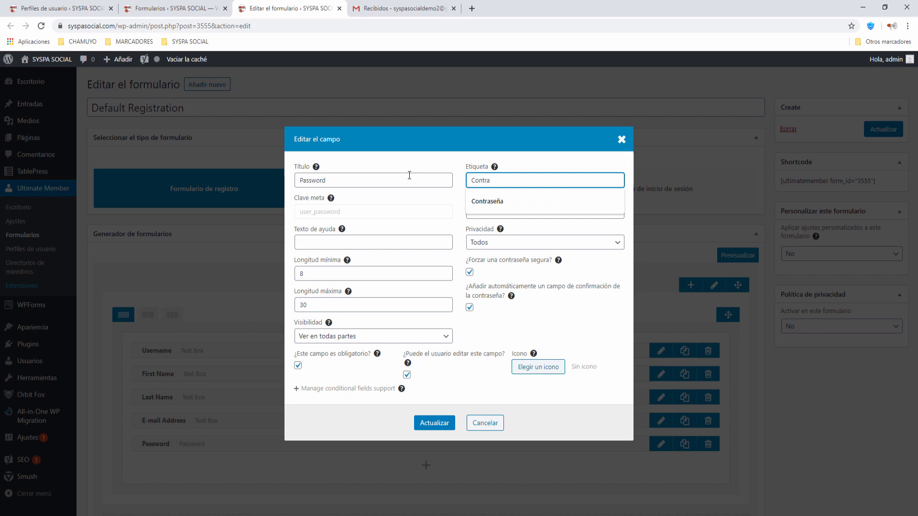
pyautogui.click(482, 203)
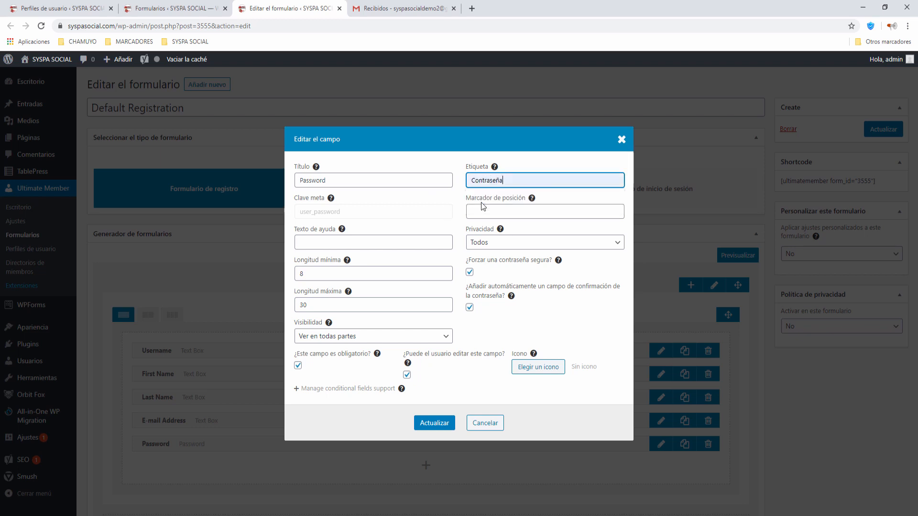
pyautogui.click(434, 423)
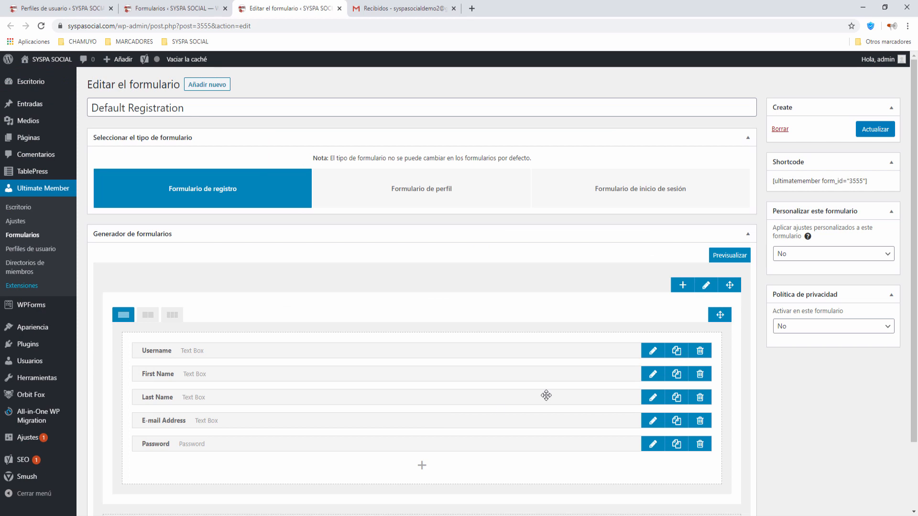
pyautogui.scroll(-2, 549, 394)
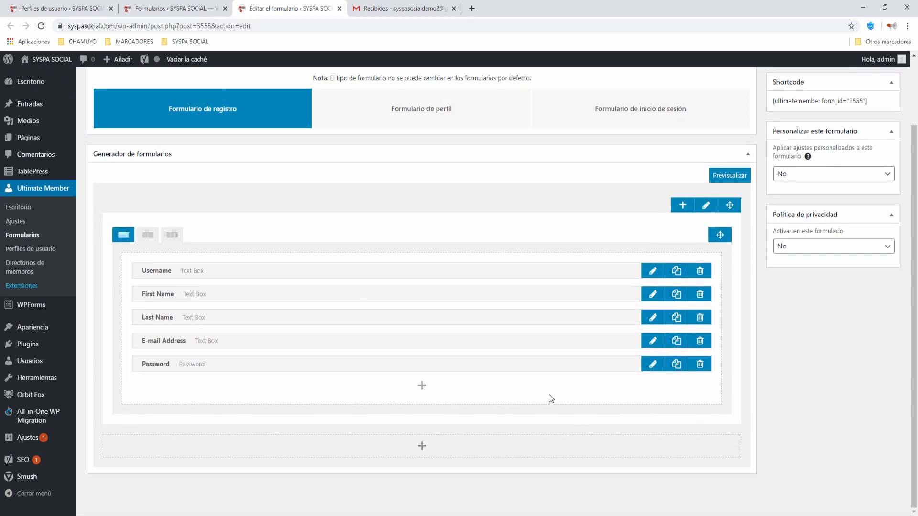
pyautogui.scroll(2, 550, 398)
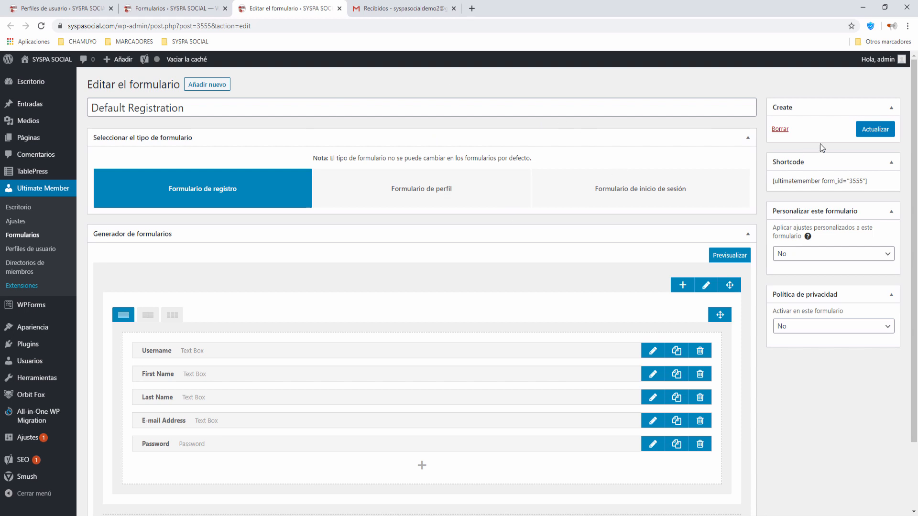
# Save the Default Registration form with Actualizar to apply the relabelled fields.
pyautogui.click(882, 138)
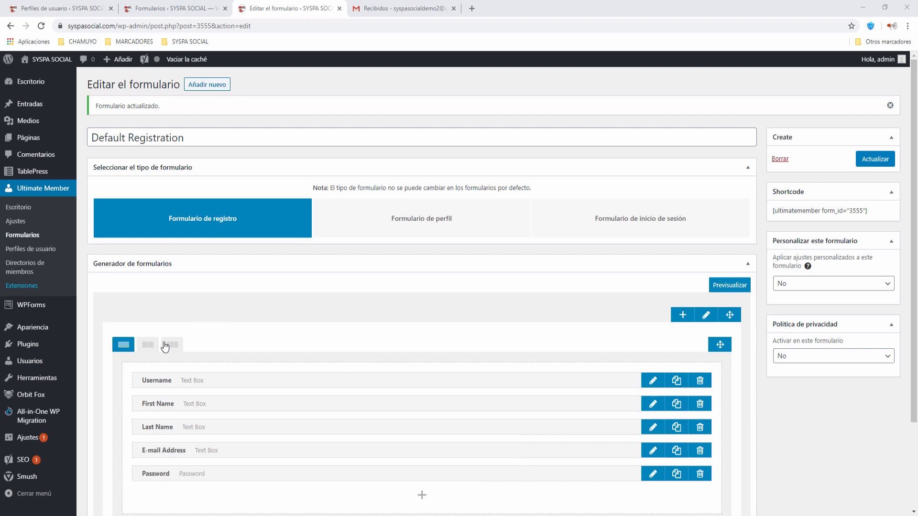
# Go to Apariencia > Menús for Menú Principal and expand the custom links panel.
pyautogui.moveTo(30, 327)
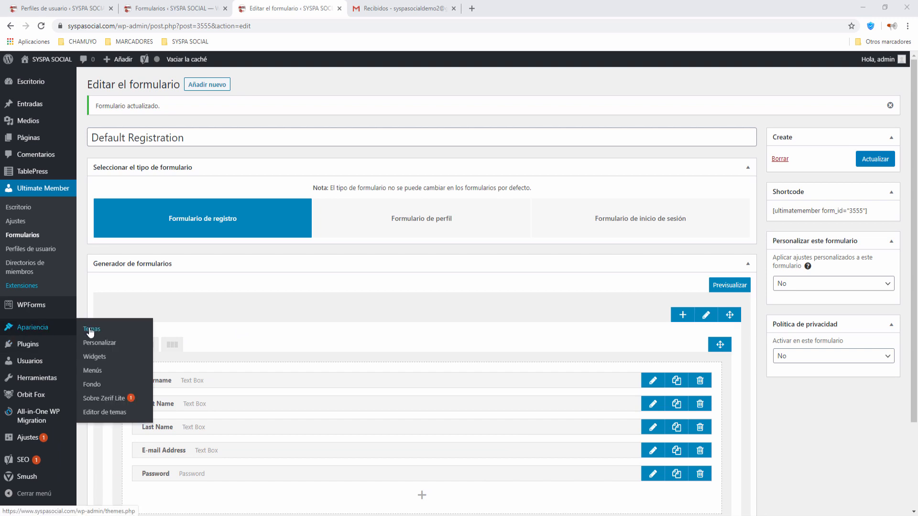
pyautogui.click(89, 372)
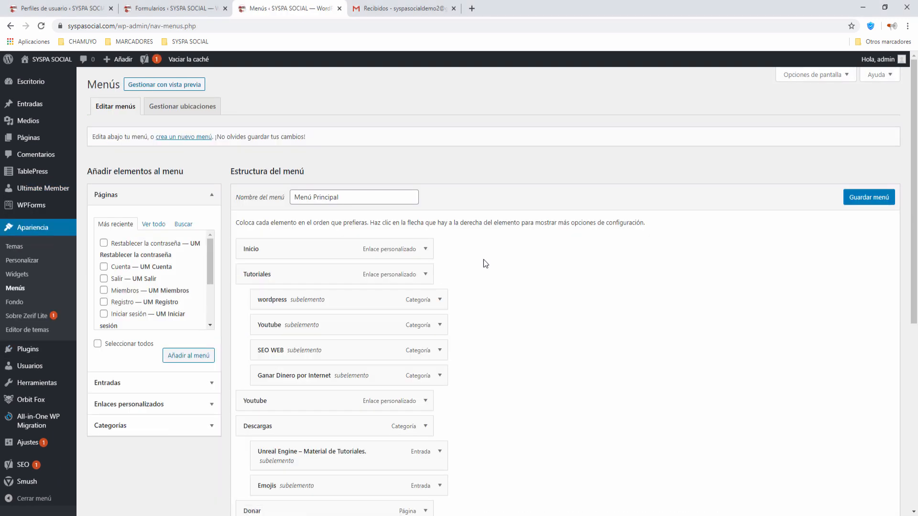
pyautogui.scroll(-5, 501, 260)
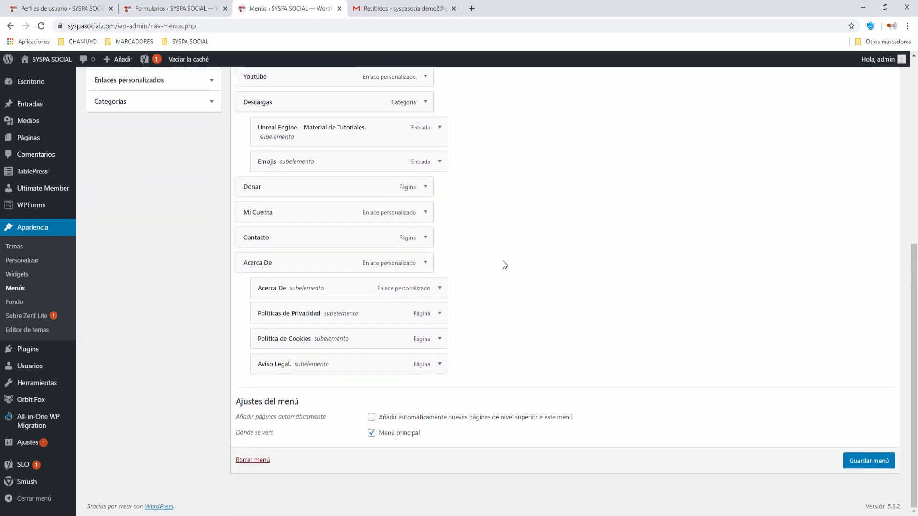
pyautogui.scroll(5, 503, 260)
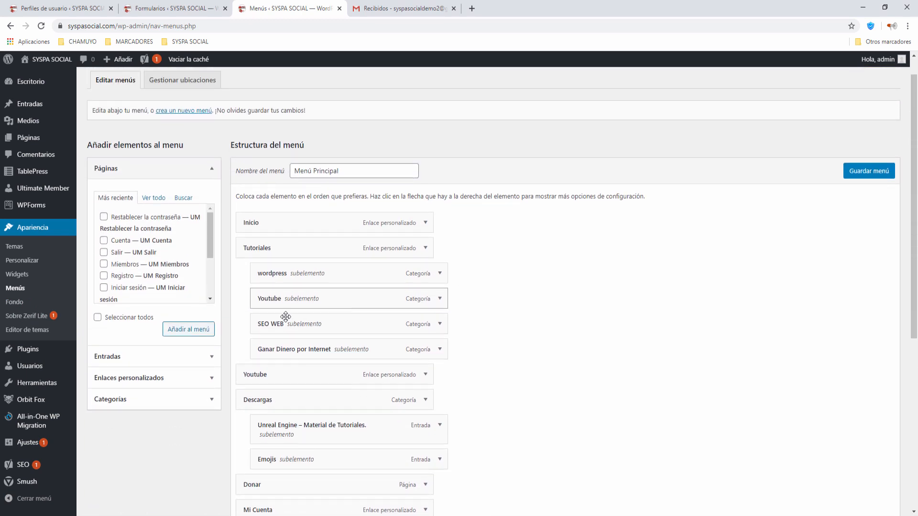
pyautogui.click(212, 379)
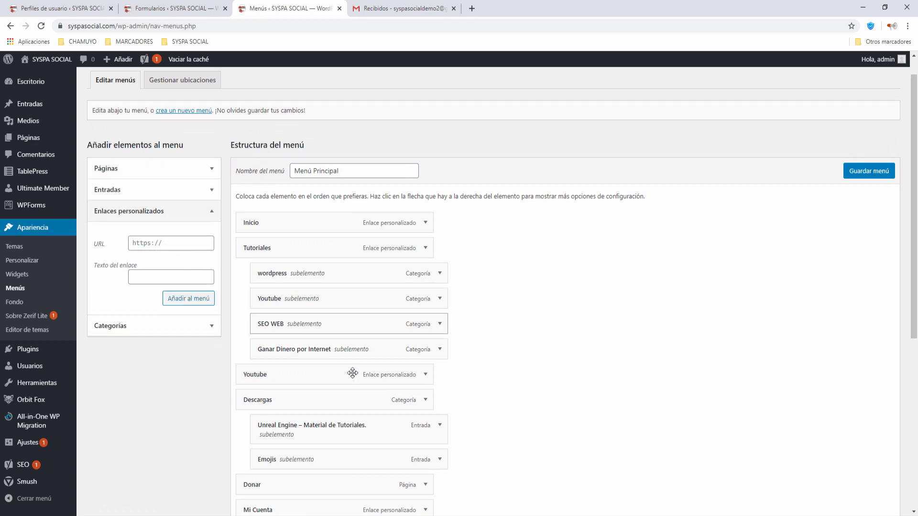
# Add a Mi Cuenta custom link to the menu.
pyautogui.click(161, 272)
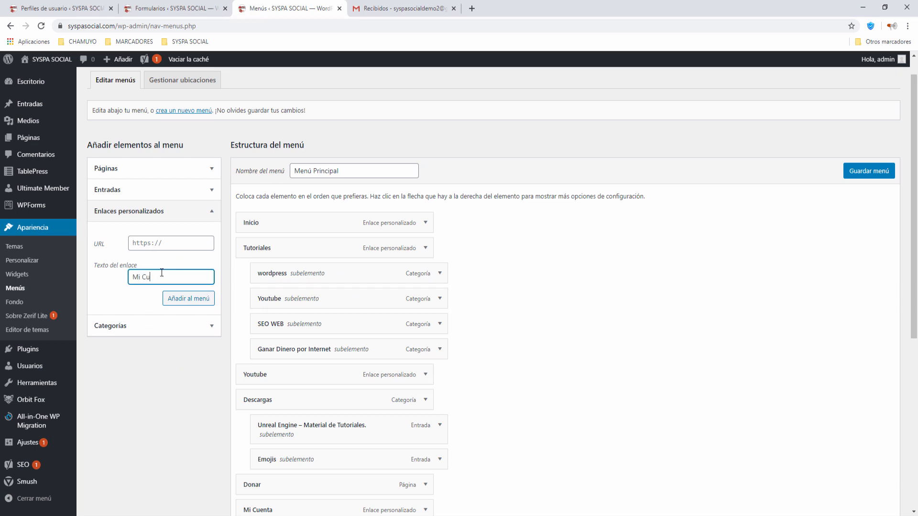
pyautogui.click(159, 243)
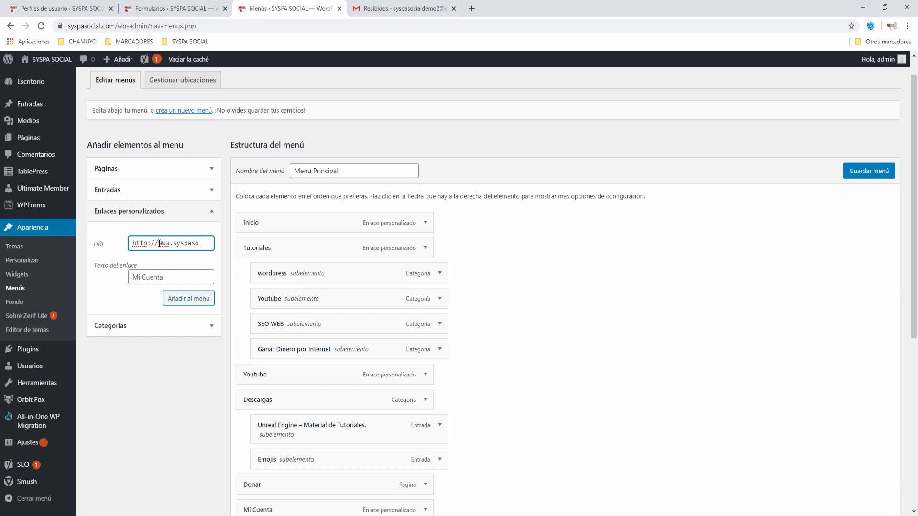
pyautogui.write('l.com')
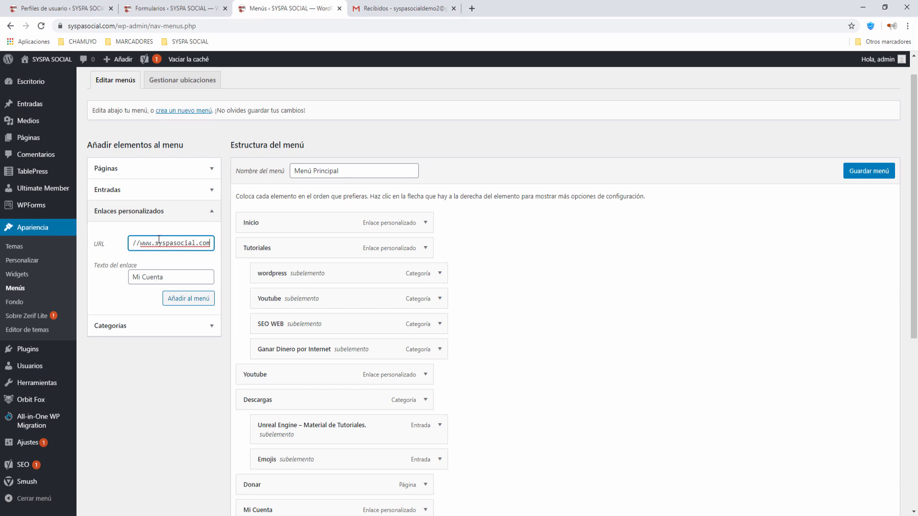
pyautogui.click(199, 299)
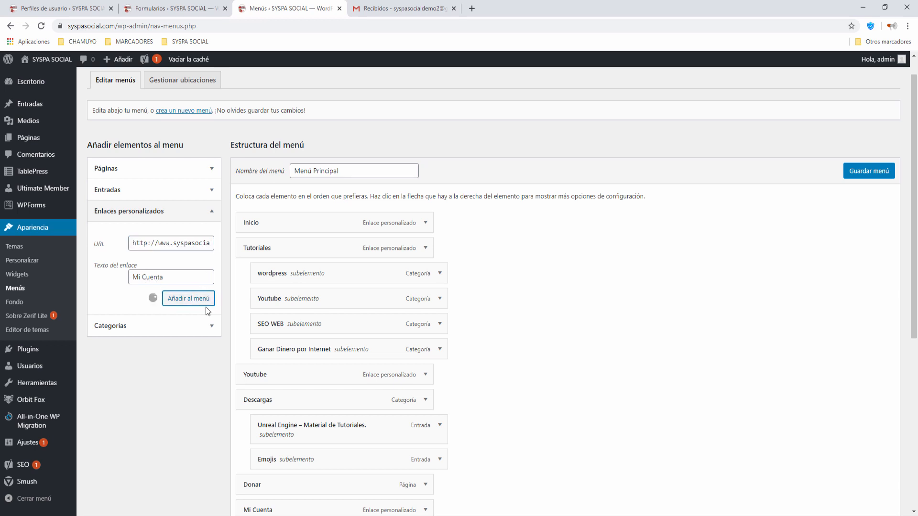
# Clear the extra Mi Cuenta item's URL, move it under Mi Cuenta, then delete it.
pyautogui.scroll(-7, 545, 322)
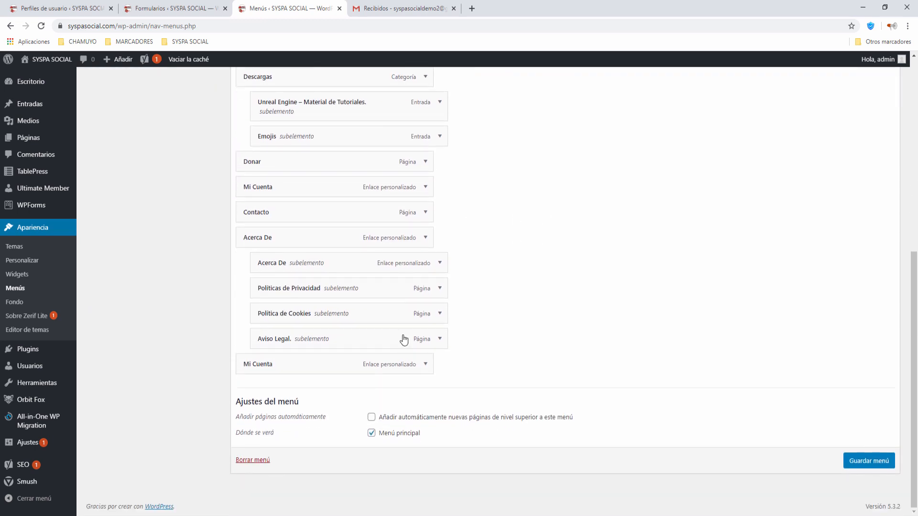
pyautogui.click(425, 365)
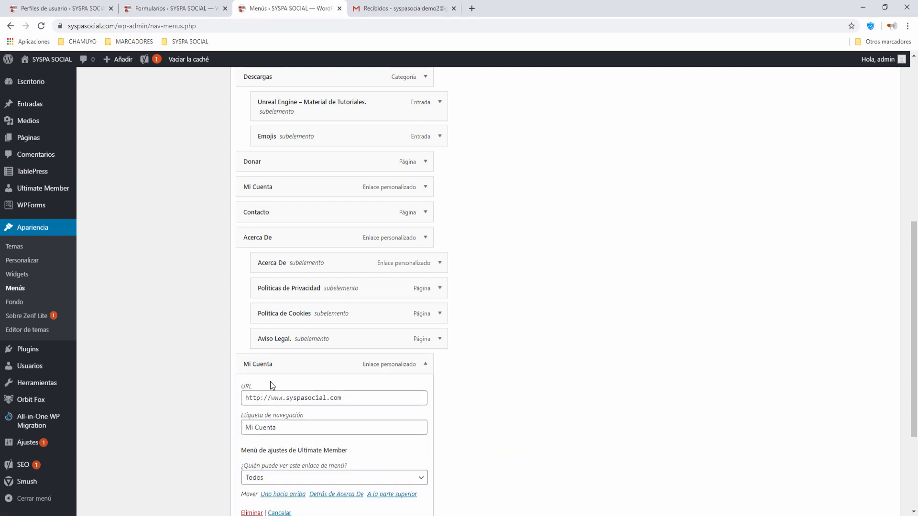
pyautogui.moveTo(357, 397); pyautogui.dragTo(98, 400)
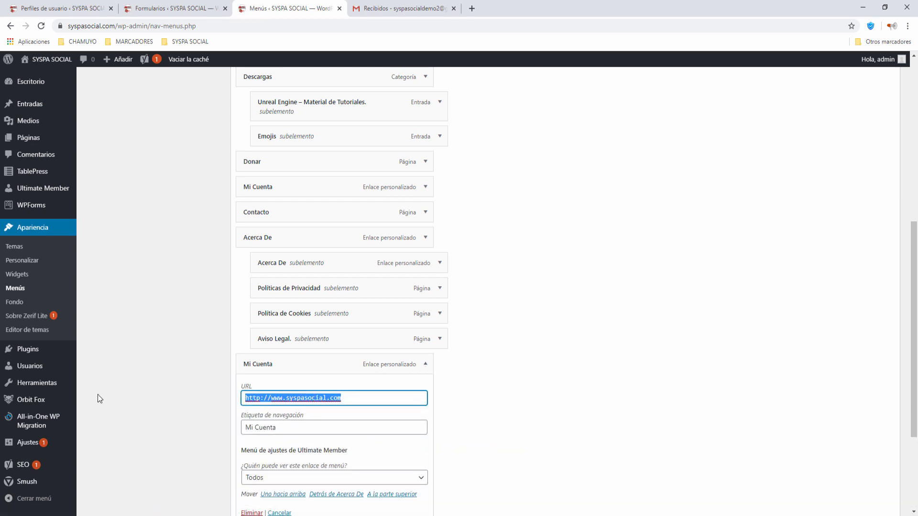
pyautogui.press('BackSpace')
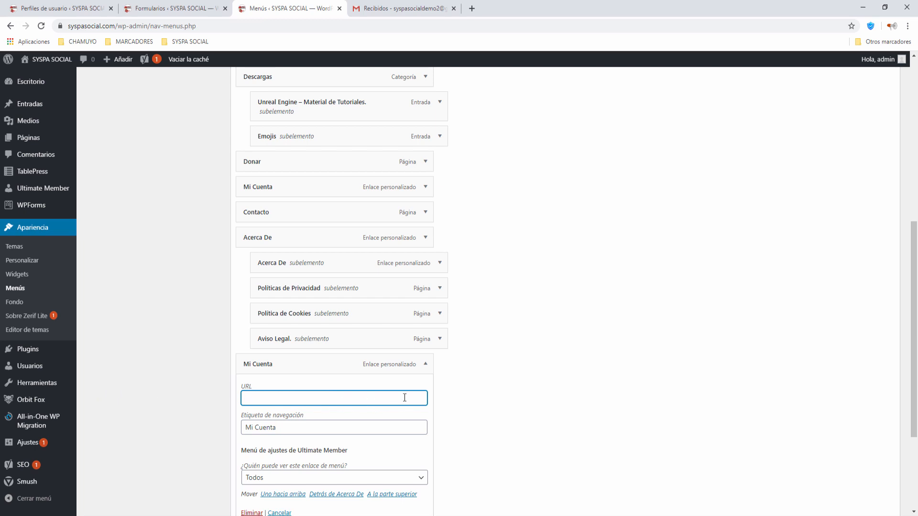
pyautogui.scroll(-2, 417, 396)
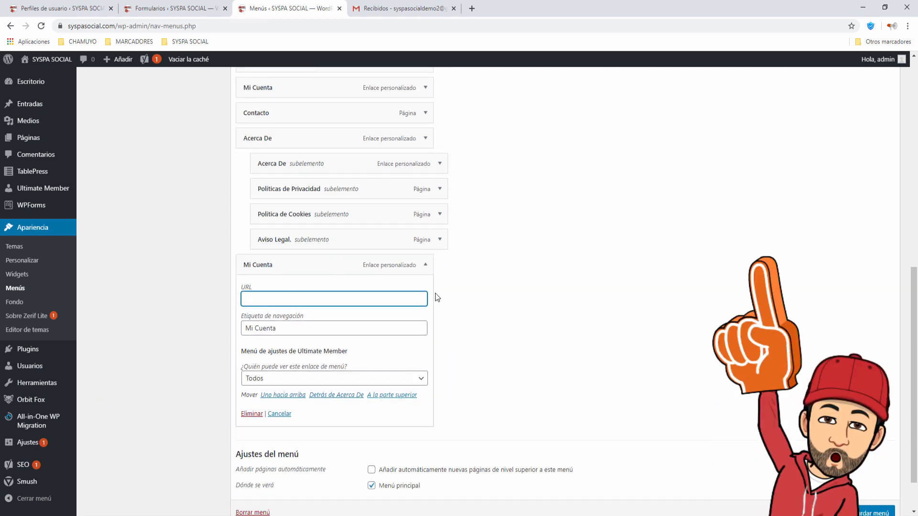
pyautogui.click(426, 267)
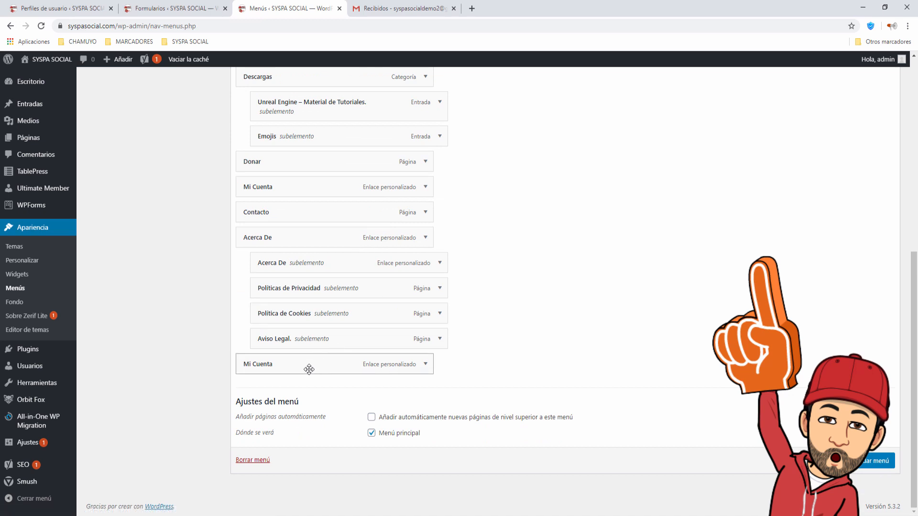
pyautogui.moveTo(309, 369); pyautogui.dragTo(305, 213)
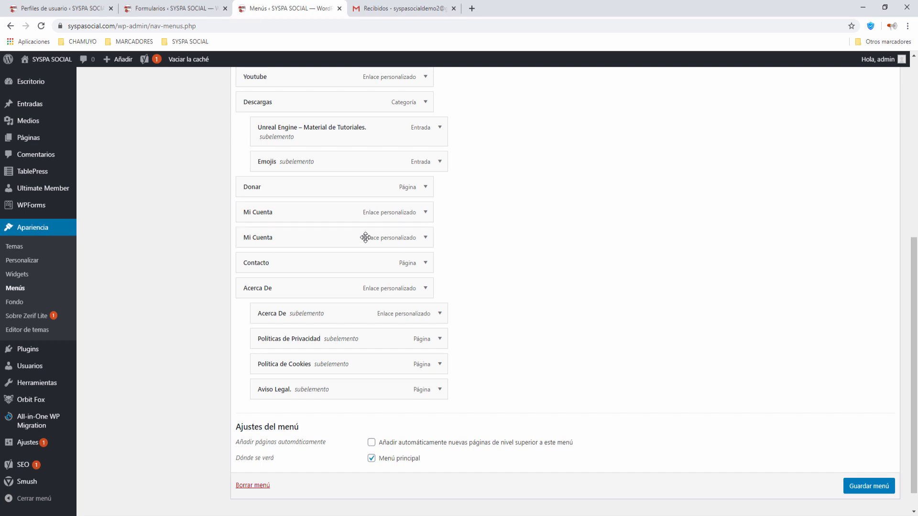
pyautogui.click(425, 238)
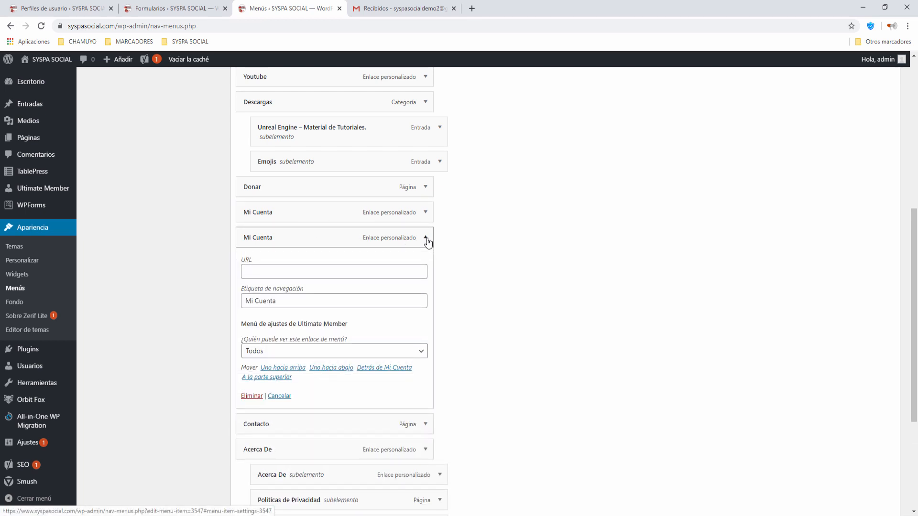
pyautogui.click(249, 395)
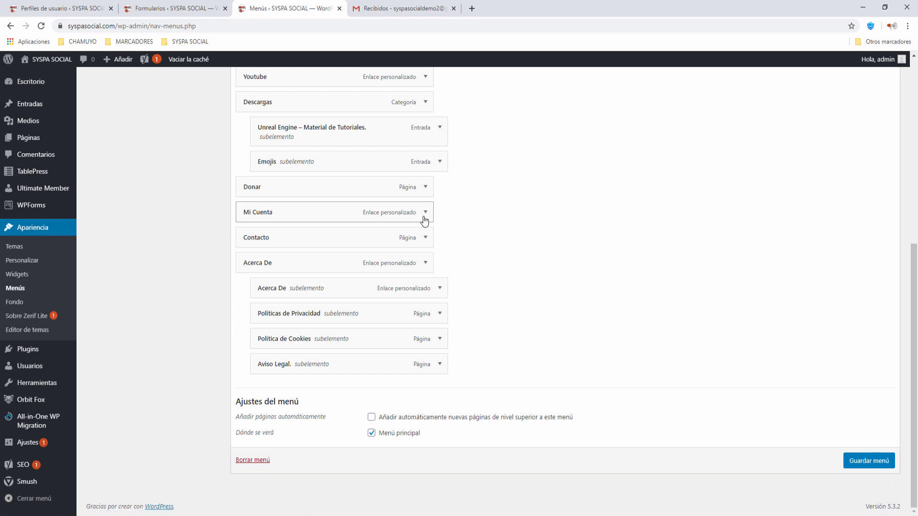
pyautogui.scroll(3, 432, 282)
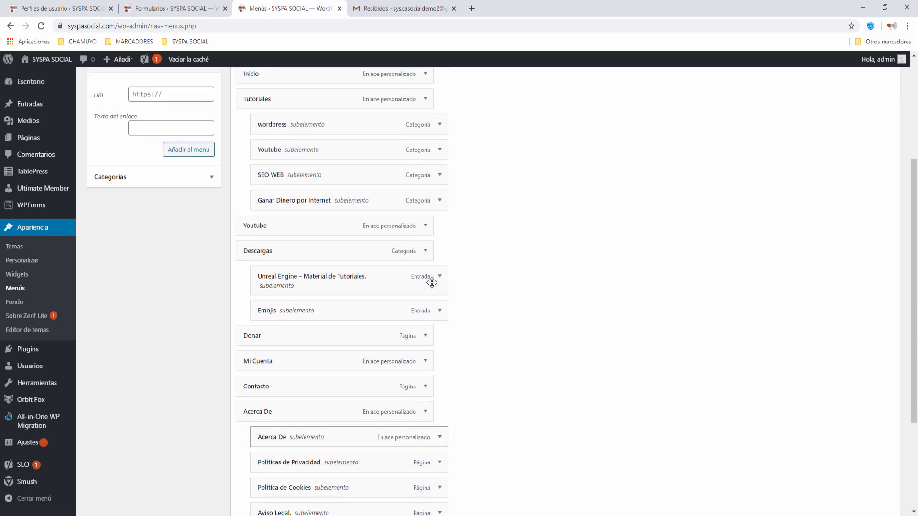
pyautogui.scroll(3, 431, 282)
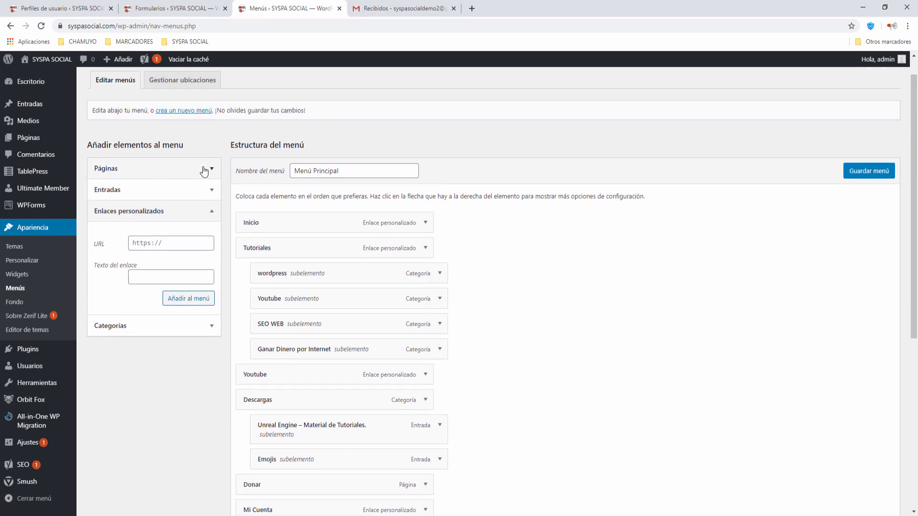
# Select Cuenta, Salir, Registro and Iniciar sesión in the Páginas panel and add them to the menu.
pyautogui.click(212, 171)
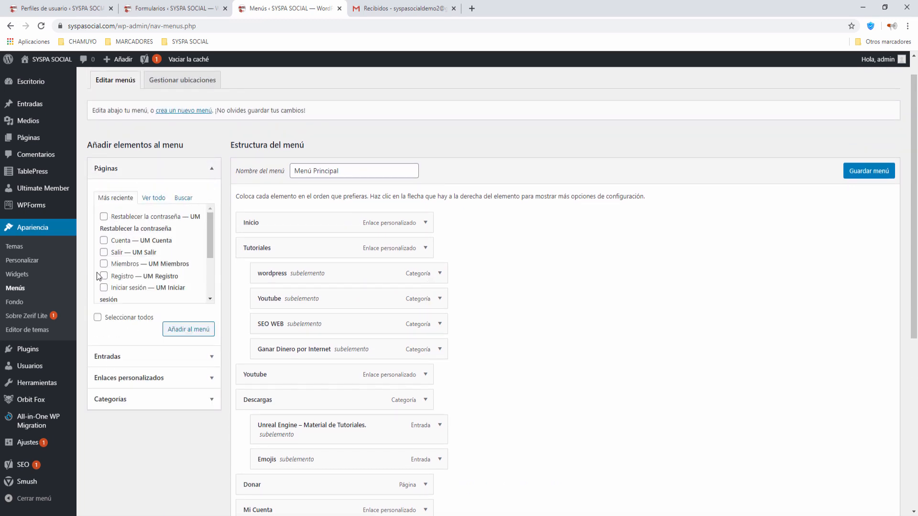
pyautogui.click(104, 241)
pyautogui.click(103, 253)
pyautogui.scroll(-1, 207, 239)
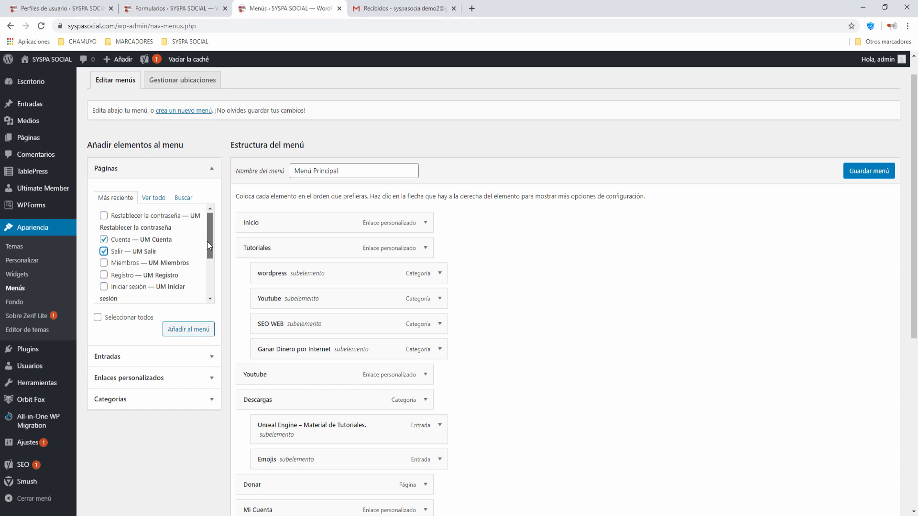
pyautogui.click(104, 247)
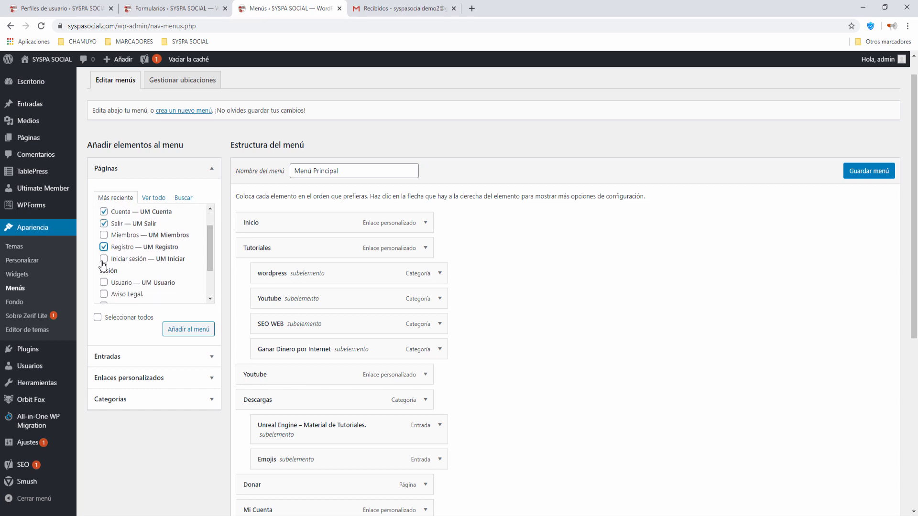
pyautogui.click(103, 261)
pyautogui.click(180, 333)
pyautogui.scroll(-5, 497, 387)
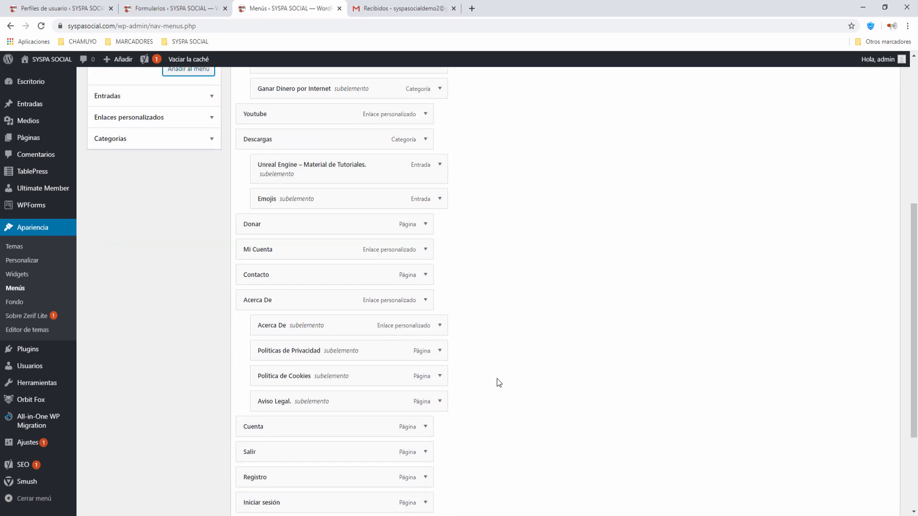
# Drag Registro, Iniciar sesión, Cuenta and Salir beneath Mi Cuenta as indented subitems.
pyautogui.scroll(-1, 499, 383)
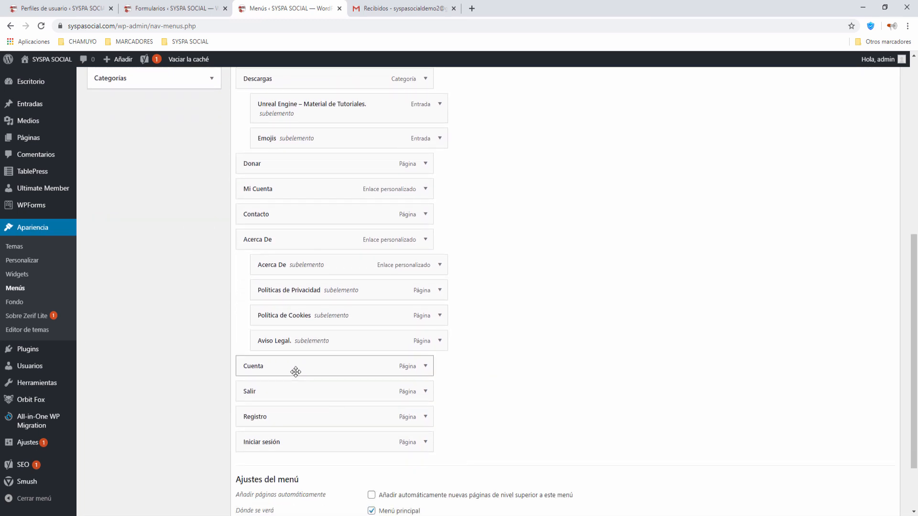
pyautogui.moveTo(295, 372); pyautogui.dragTo(310, 219)
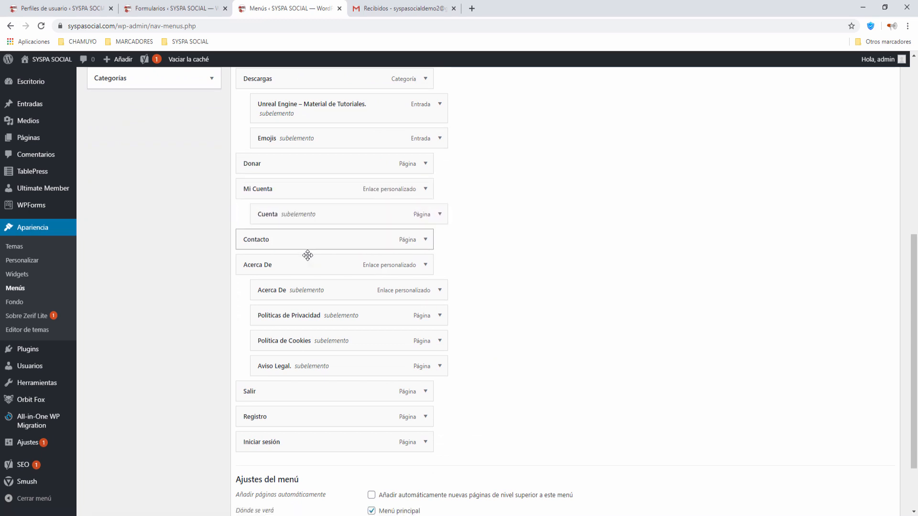
pyautogui.moveTo(272, 389); pyautogui.dragTo(295, 237)
pyautogui.moveTo(274, 418); pyautogui.dragTo(309, 211)
pyautogui.moveTo(272, 449); pyautogui.dragTo(280, 239)
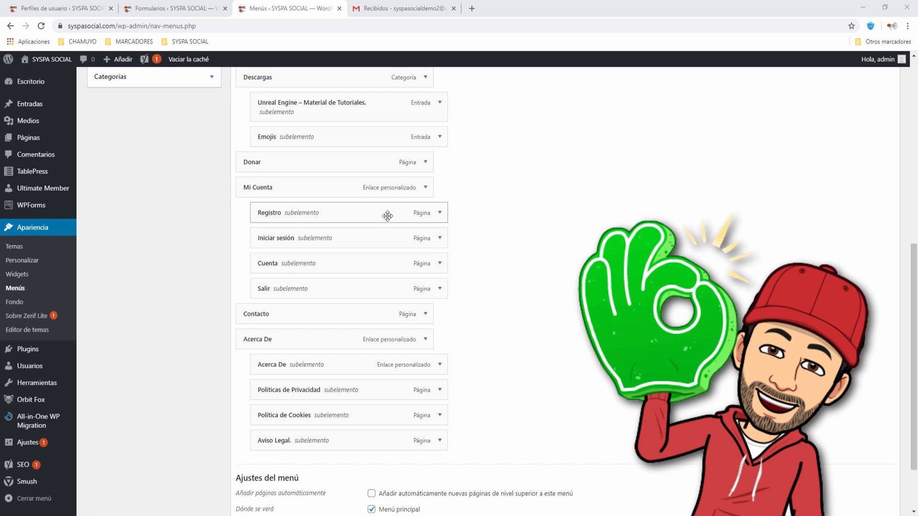
# Make the Registro and Iniciar sesión menu items visible only to logged-out users.
pyautogui.click(440, 213)
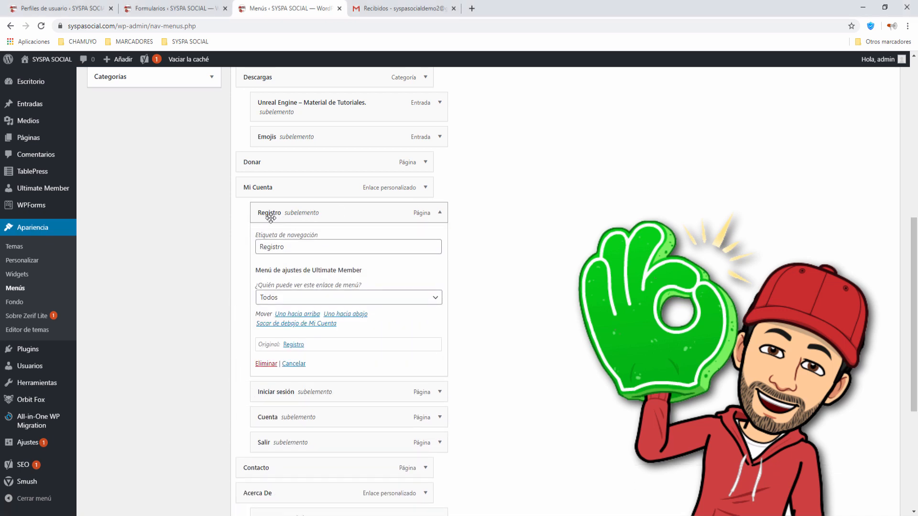
pyautogui.click(291, 298)
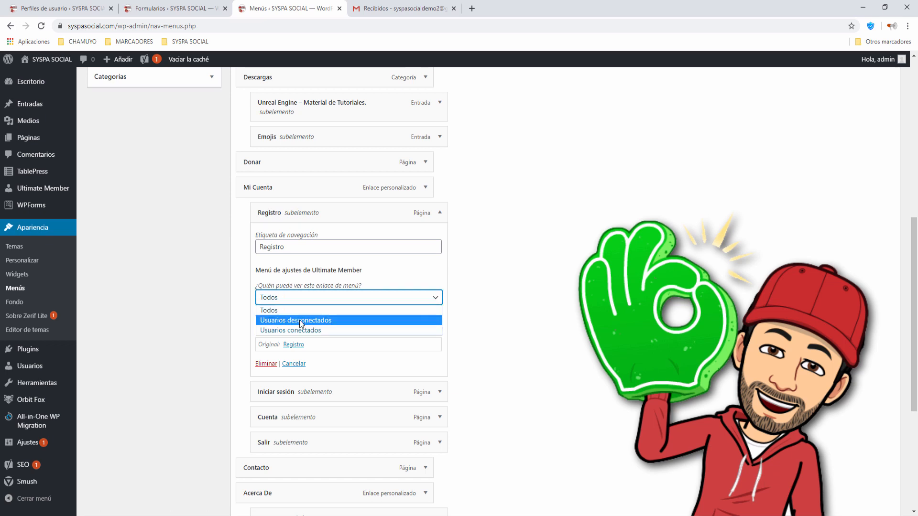
pyautogui.click(301, 320)
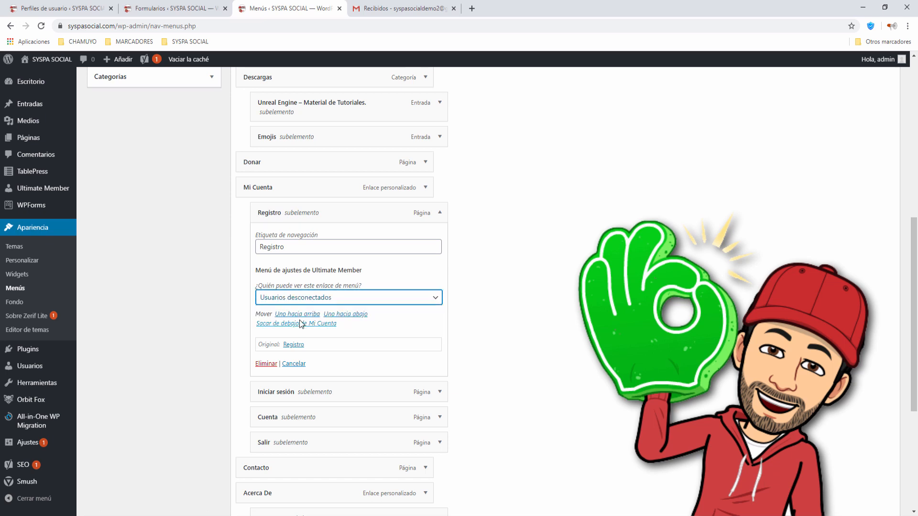
pyautogui.click(439, 212)
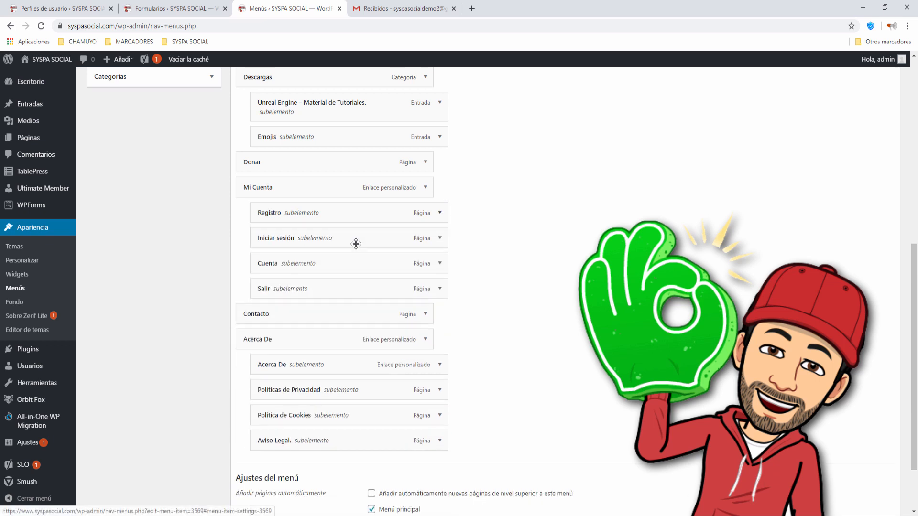
pyautogui.click(439, 239)
pyautogui.click(308, 330)
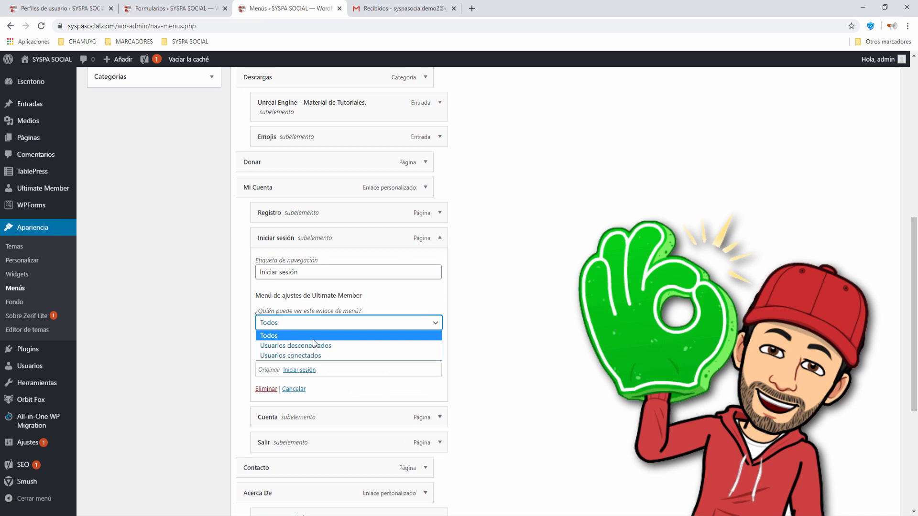
pyautogui.click(302, 345)
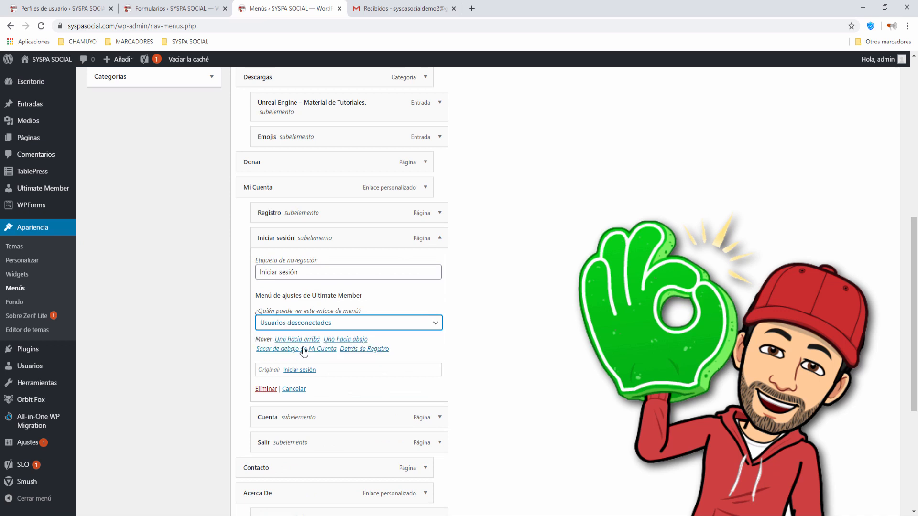
pyautogui.click(440, 239)
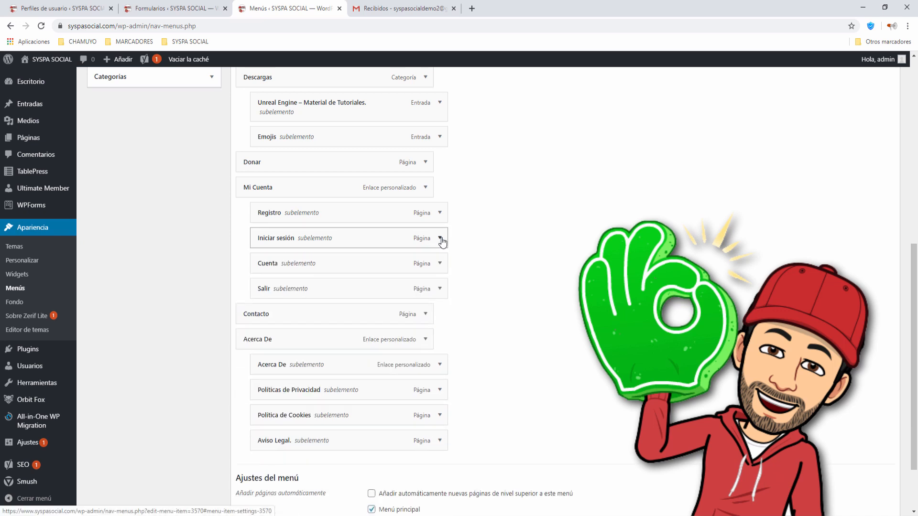
# Make the Cuenta and Salir menu items visible only to logged-in users.
pyautogui.click(440, 265)
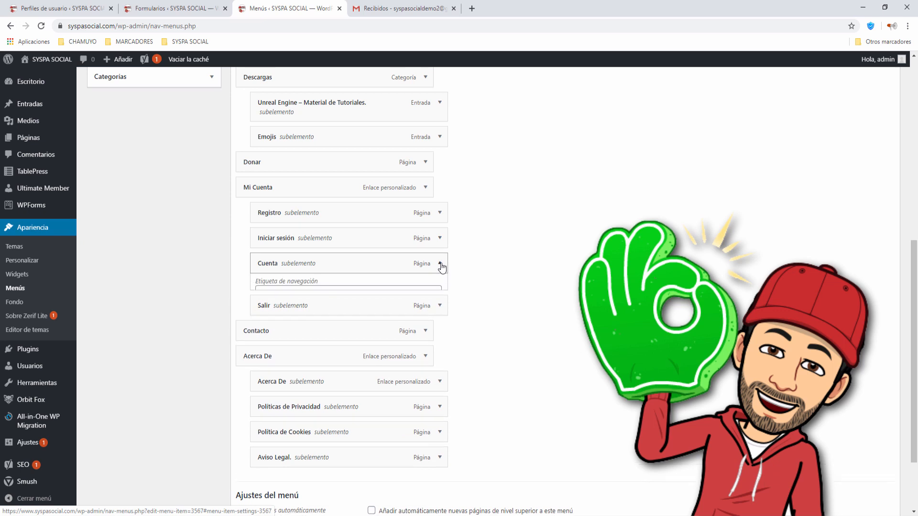
pyautogui.click(332, 350)
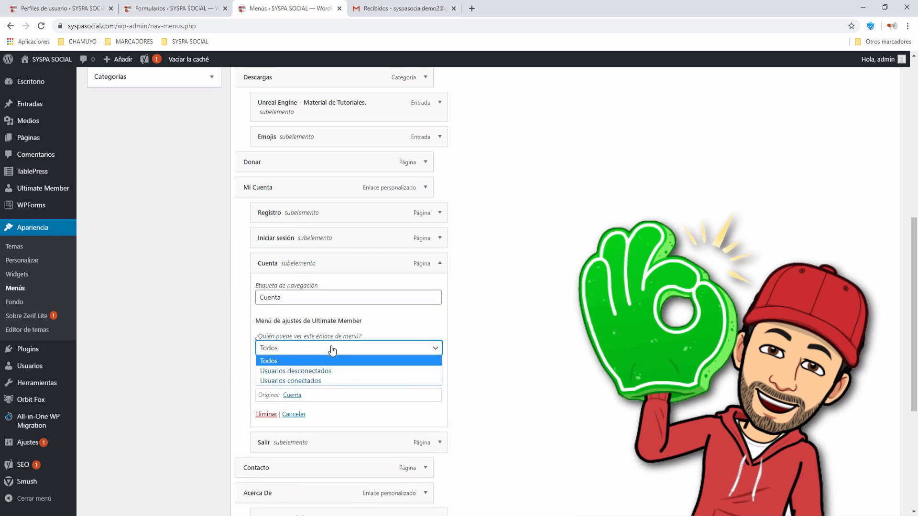
pyautogui.click(316, 381)
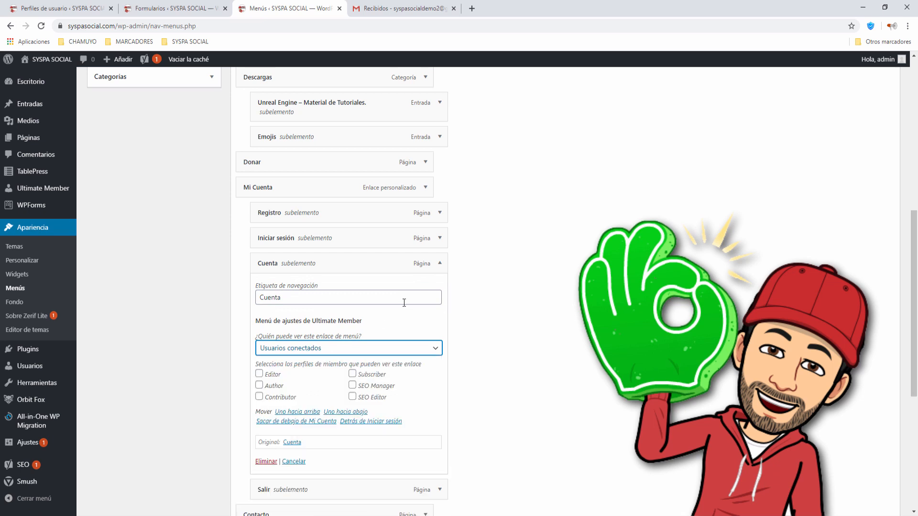
pyautogui.click(439, 265)
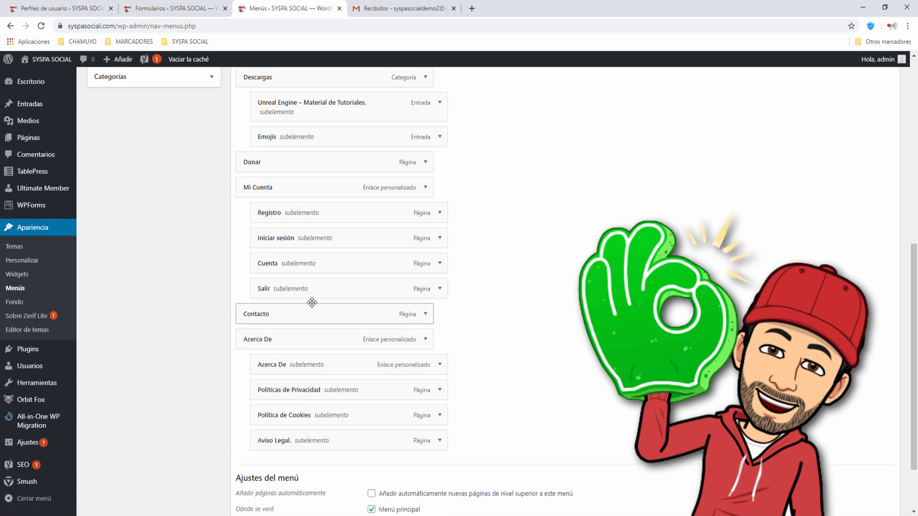
pyautogui.click(440, 290)
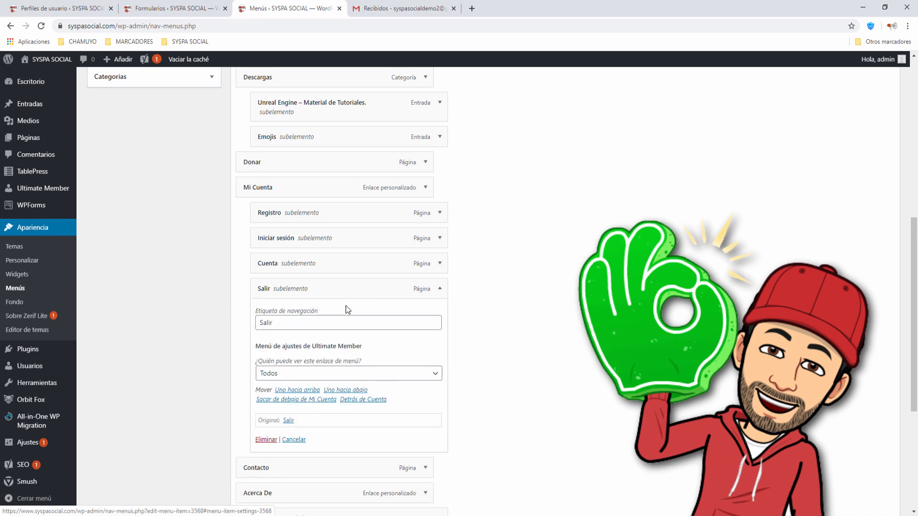
pyautogui.click(299, 374)
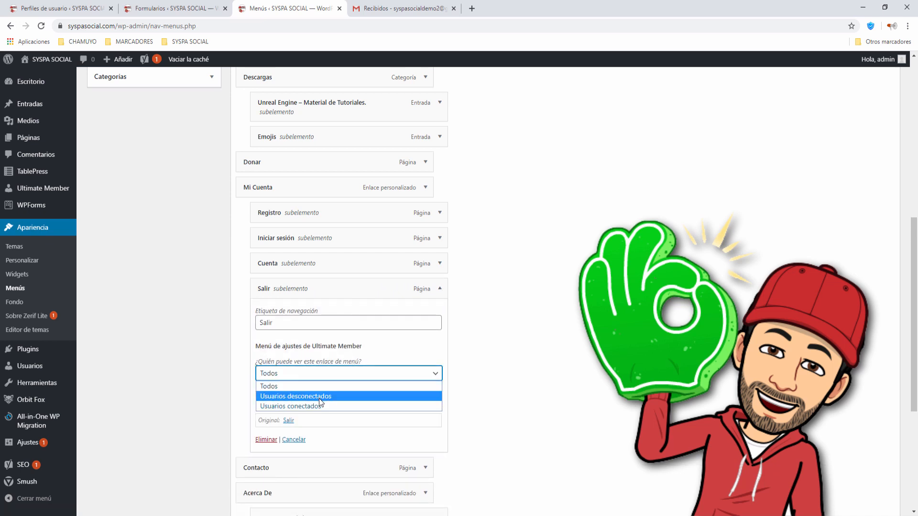
pyautogui.click(314, 407)
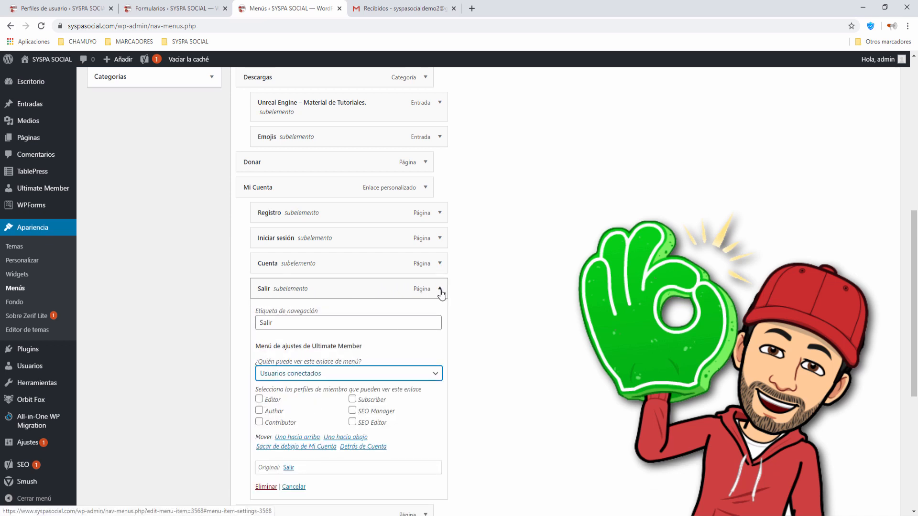
pyautogui.click(439, 290)
pyautogui.click(440, 264)
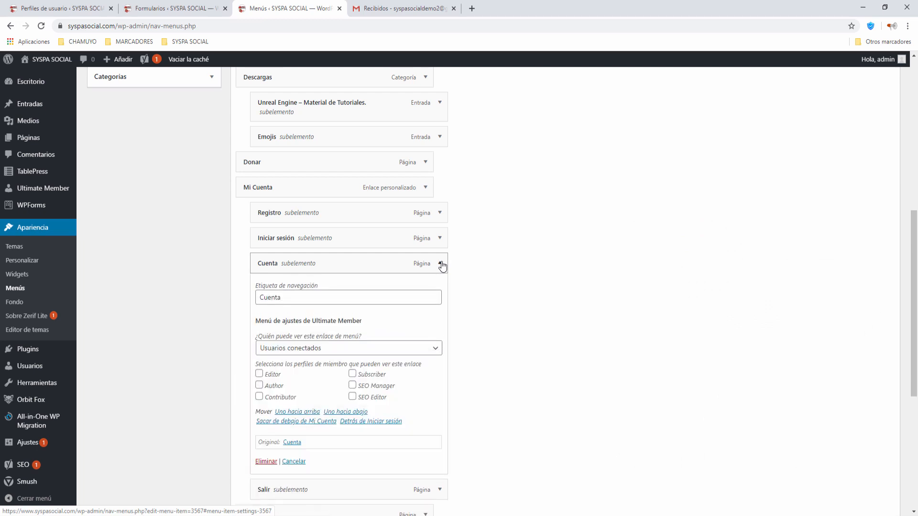
pyautogui.click(440, 264)
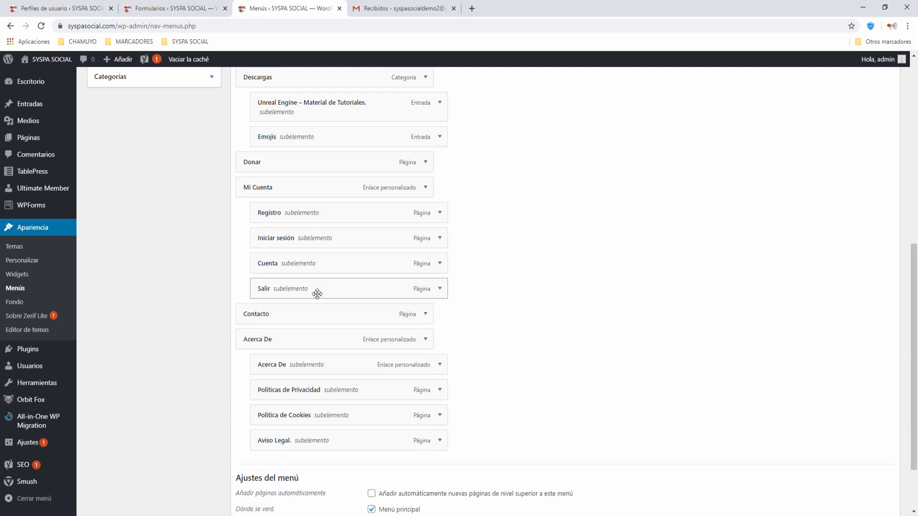
# Save the Menú Principal with Guardar menú.
pyautogui.scroll(-2, 514, 311)
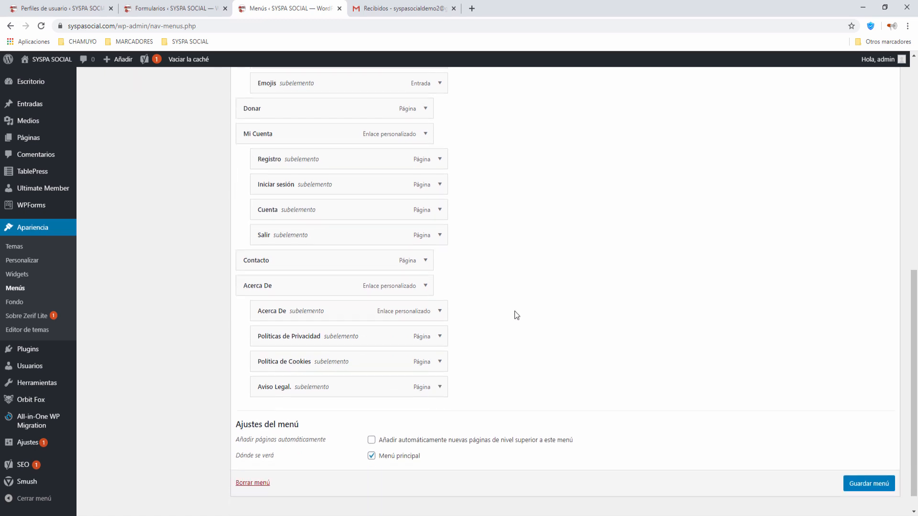
pyautogui.click(869, 461)
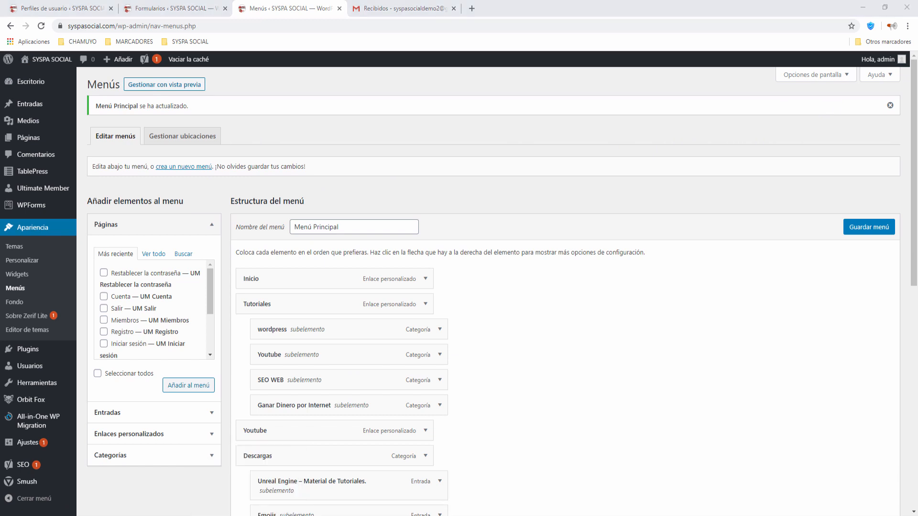
pyautogui.rightClick(247, 515)
# Load syspasocial.com in a new incognito window and accept the cookie notice.
pyautogui.click(247, 452)
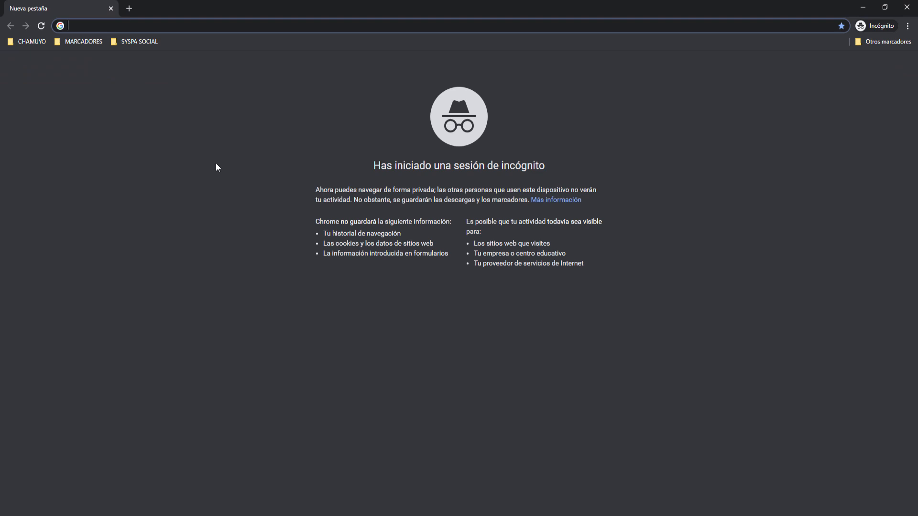
pyautogui.write('sys')
pyautogui.press('Return')
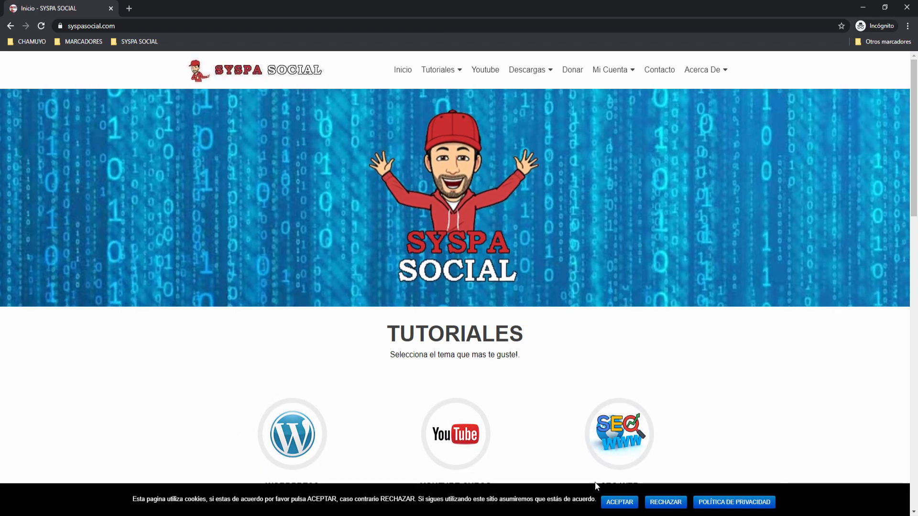
pyautogui.click(618, 503)
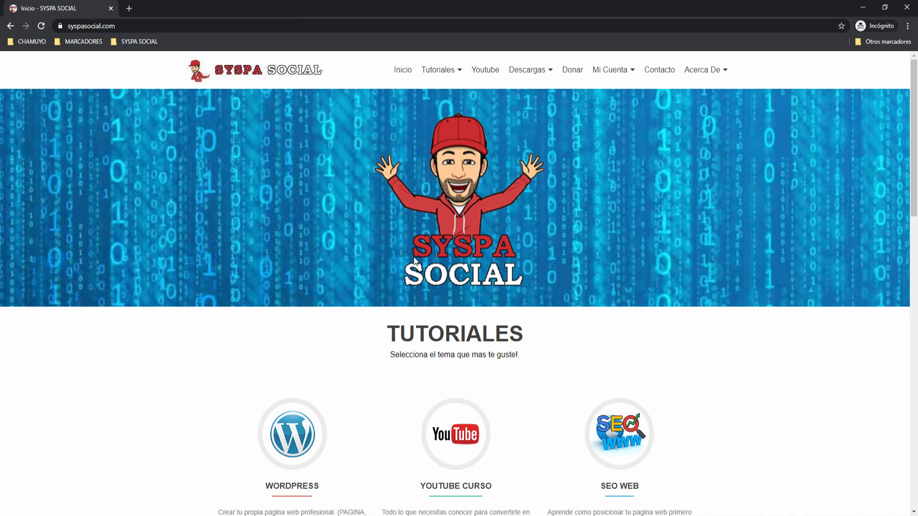
# Browse the WordPress tutorials category, then return to the SYSPA SOCIAL homepage.
pyautogui.scroll(-10, 414, 256)
pyautogui.scroll(-5, 414, 257)
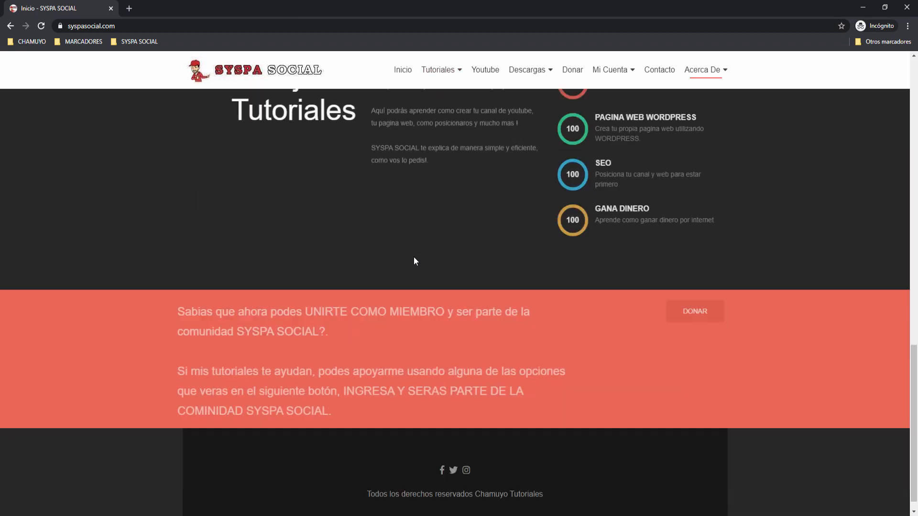
pyautogui.scroll(20, 413, 256)
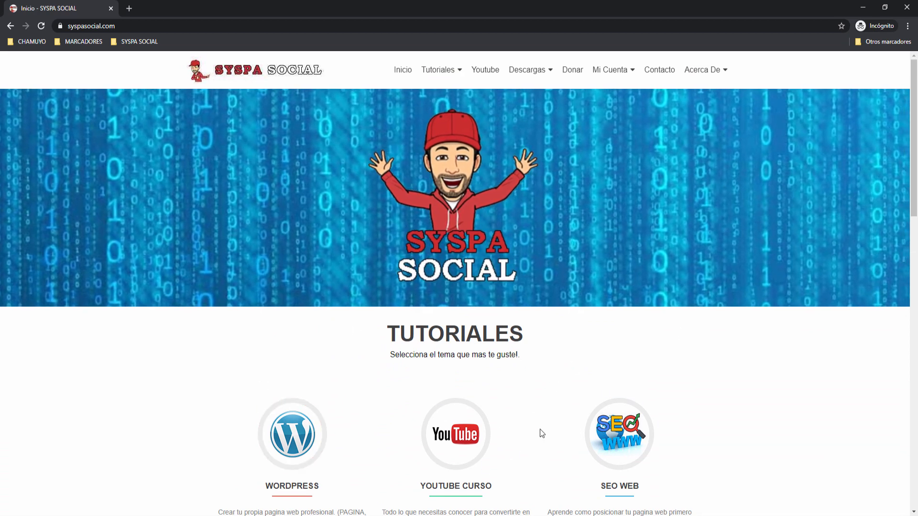
pyautogui.click(311, 437)
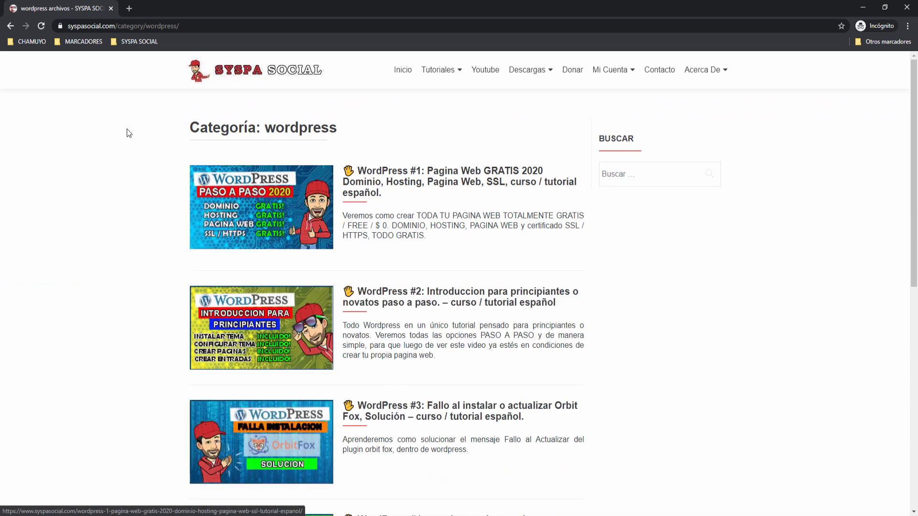
pyautogui.click(247, 74)
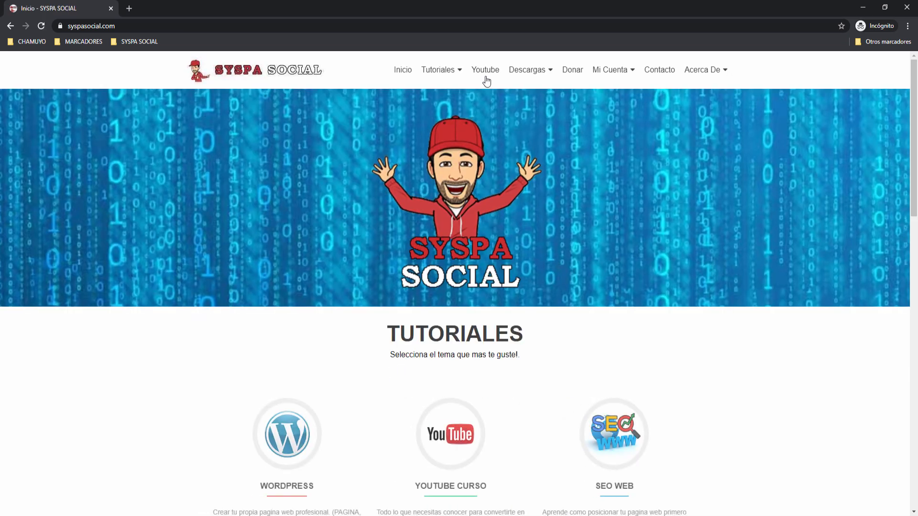
pyautogui.moveTo(614, 72)
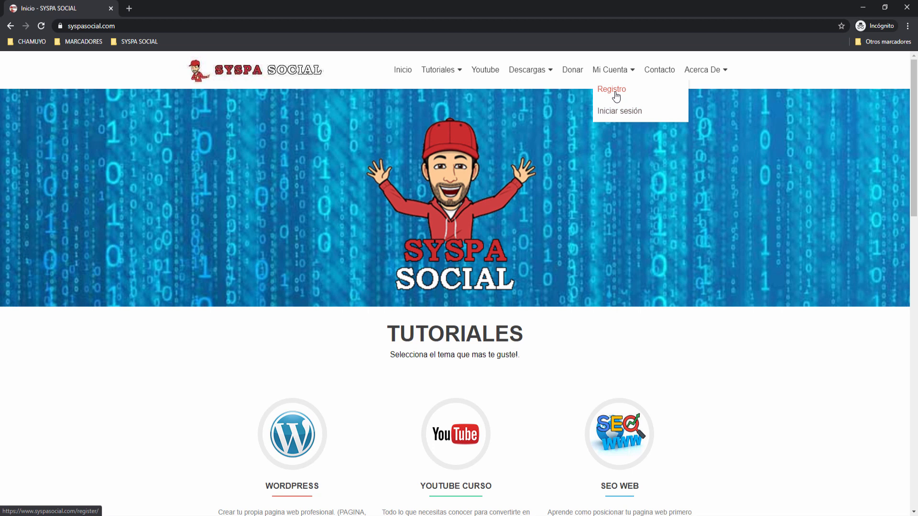
# Open the Registro form and enter a username, Nombre and Apellido.
pyautogui.click(614, 91)
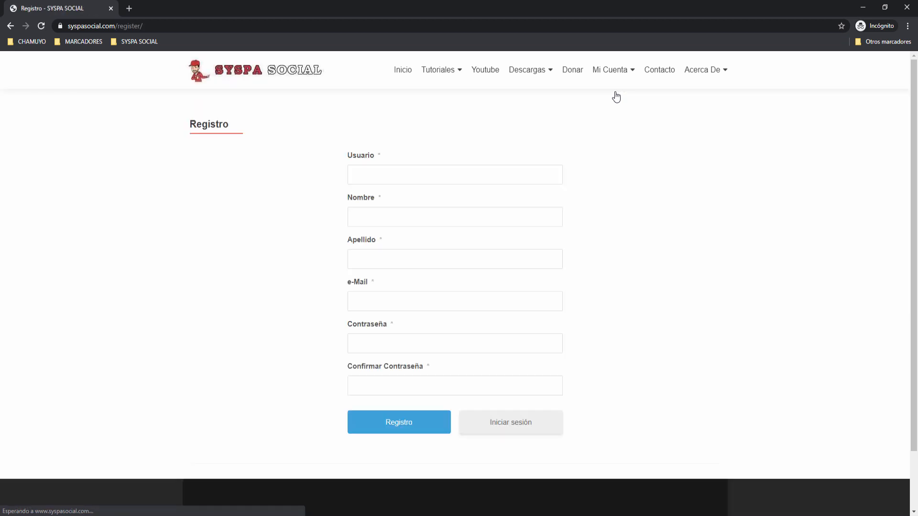
pyautogui.click(382, 176)
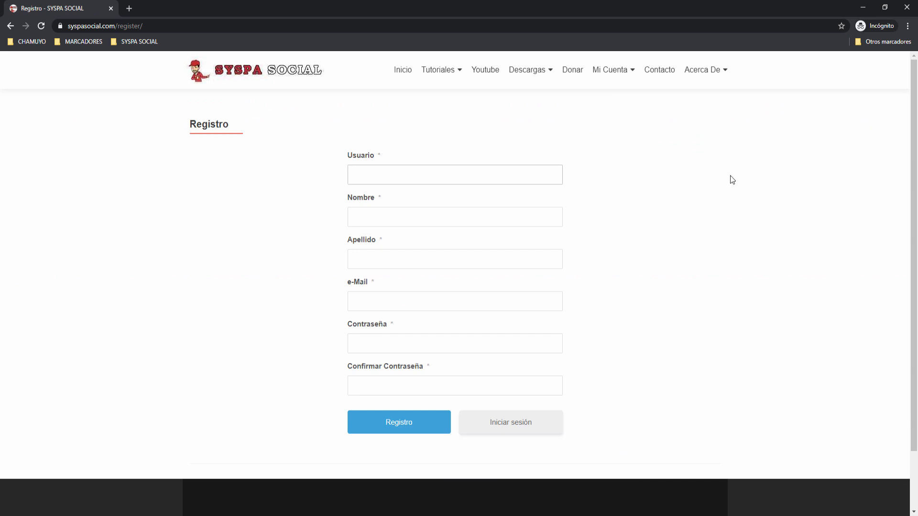
pyautogui.write('syspa')
pyautogui.press('Tab')
pyautogui.write('s')
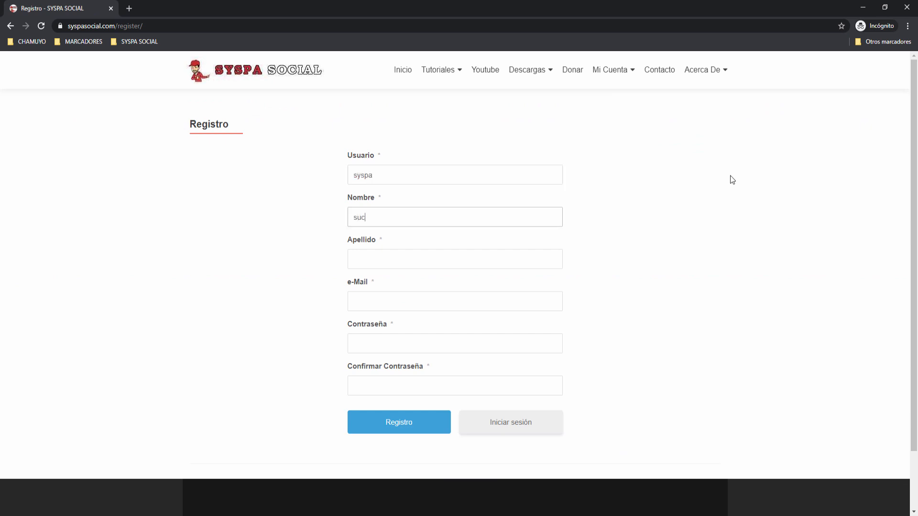
pyautogui.write('ys')
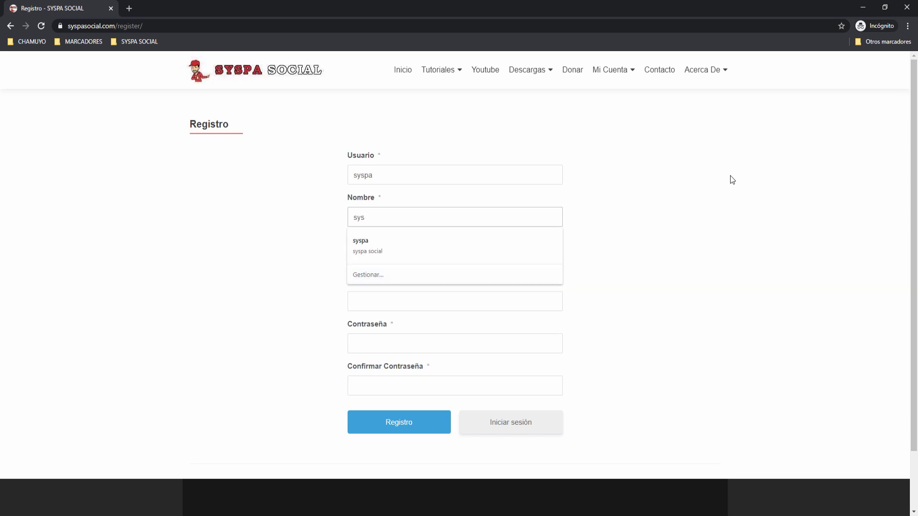
pyautogui.write('pa')
pyautogui.press('Tab')
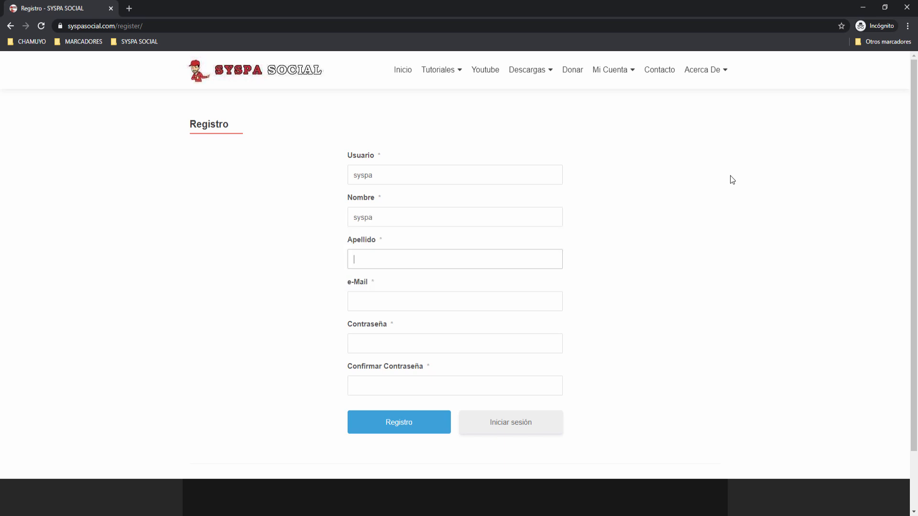
pyautogui.write('social')
# Enter the e-mail address and password, then submit the registration.
pyautogui.press('Tab')
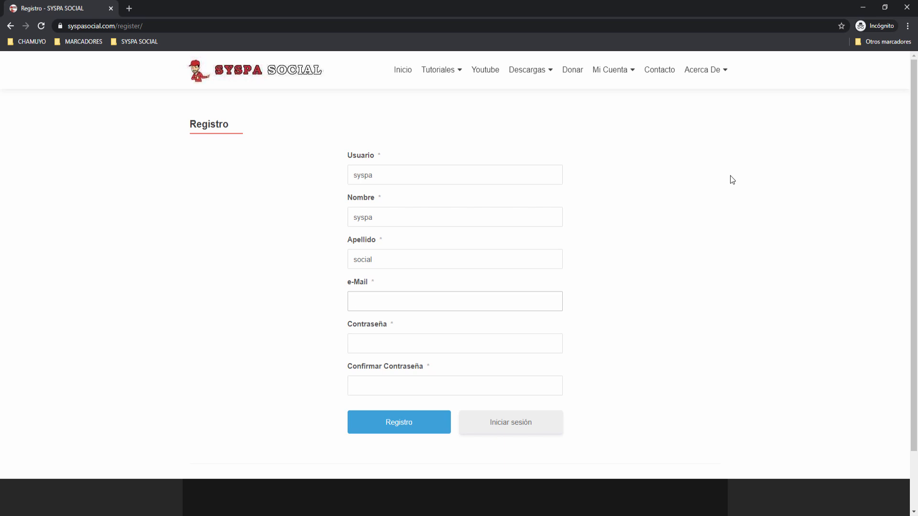
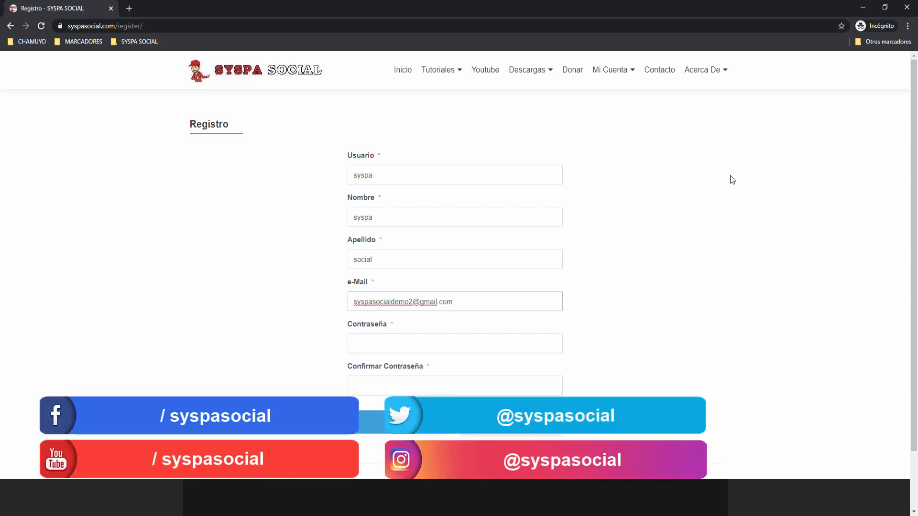
pyautogui.press('Tab')
pyautogui.write('s')
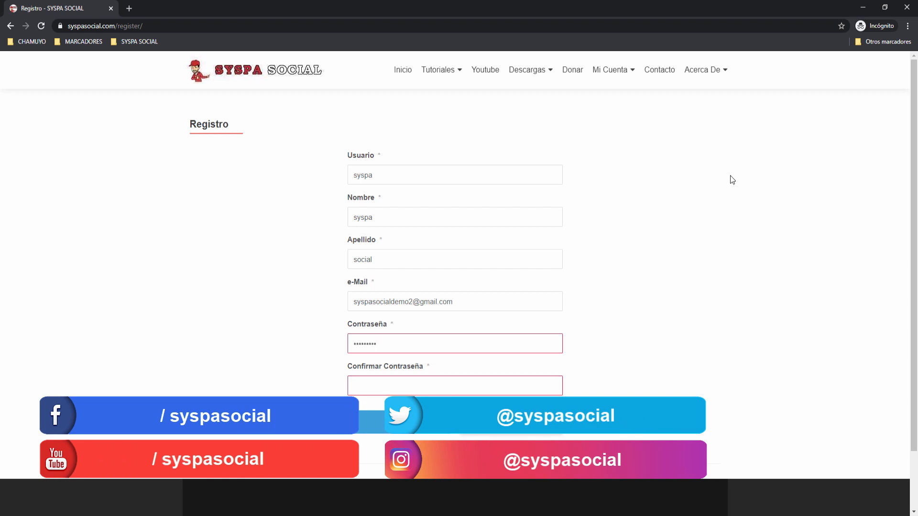
pyautogui.write('4')
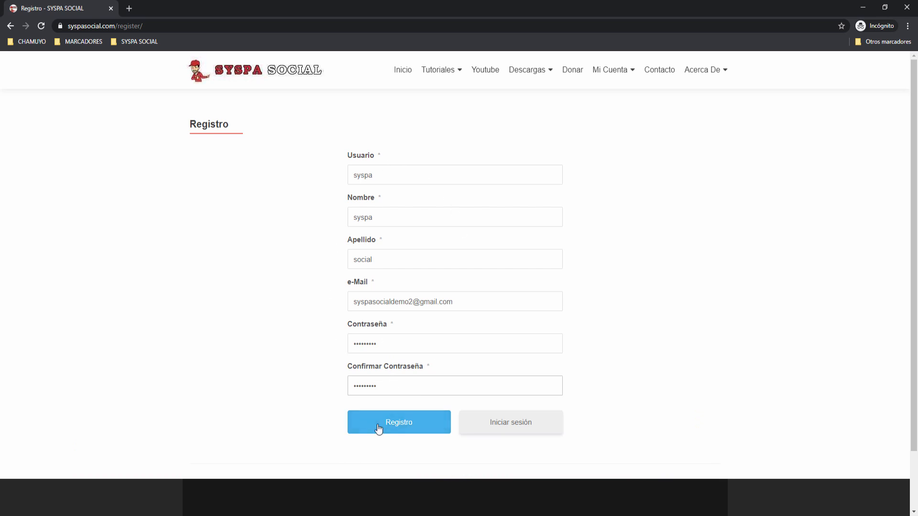
pyautogui.click(393, 427)
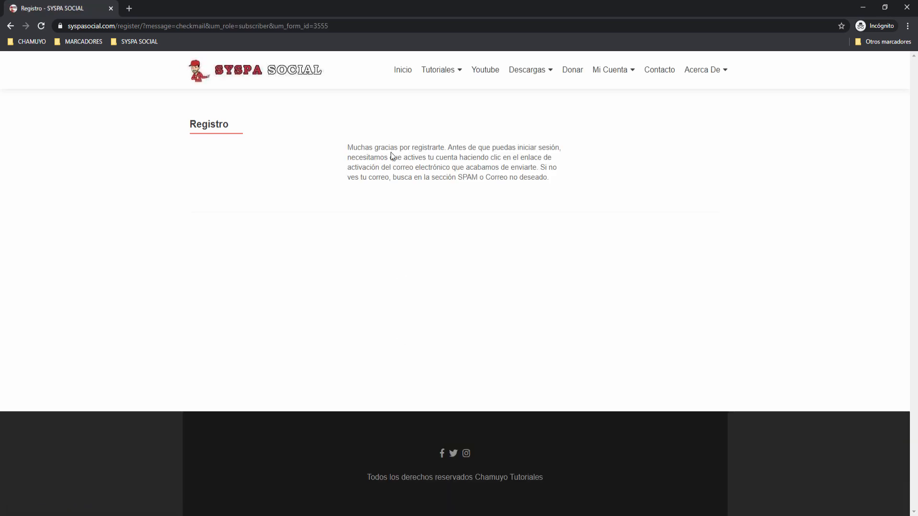
pyautogui.moveTo(349, 147); pyautogui.dragTo(550, 177)
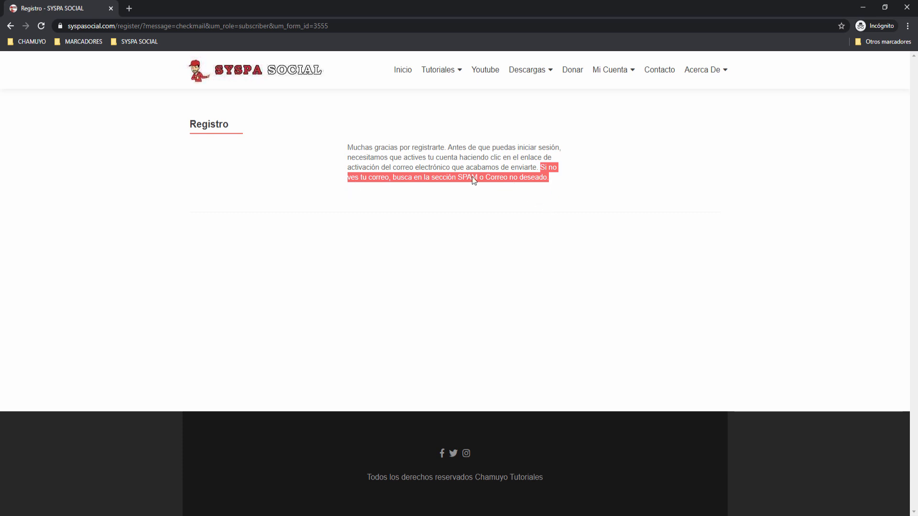
# Sign in to Gmail in a new incognito tab with the demo account's e-mail and password.
pyautogui.click(128, 9)
pyautogui.write('gmail')
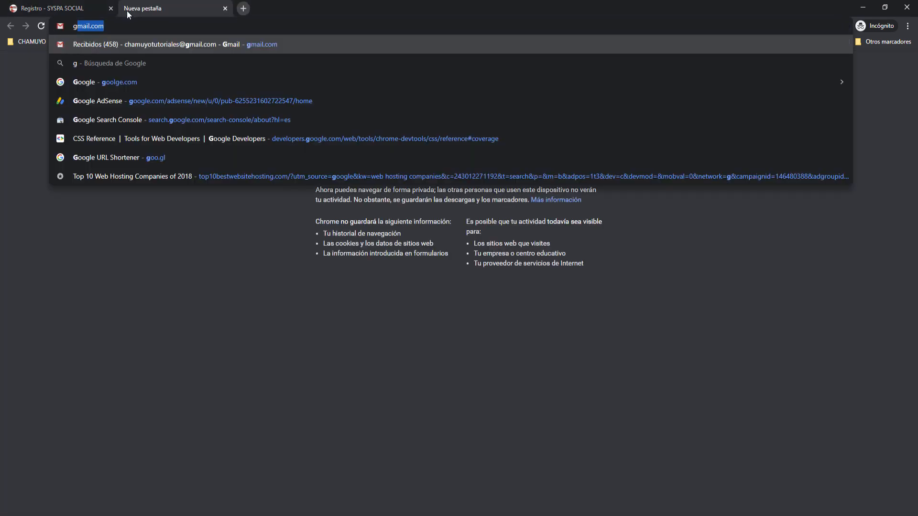
pyautogui.press('Return')
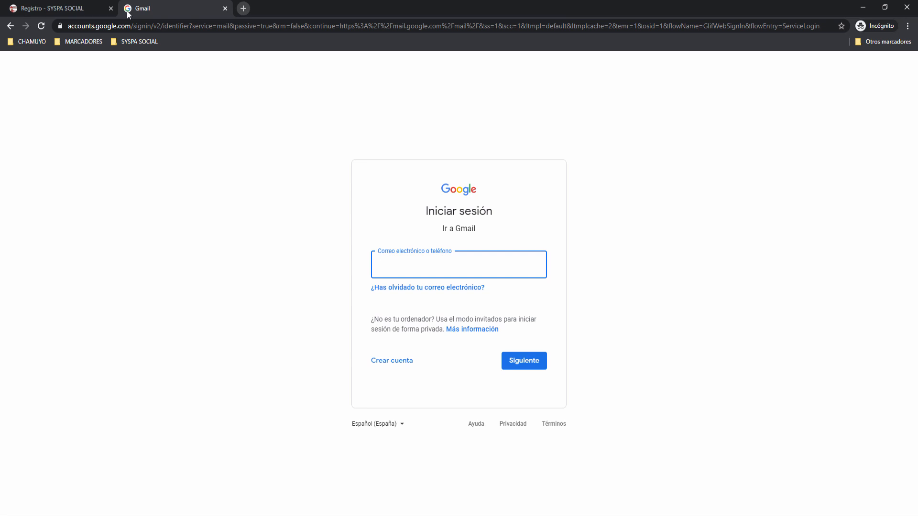
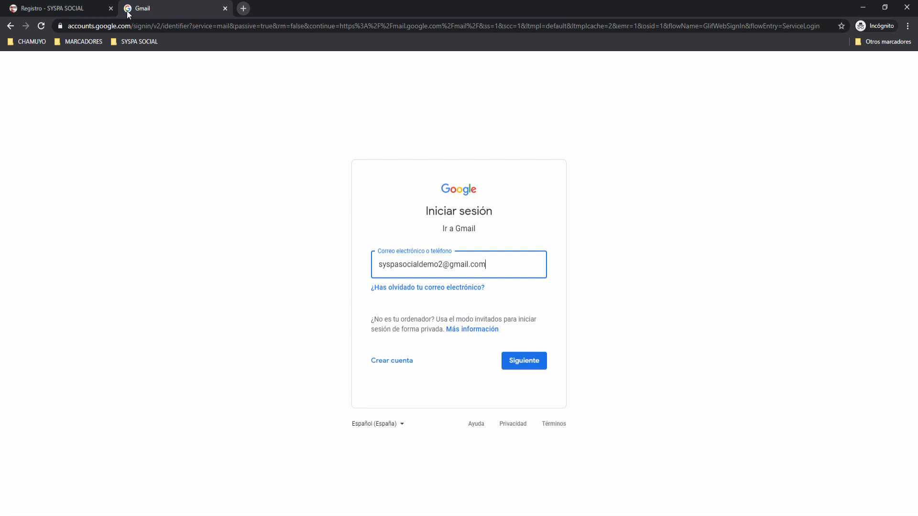
pyautogui.click(528, 358)
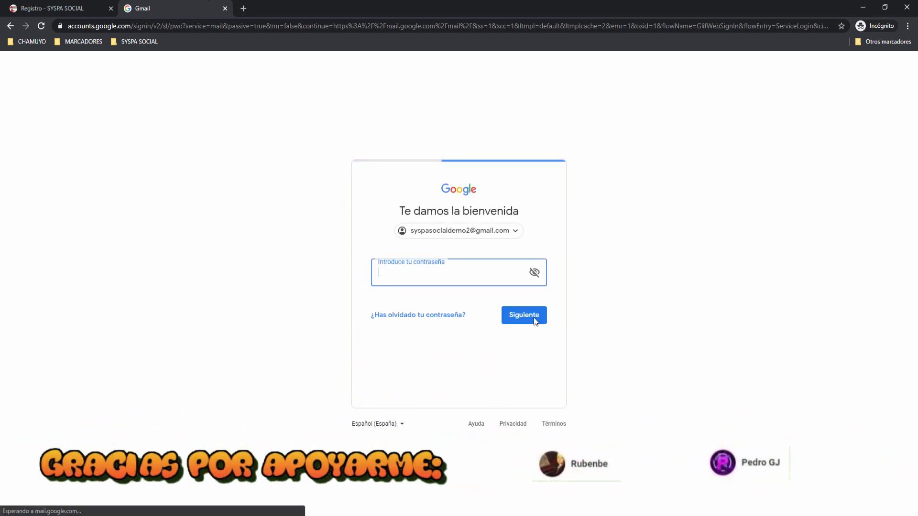
pyautogui.write('•••••••••')
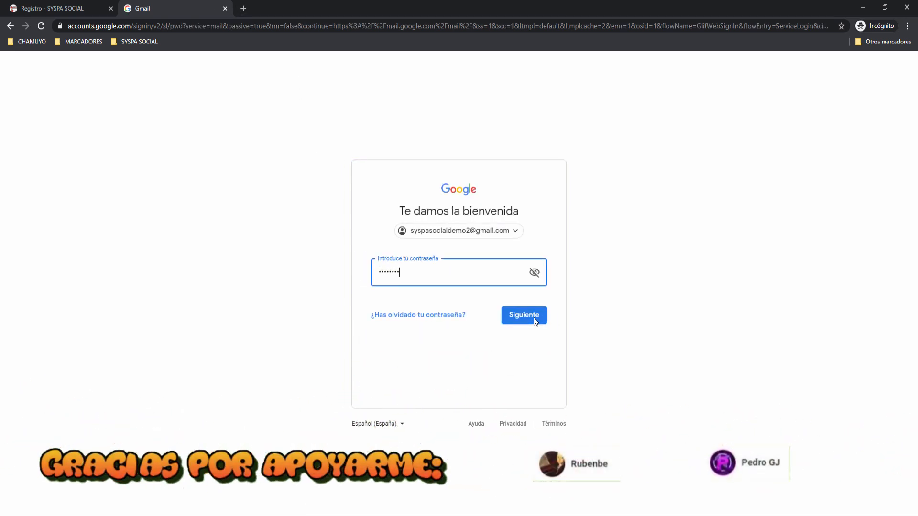
pyautogui.click(534, 318)
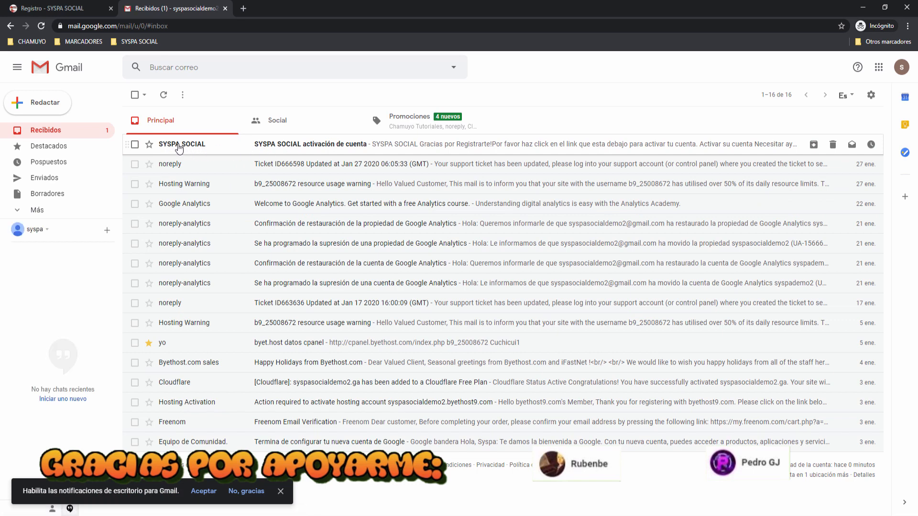
# Open the SYSPA SOCIAL 'activación de cuenta' e-mail and use its 'Activar su cuenta' button.
pyautogui.moveTo(179, 148)
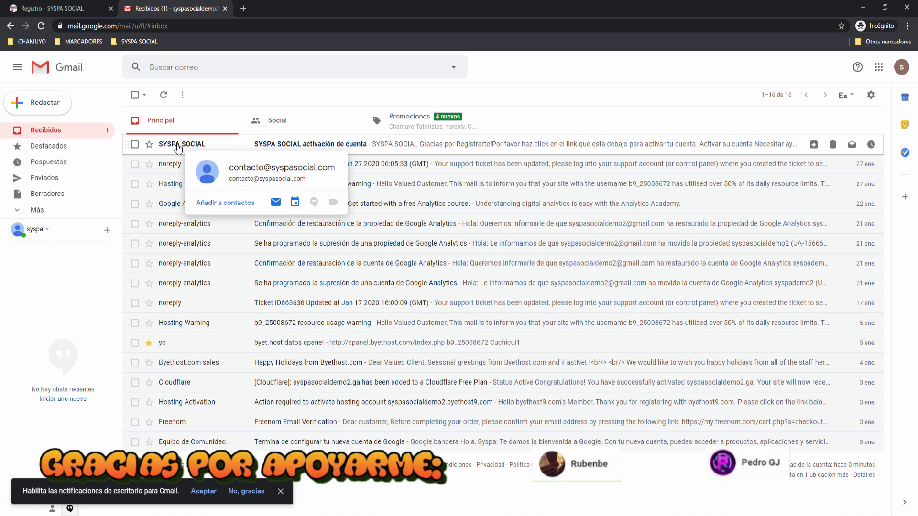
pyautogui.click(36, 213)
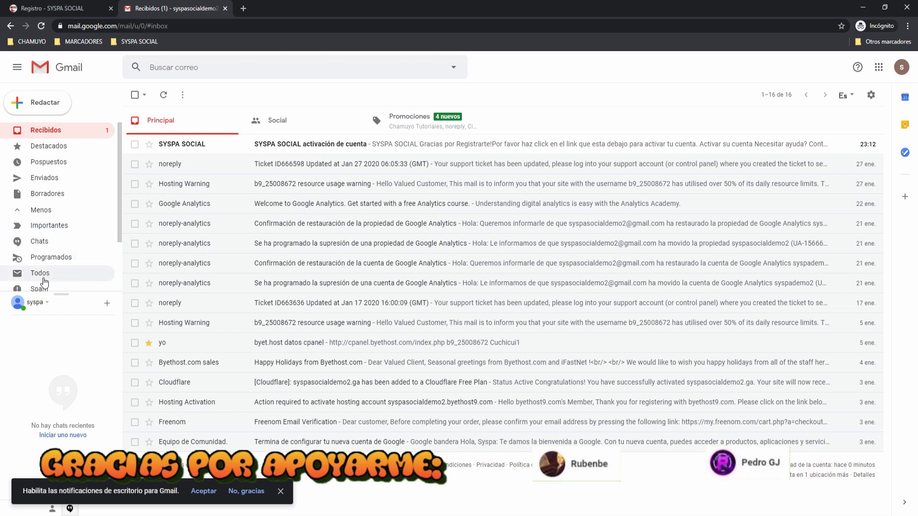
pyautogui.scroll(-1, 65, 251)
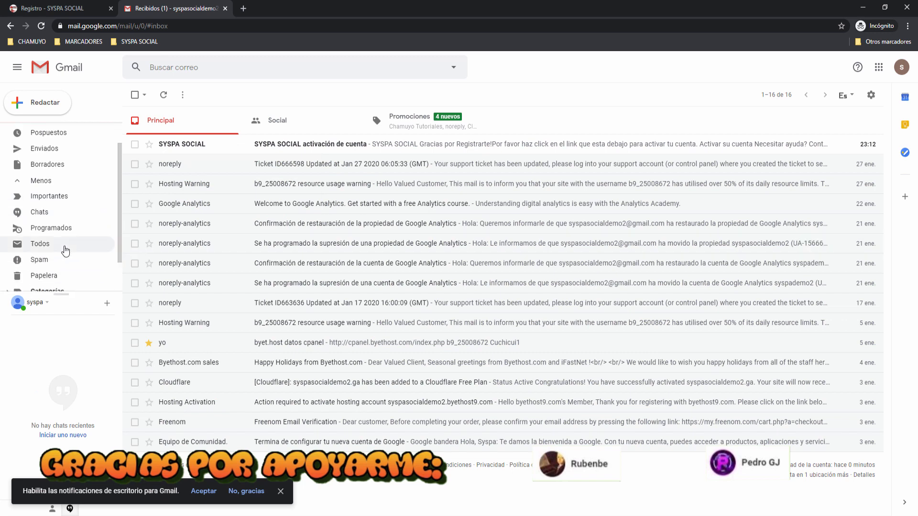
pyautogui.scroll(1, 48, 229)
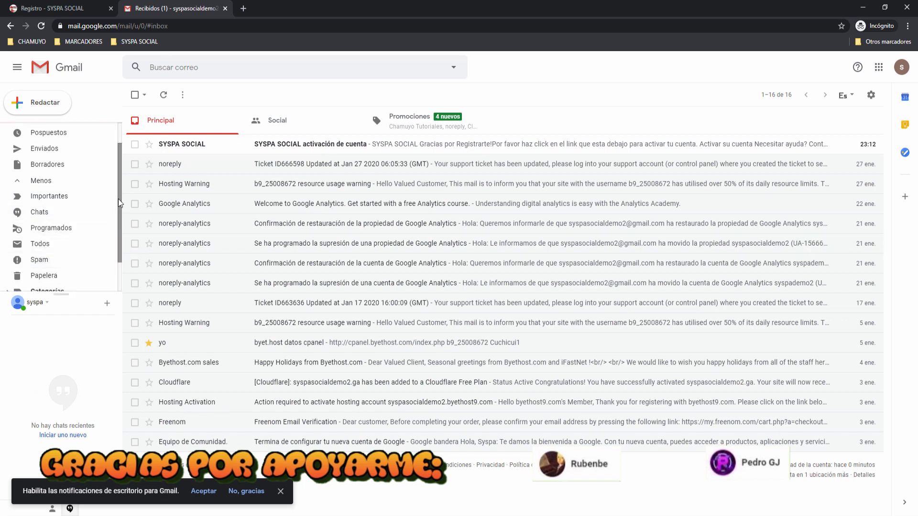
pyautogui.click(198, 146)
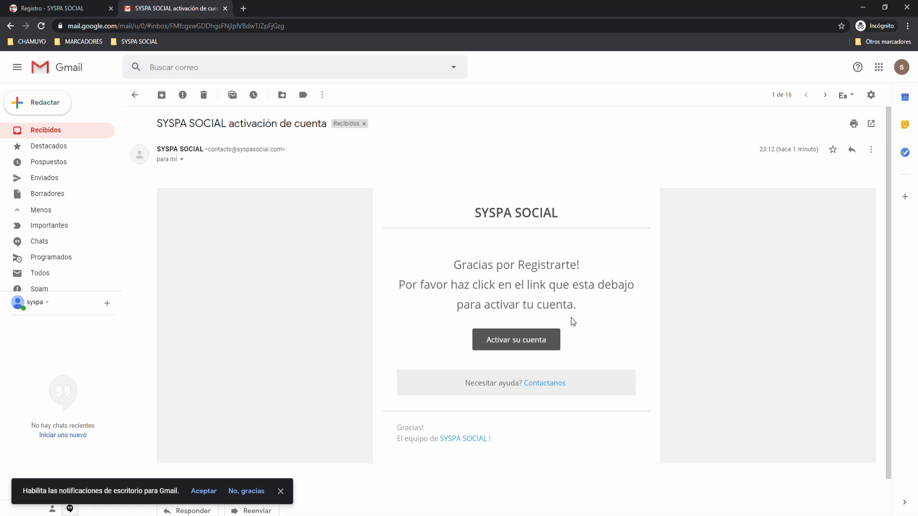
pyautogui.click(514, 346)
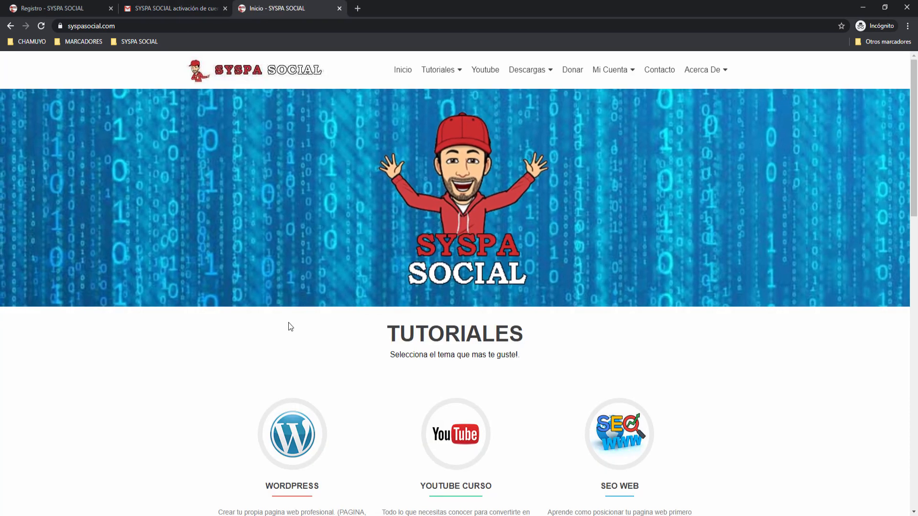
# Log out via Mi Cuenta > Salir and close the old 'Registro - SYSPA SOCIAL' tab.
pyautogui.scroll(-8, 289, 322)
pyautogui.scroll(8, 291, 322)
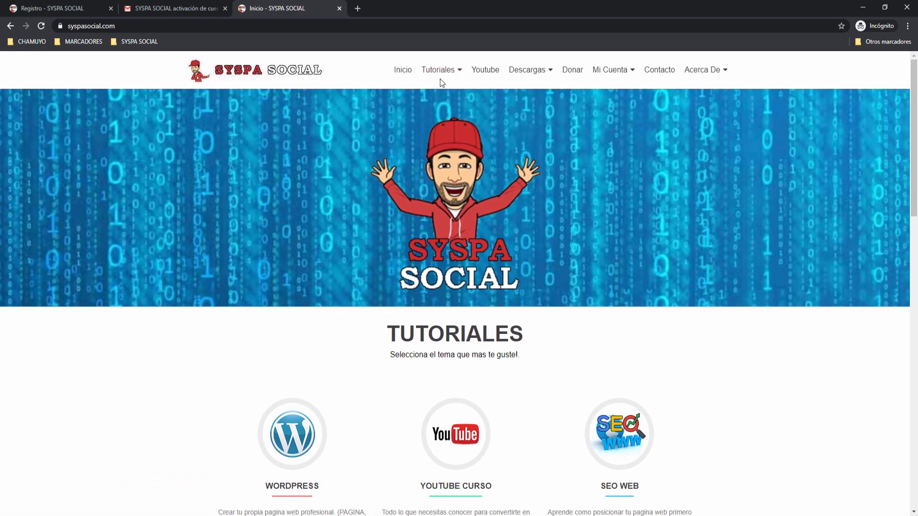
pyautogui.moveTo(525, 72)
pyautogui.moveTo(616, 67)
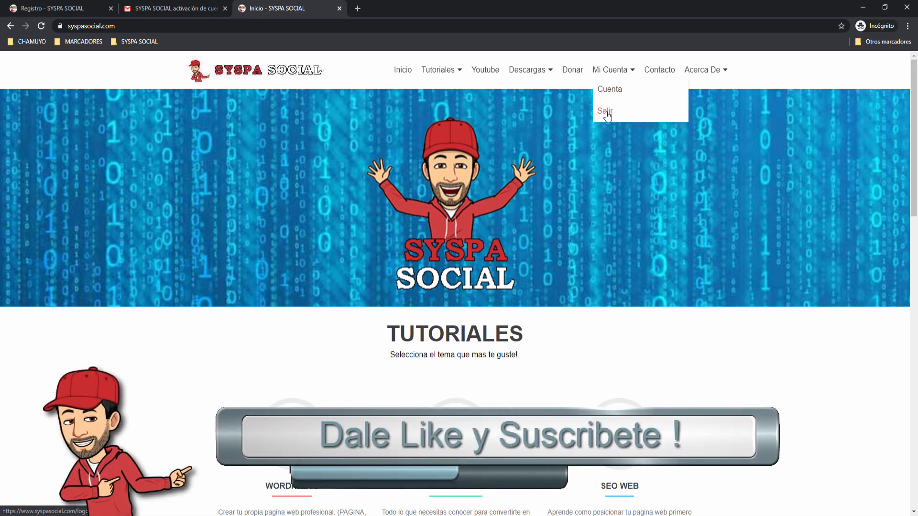
pyautogui.click(607, 113)
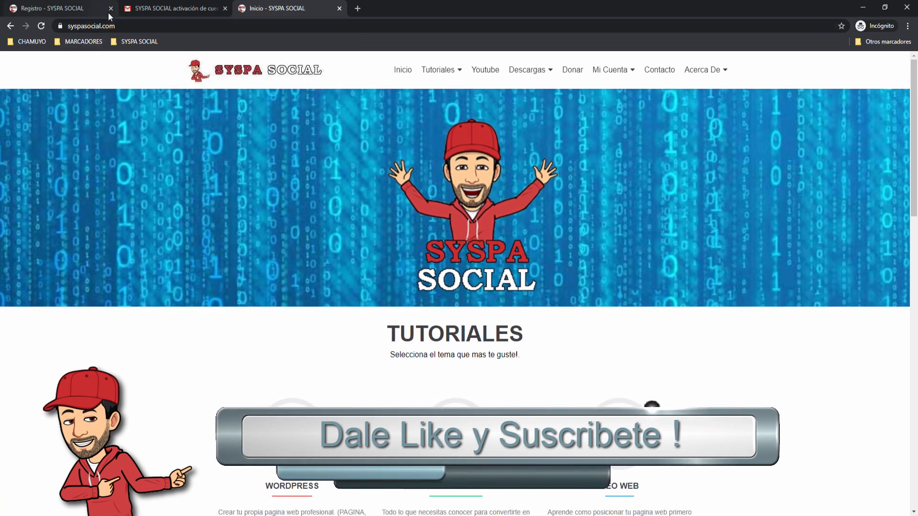
pyautogui.click(111, 9)
pyautogui.moveTo(621, 69)
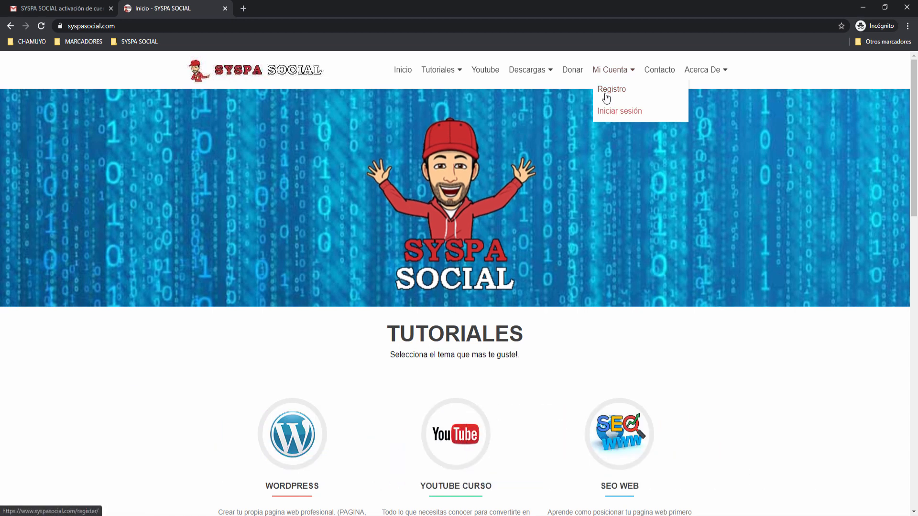
# Log in through Mi Cuenta > Iniciar sesión with the new account's e-mail and password.
pyautogui.click(610, 115)
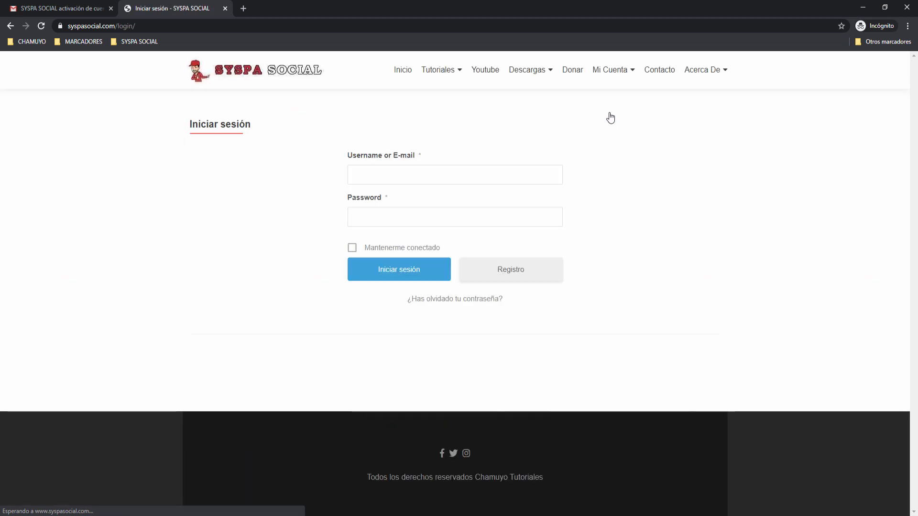
pyautogui.click(373, 175)
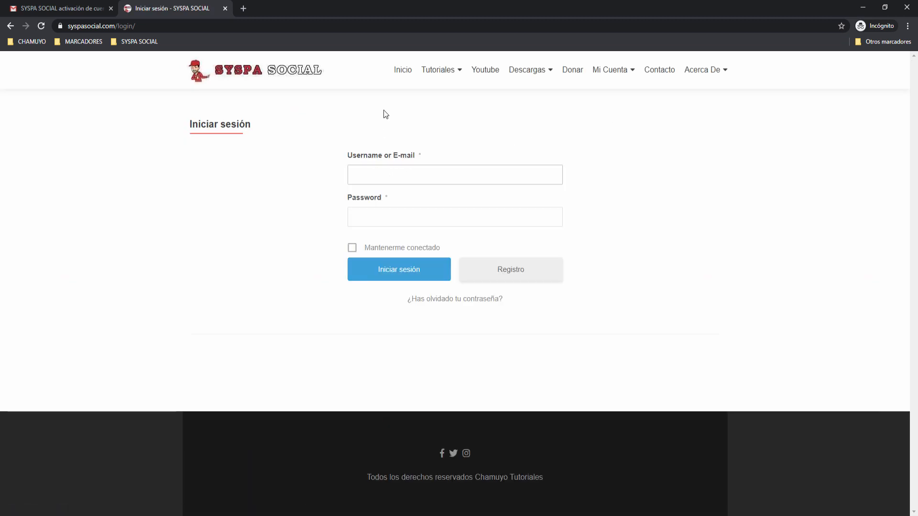
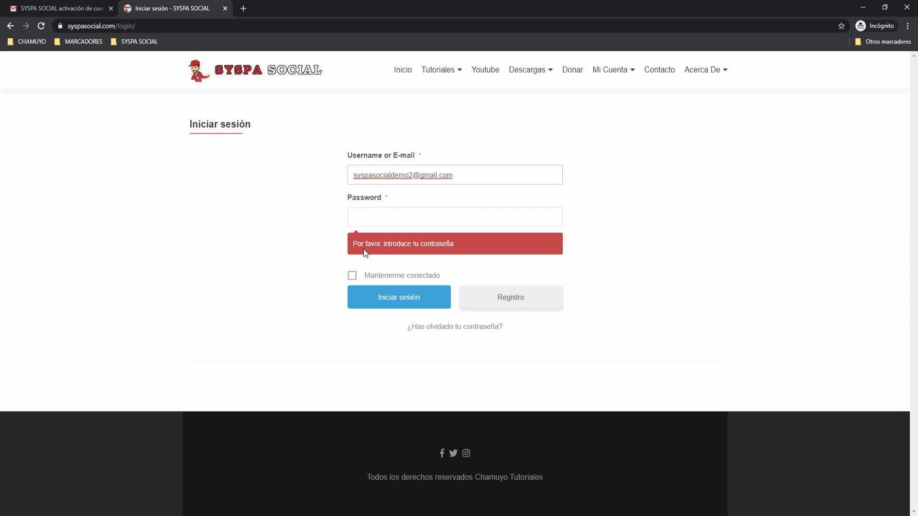
pyautogui.click(370, 218)
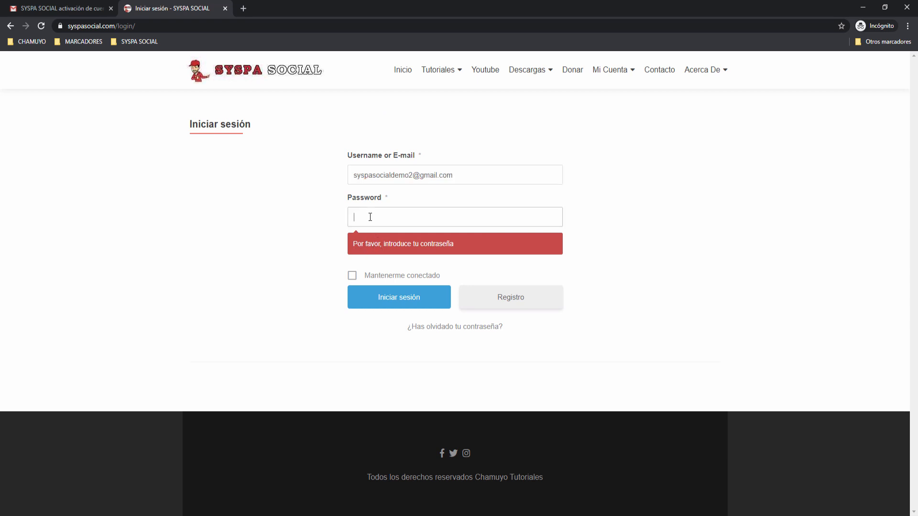
pyautogui.write('*********')
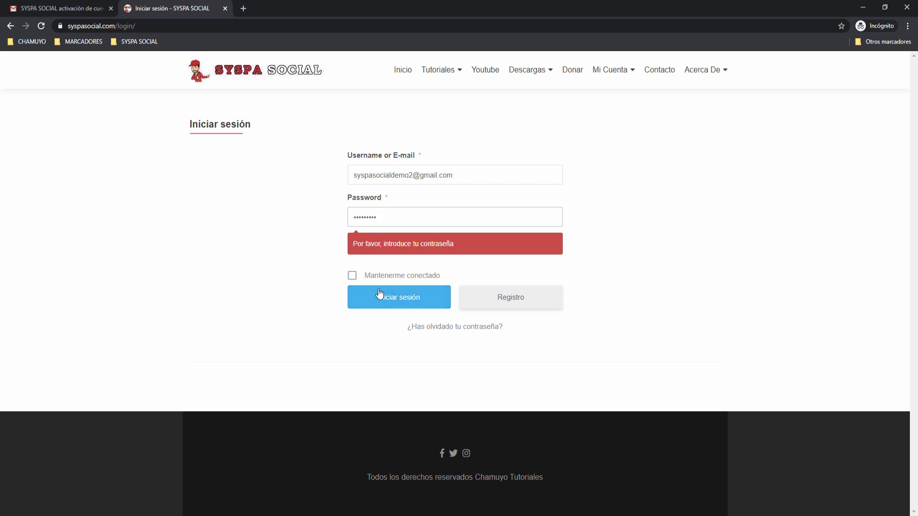
pyautogui.click(406, 304)
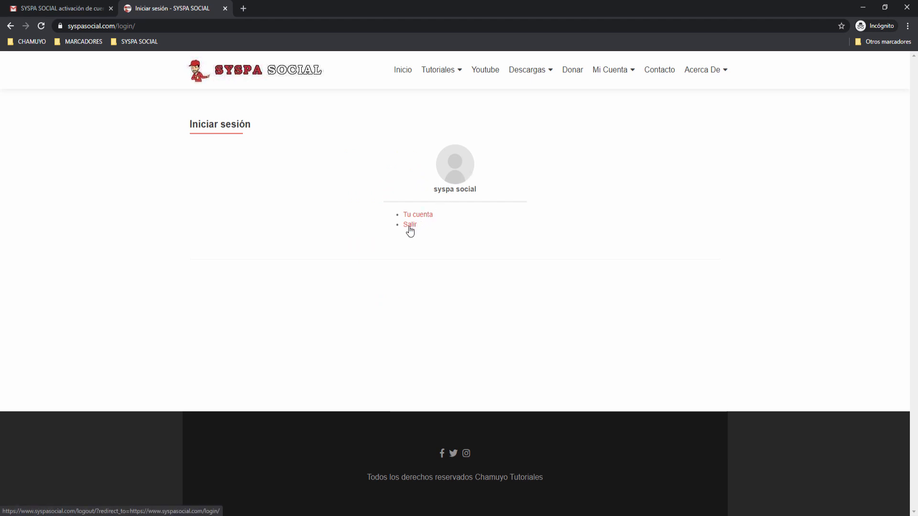
pyautogui.moveTo(620, 72)
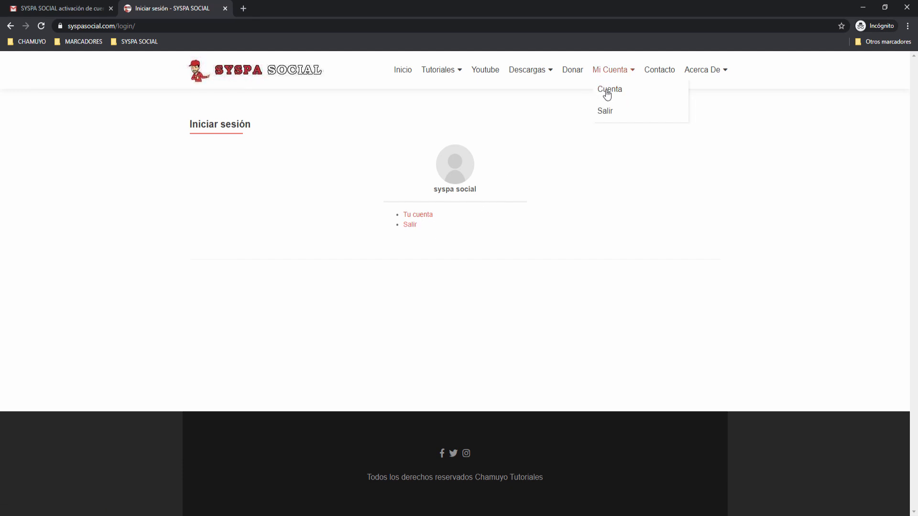
# On the Cuenta page, append 2 to Nombre and save, confirming with the account password.
pyautogui.click(608, 91)
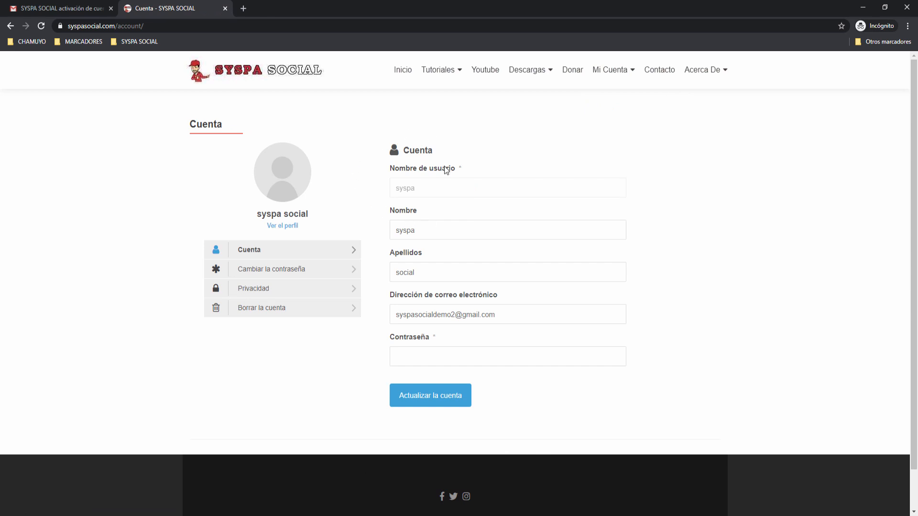
pyautogui.click(423, 232)
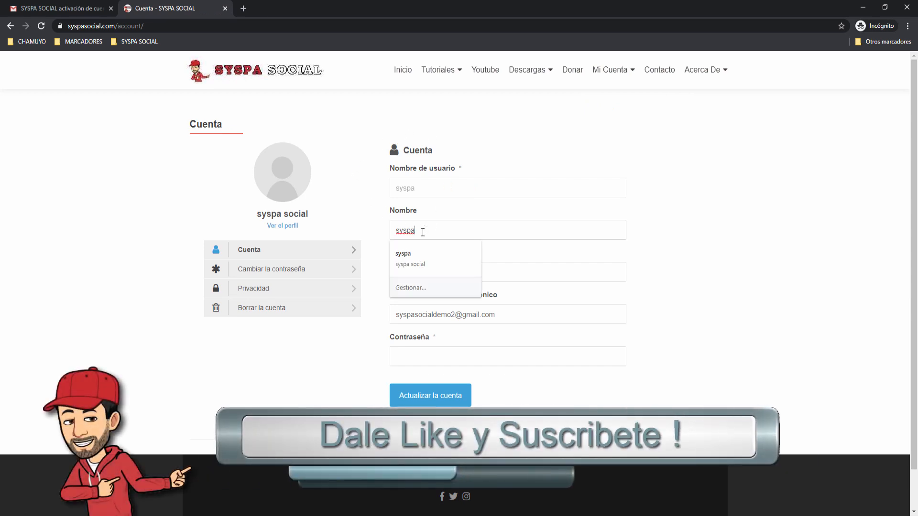
pyautogui.write('2')
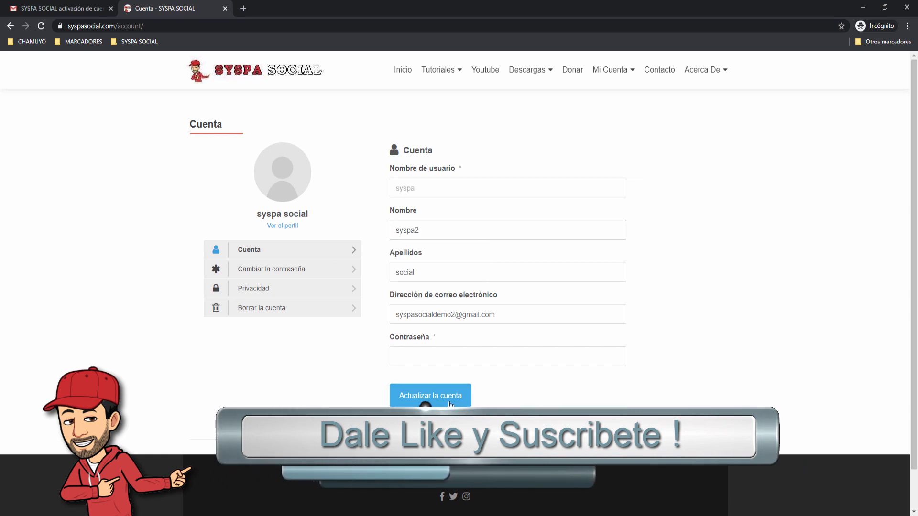
pyautogui.click(436, 398)
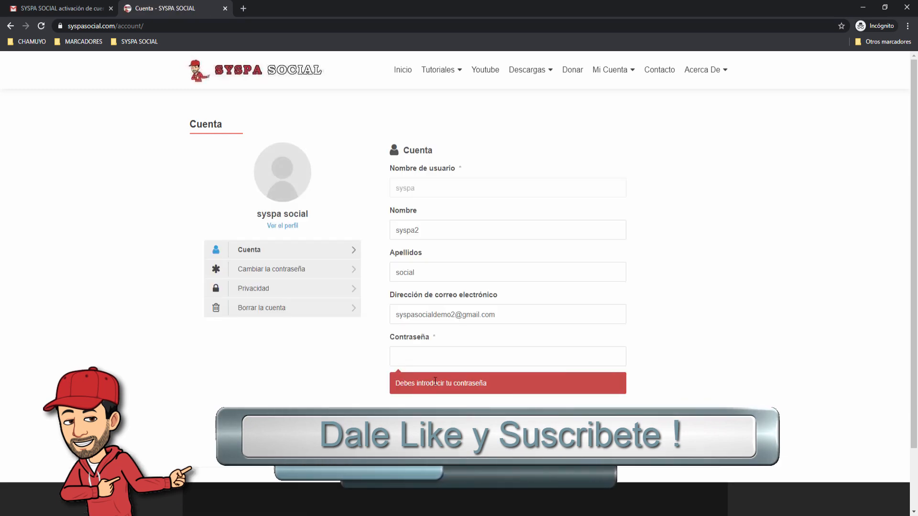
pyautogui.click(467, 355)
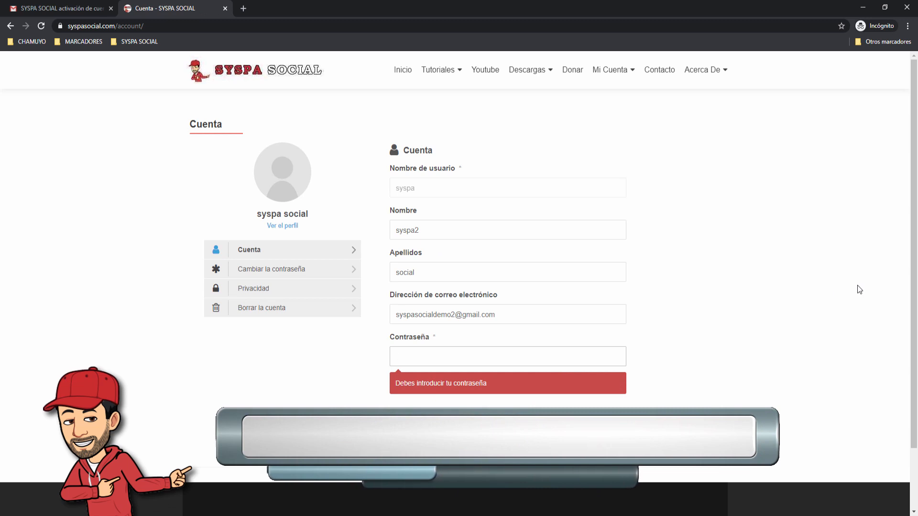
pyautogui.write('•')
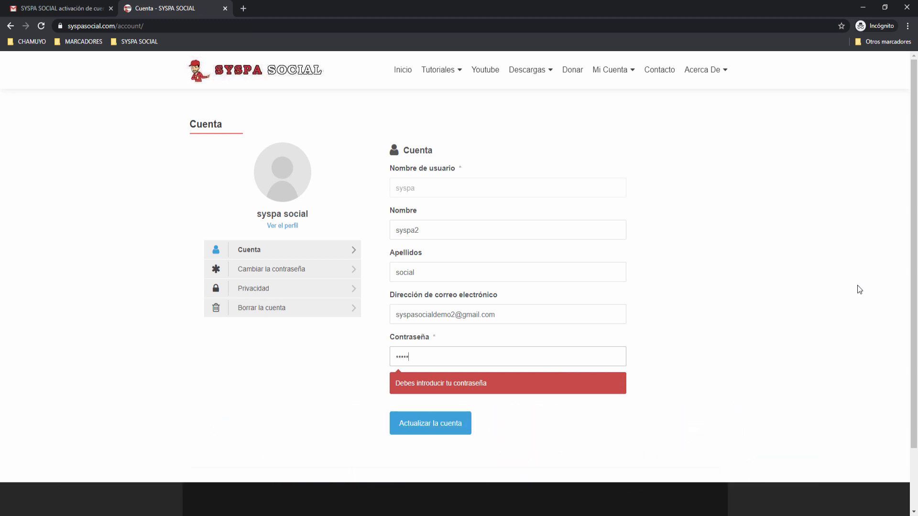
pyautogui.click(428, 430)
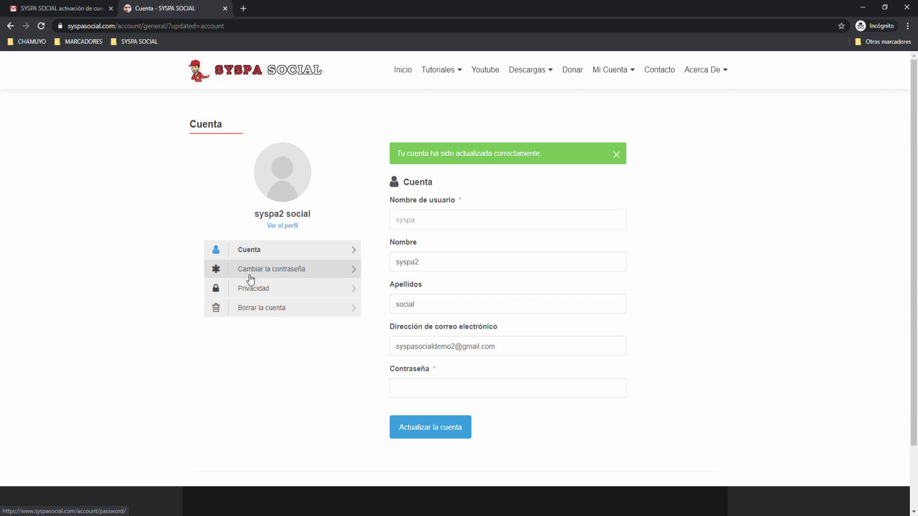
# View the Cambiar la contraseña, Privacidad and Borrar la cuenta pages, then return home via the logo.
pyautogui.click(351, 276)
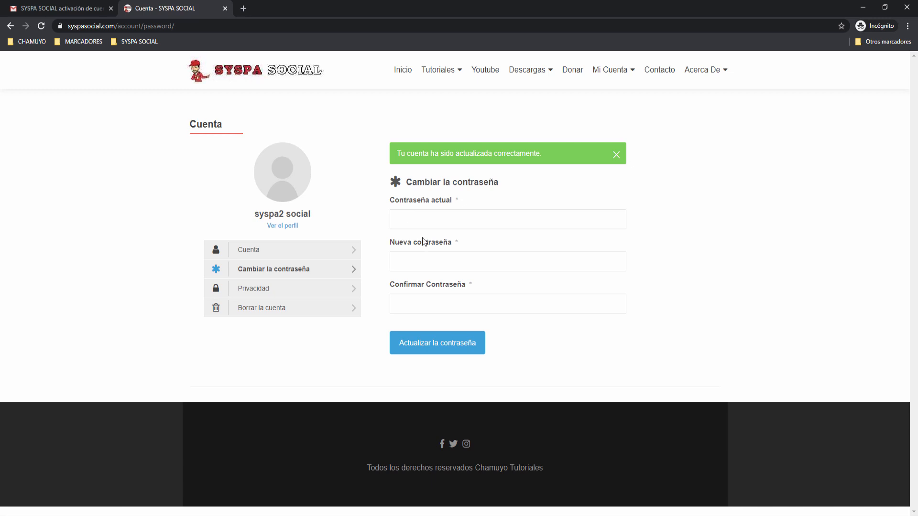
pyautogui.click(353, 293)
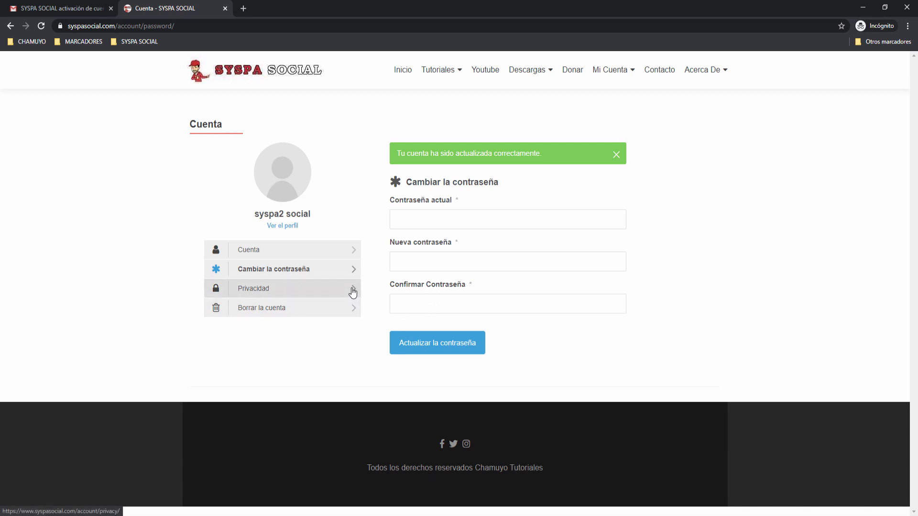
pyautogui.click(268, 316)
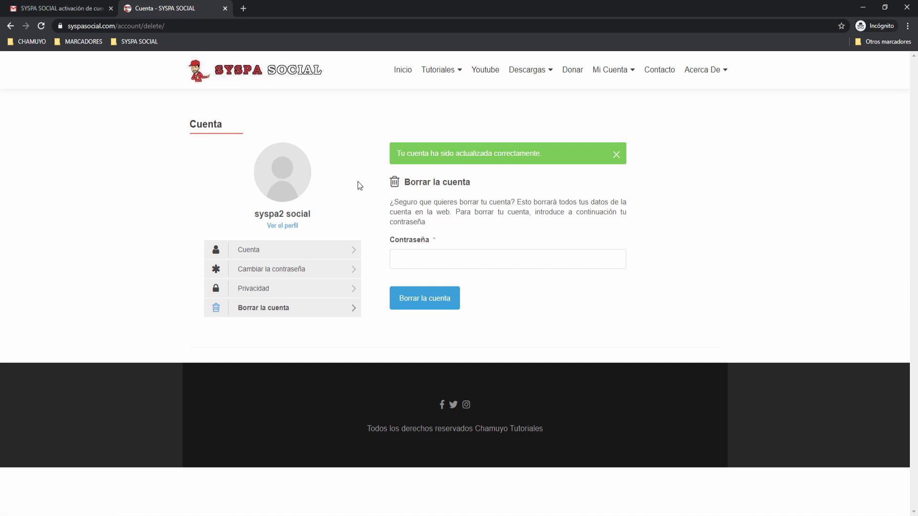
pyautogui.click(311, 84)
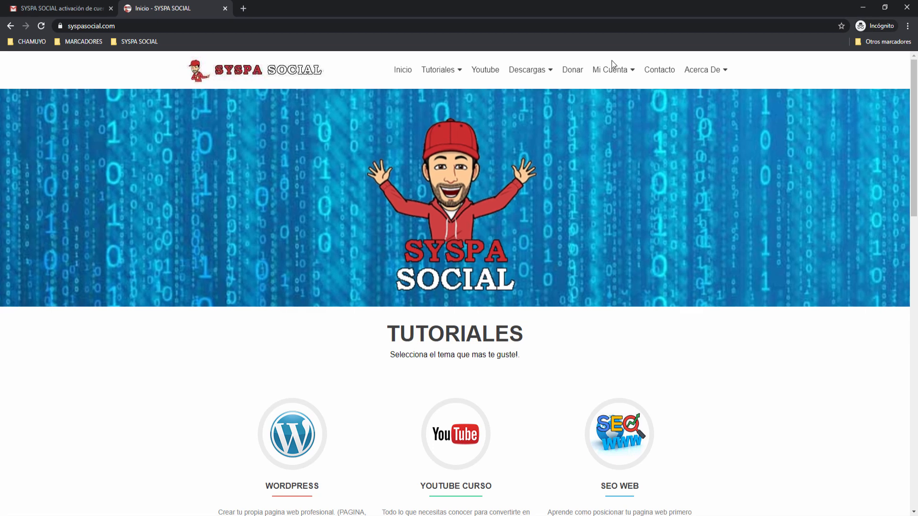
# Close the Gmail tab and switch back to the 'Menús ‹ SYSPA SOCIAL' browser window.
pyautogui.moveTo(611, 70)
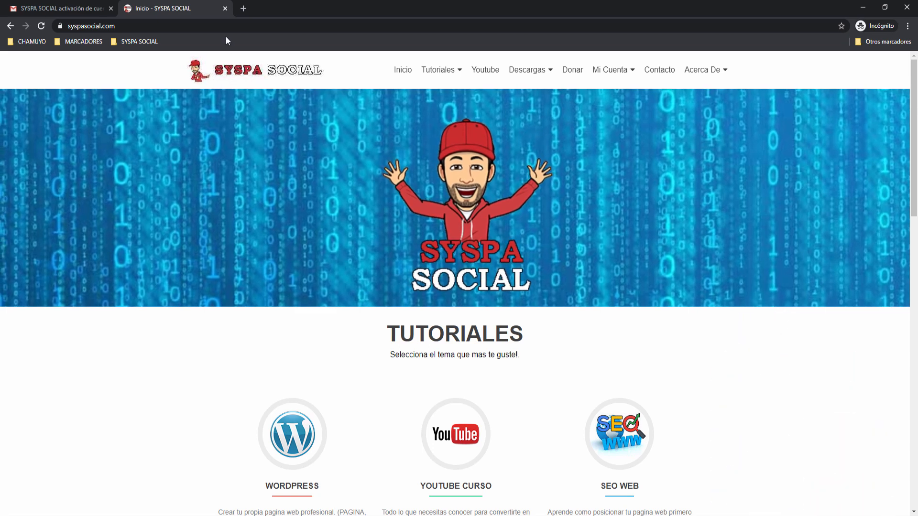
pyautogui.click(111, 8)
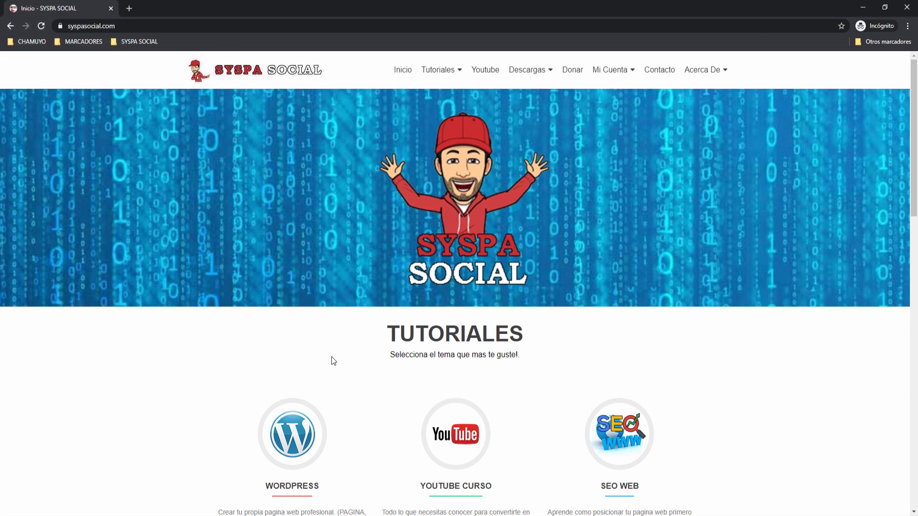
pyautogui.moveTo(246, 513)
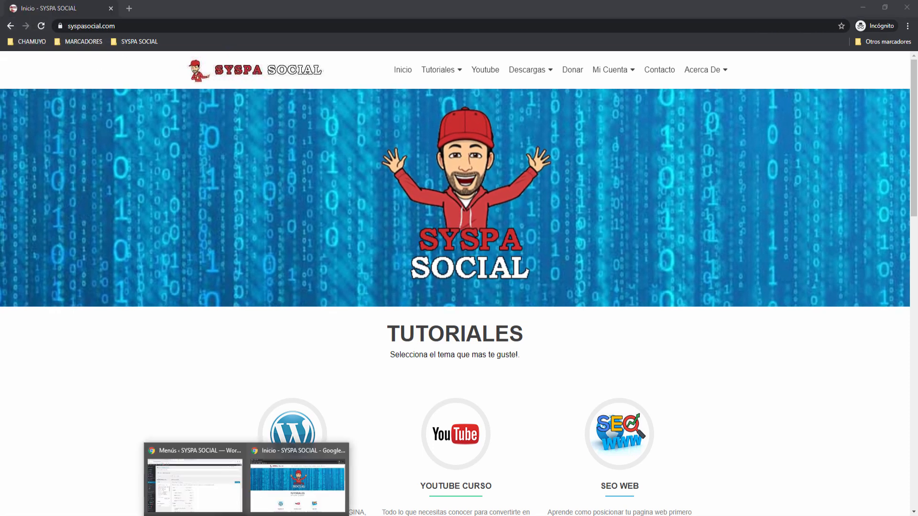
pyautogui.click(227, 499)
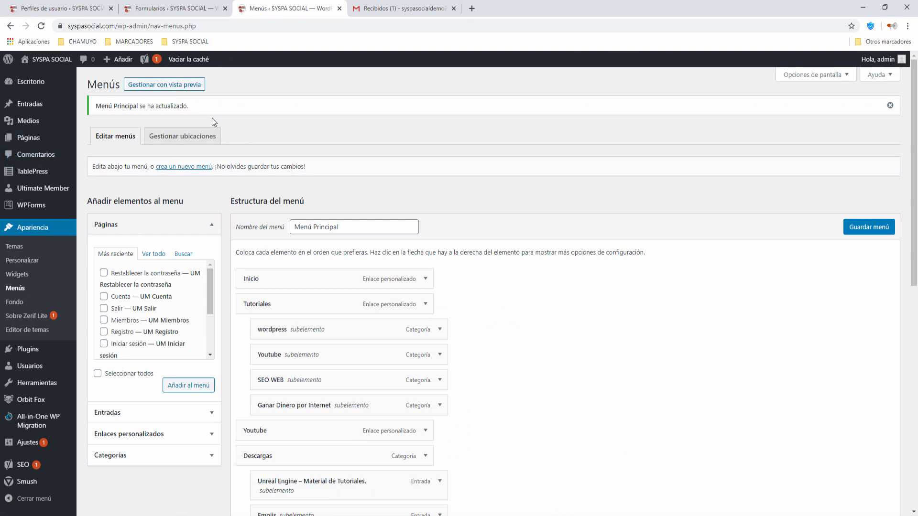
# Close the Formularios and user-profile tabs, then open Entradas > Añadir nueva in a new tab.
pyautogui.click(225, 9)
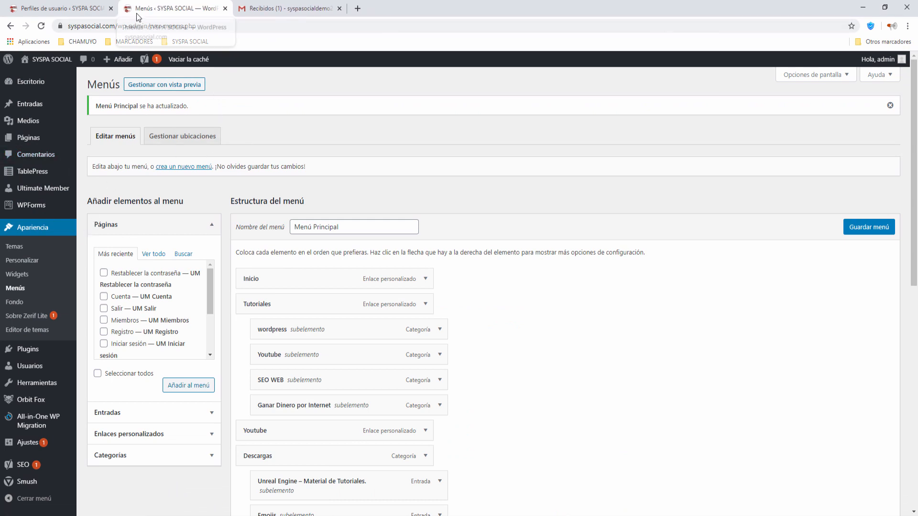
pyautogui.click(110, 9)
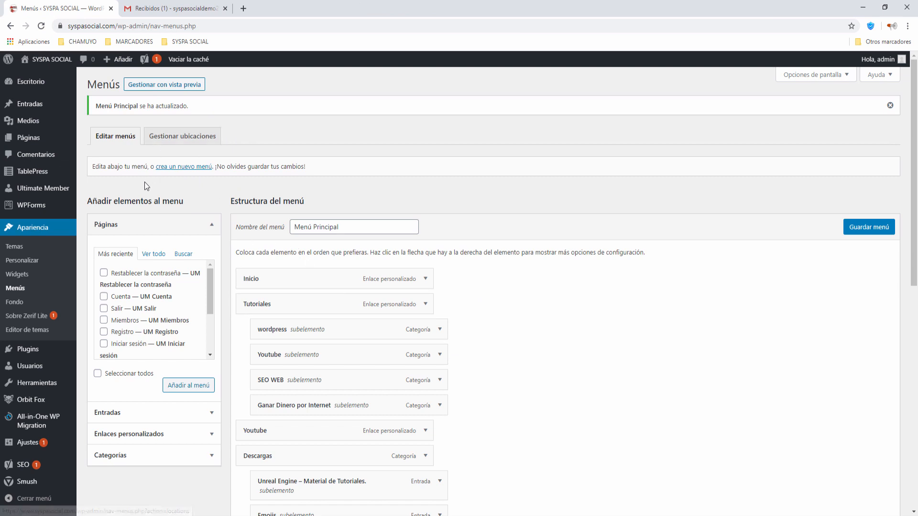
pyautogui.moveTo(33, 102)
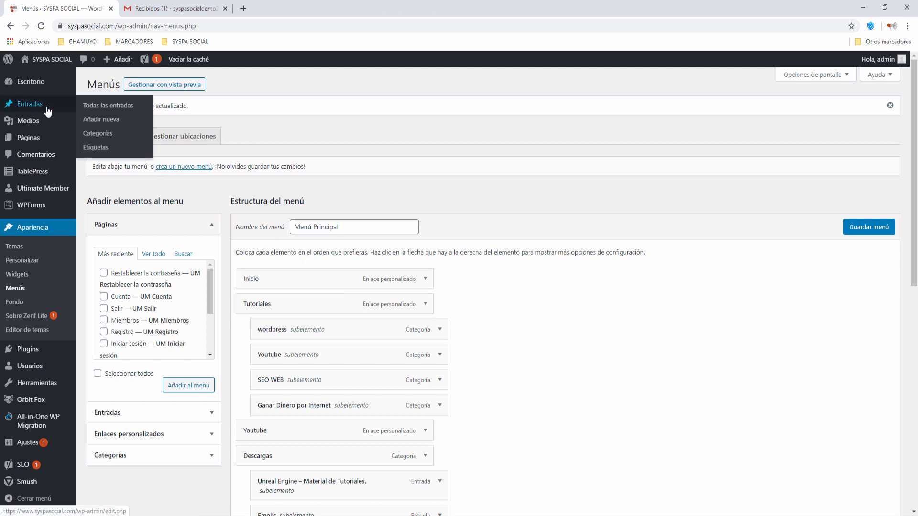
pyautogui.rightClick(101, 122)
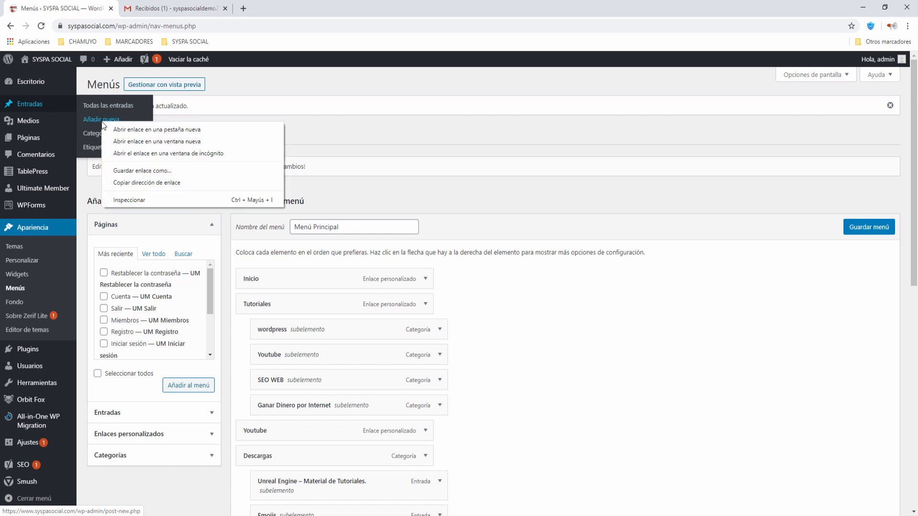
pyautogui.click(115, 130)
pyautogui.click(151, 7)
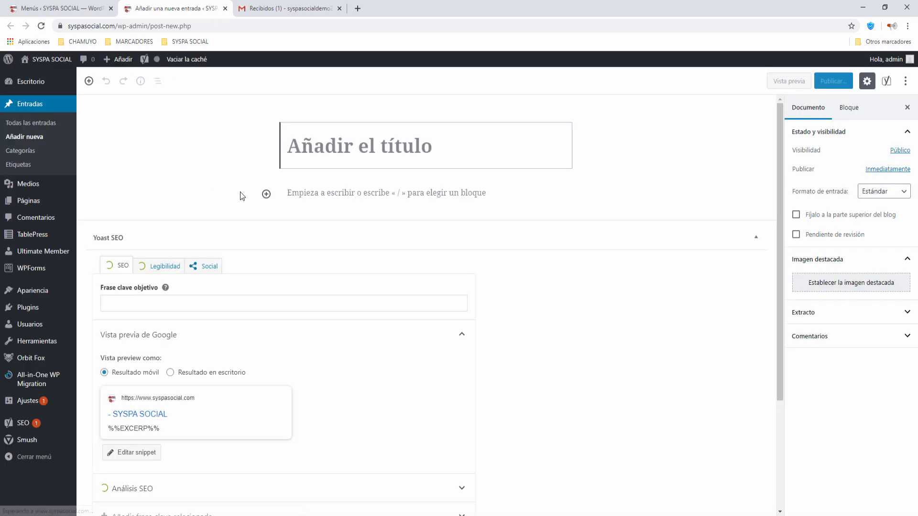
# Enter the title 'Entrada Registrados' and the body paragraph 'Entrada registrados'.
pyautogui.write('Entrada')
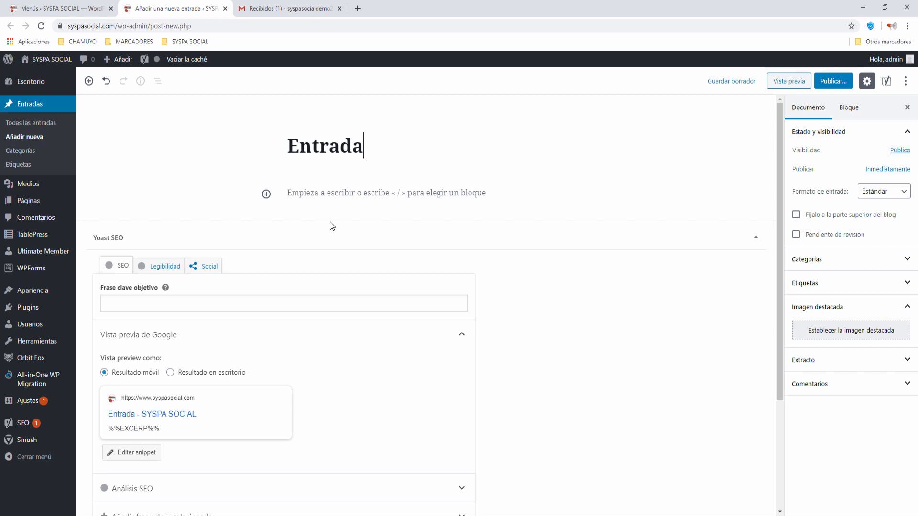
pyautogui.write(' Registrados')
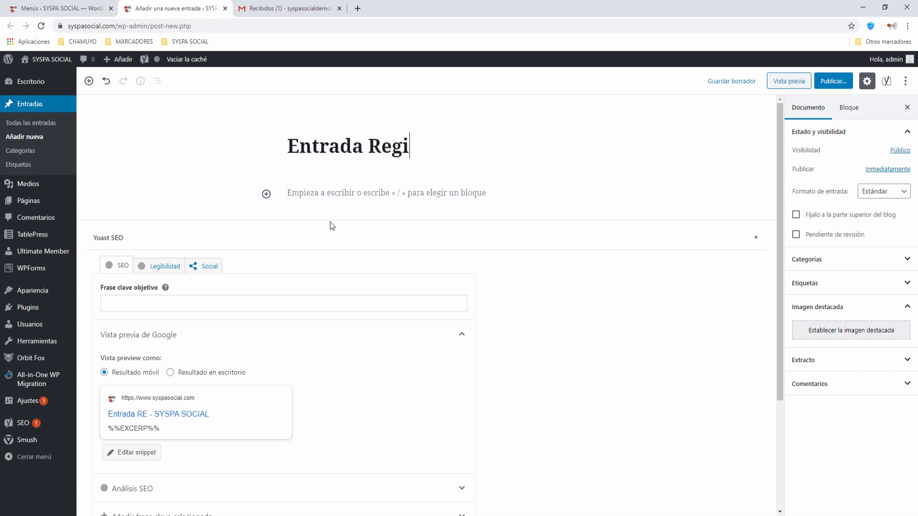
pyautogui.click(317, 194)
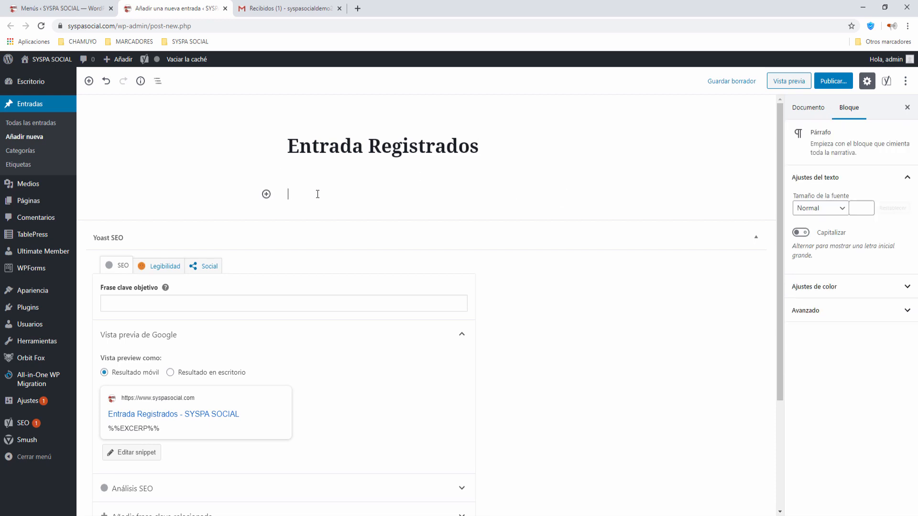
pyautogui.write('Entrada registrados')
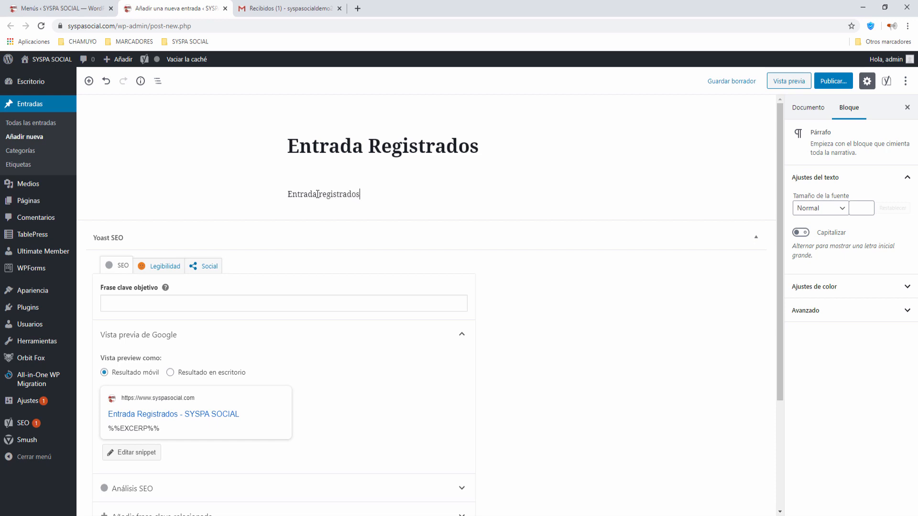
pyautogui.scroll(-2, 394, 303)
pyautogui.scroll(-2, 394, 302)
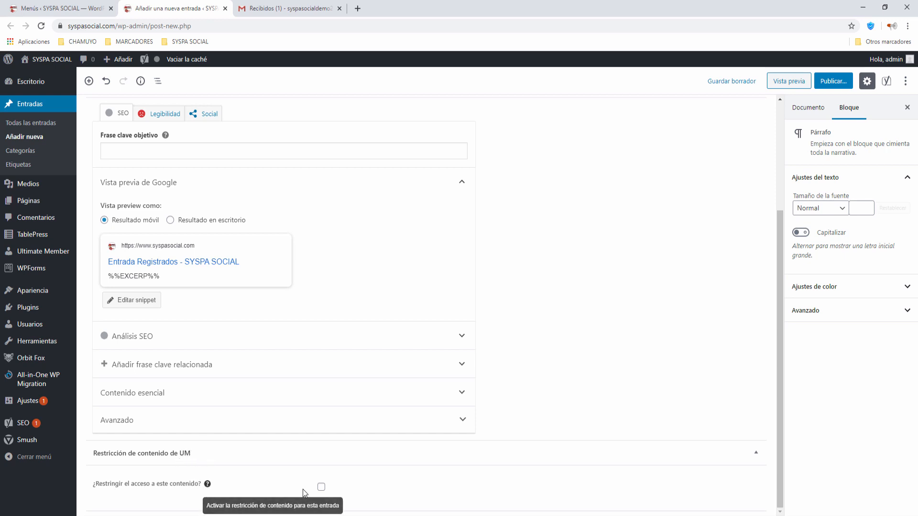
# Tick 'Restringir el acceso', choose 'Usuarios conectados' and limit access to the Subscriber role.
pyautogui.click(320, 488)
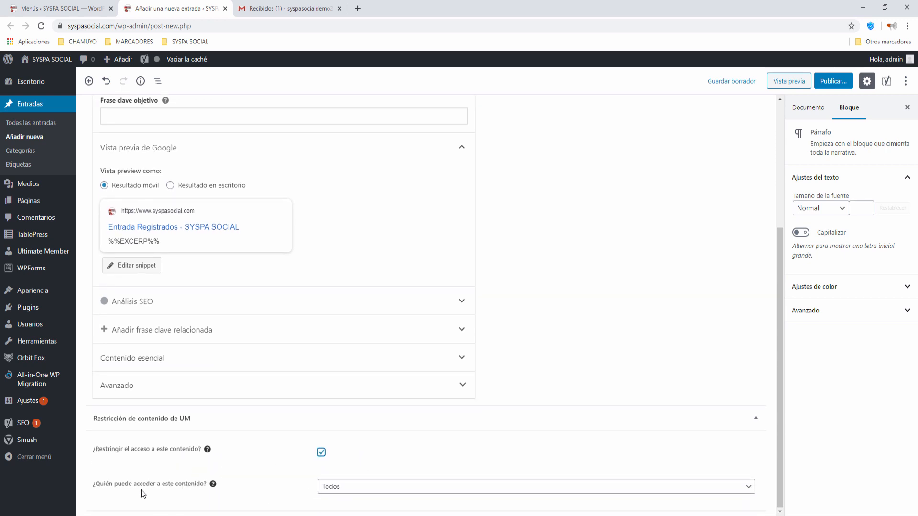
pyautogui.click(381, 493)
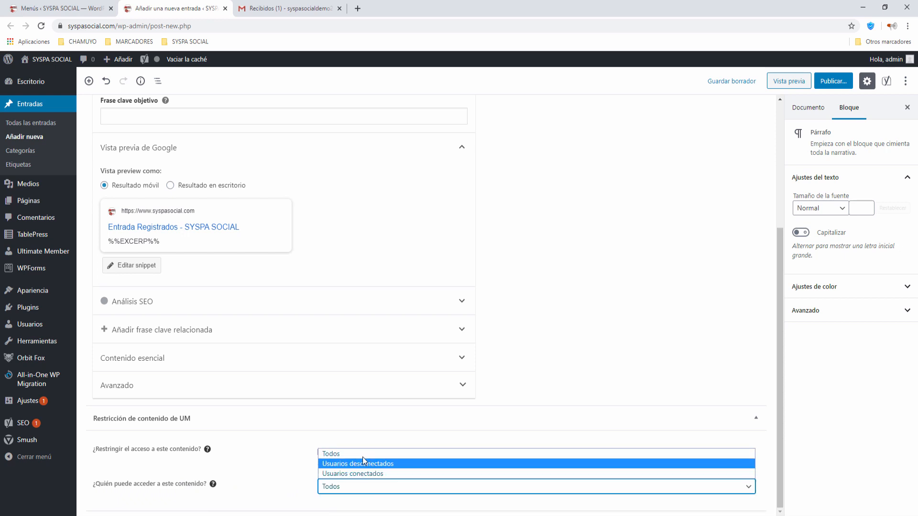
pyautogui.click(342, 477)
pyautogui.scroll(-3, 343, 477)
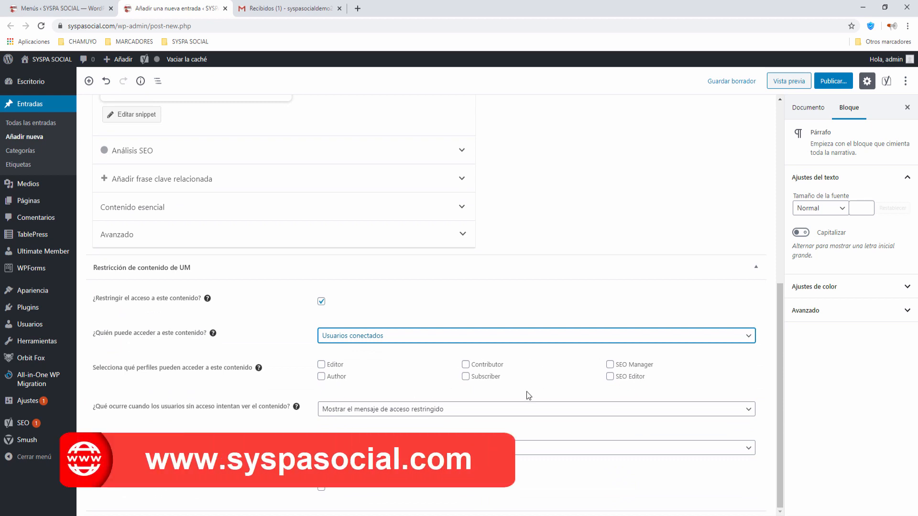
pyautogui.click(465, 377)
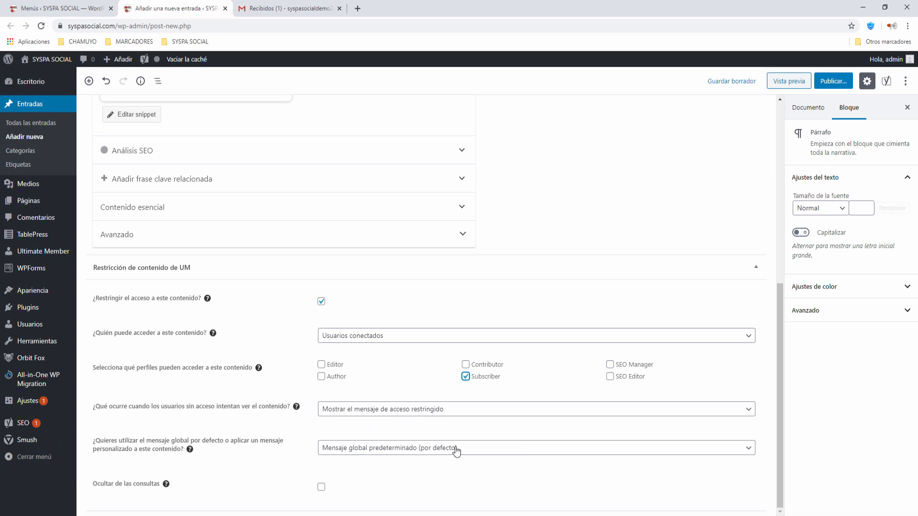
pyautogui.scroll(7, 456, 449)
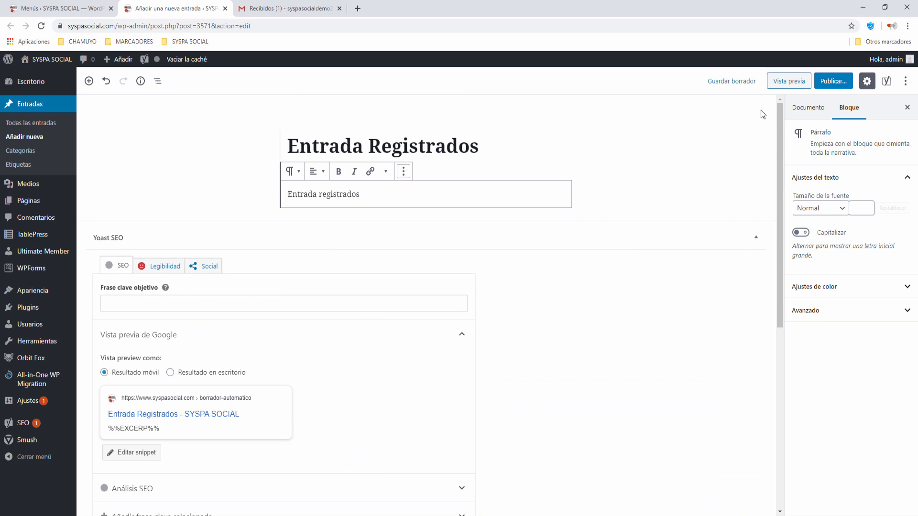
# Publish the 'Entrada Registrados' post, confirming it in the pre-publish panel.
pyautogui.click(834, 81)
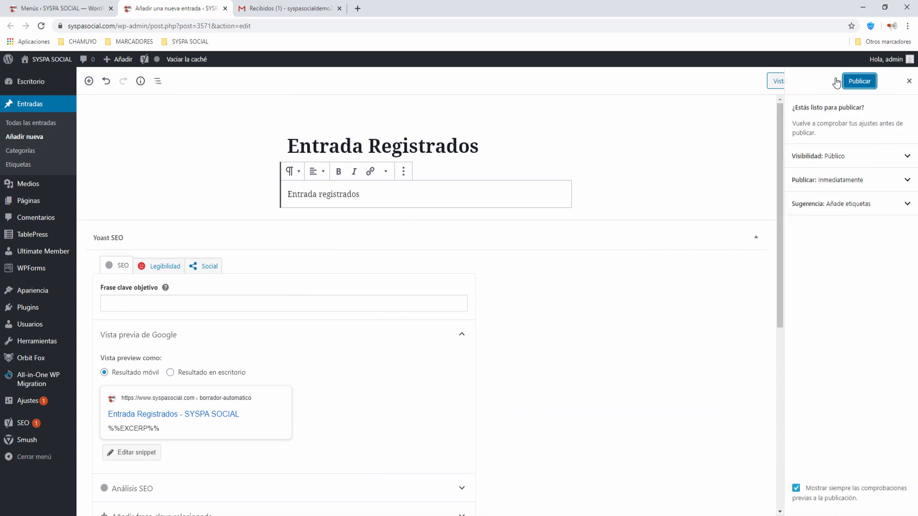
pyautogui.click(868, 83)
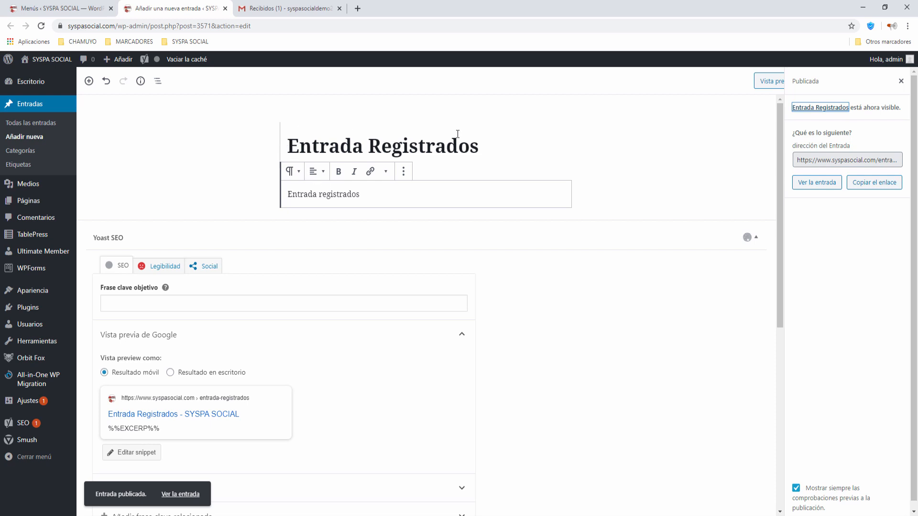
pyautogui.moveTo(31, 202)
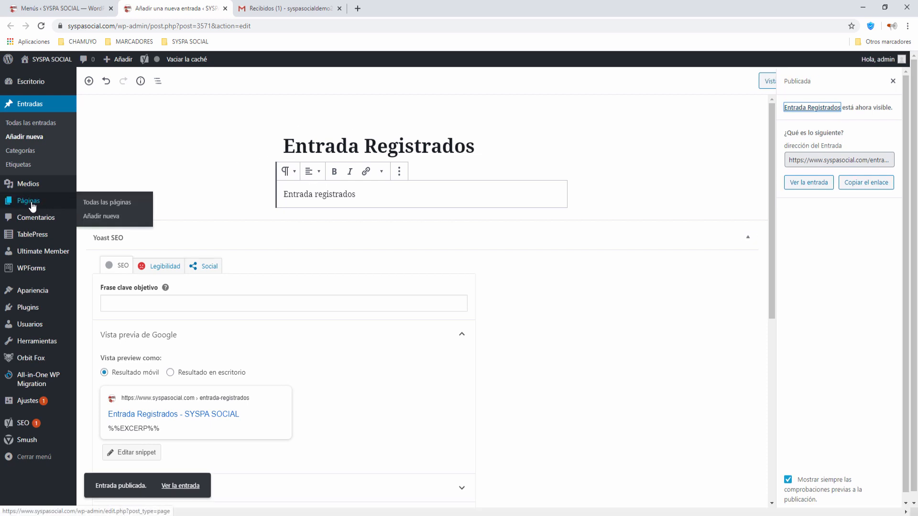
# Start a new page titled 'Pagina Restringida'.
pyautogui.click(91, 216)
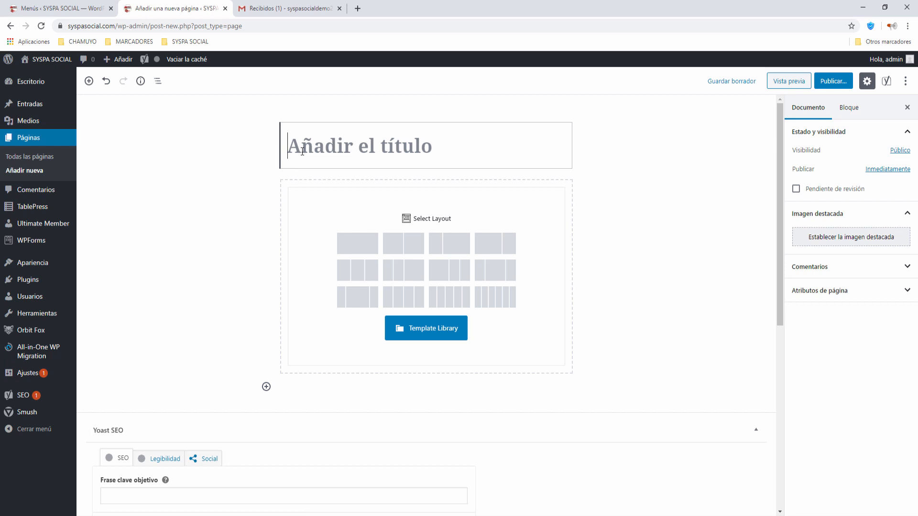
pyautogui.write('Pa')
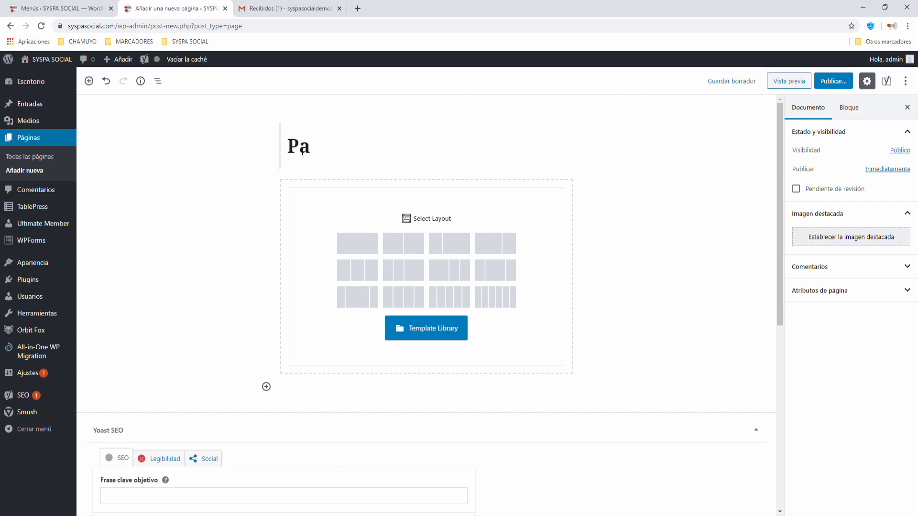
pyautogui.write('gina REs')
pyautogui.press('BackSpace')
pyautogui.press('BackSpace')
pyautogui.write('e')
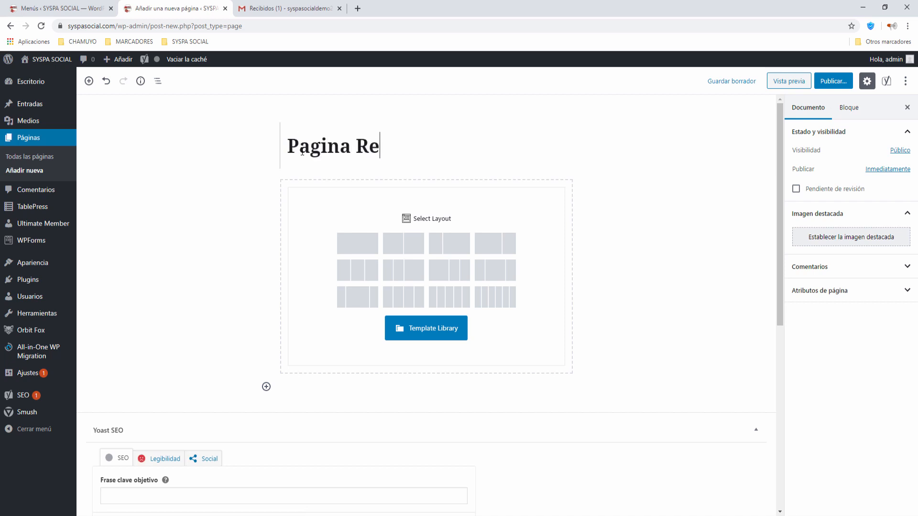
pyautogui.write('stringida')
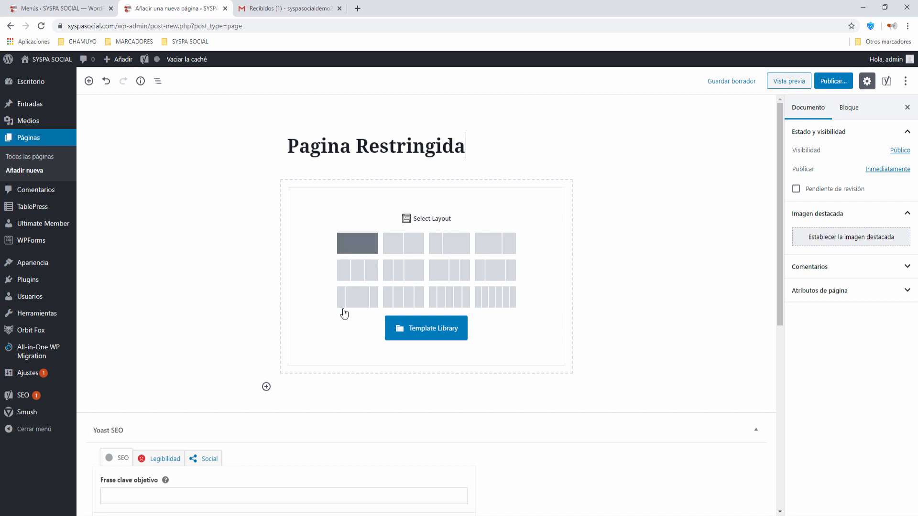
# Add a paragraph reading 'Pagina restringida' and delete the empty Section block.
pyautogui.click(266, 386)
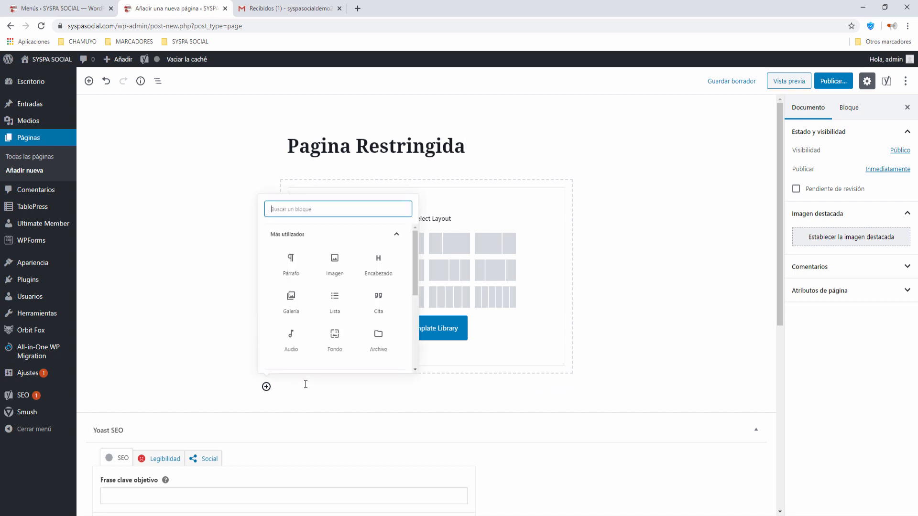
pyautogui.click(303, 260)
pyautogui.write('Pagina')
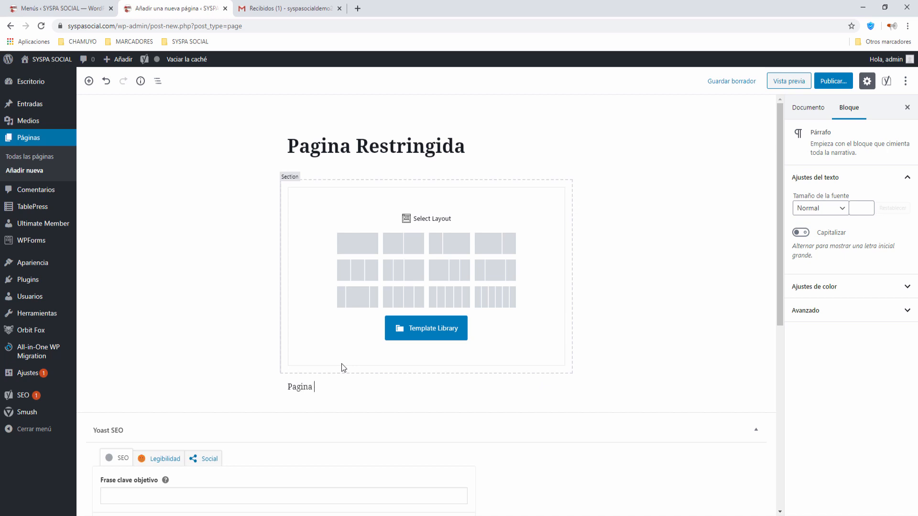
pyautogui.write(' restringida')
pyautogui.click(302, 178)
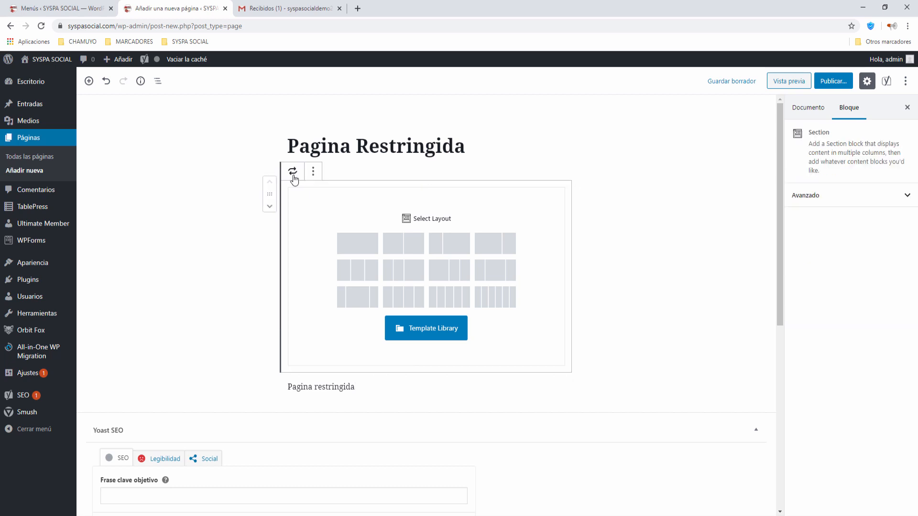
pyautogui.click(313, 171)
pyautogui.click(340, 318)
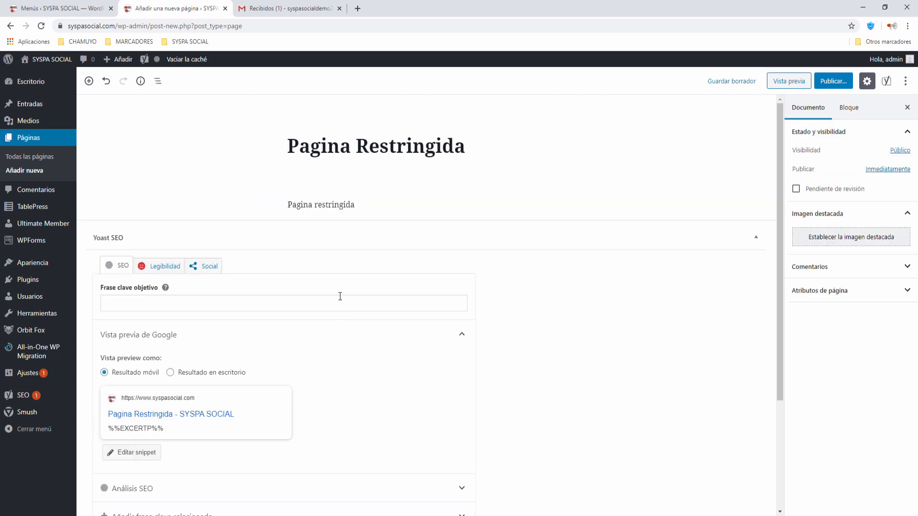
# Restrict page access to logged-in users with the Subscriber role.
pyautogui.scroll(-1, 440, 355)
pyautogui.scroll(-2, 440, 354)
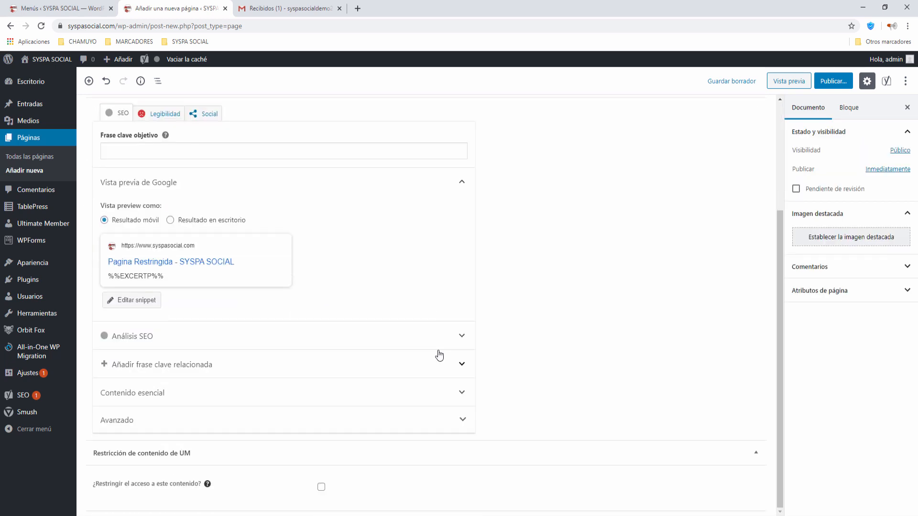
pyautogui.click(320, 488)
pyautogui.scroll(-1, 335, 476)
pyautogui.click(339, 485)
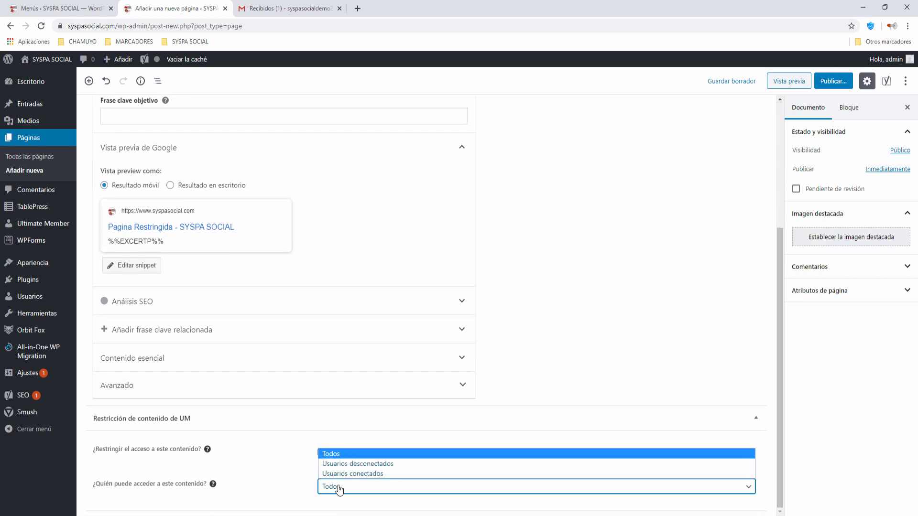
pyautogui.click(343, 475)
pyautogui.scroll(-3, 343, 463)
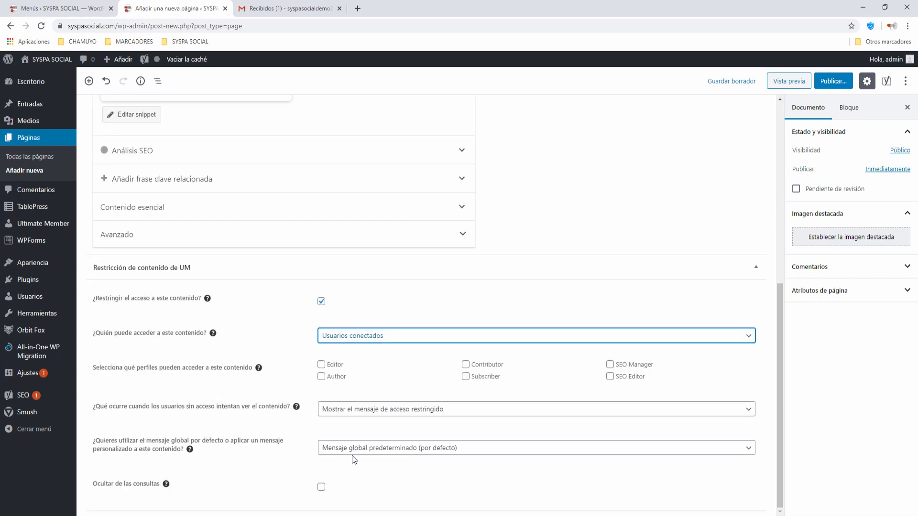
pyautogui.click(466, 377)
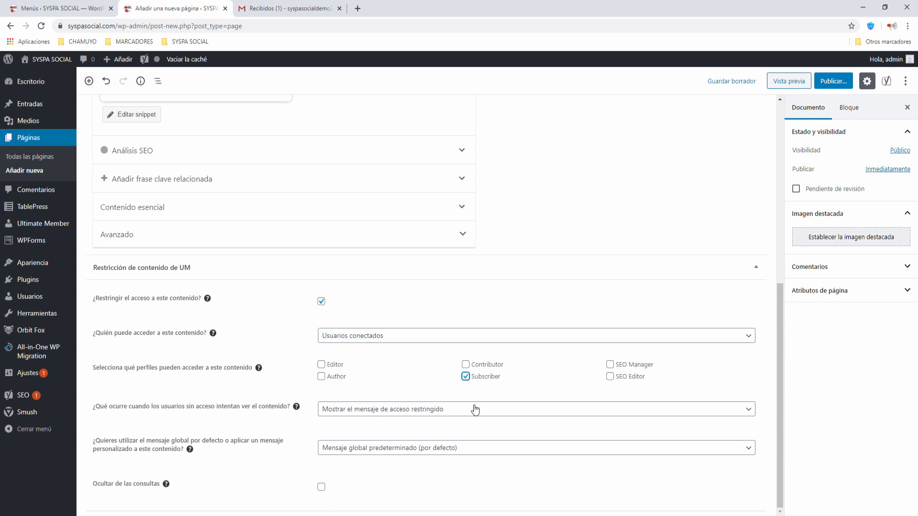
pyautogui.scroll(7, 474, 410)
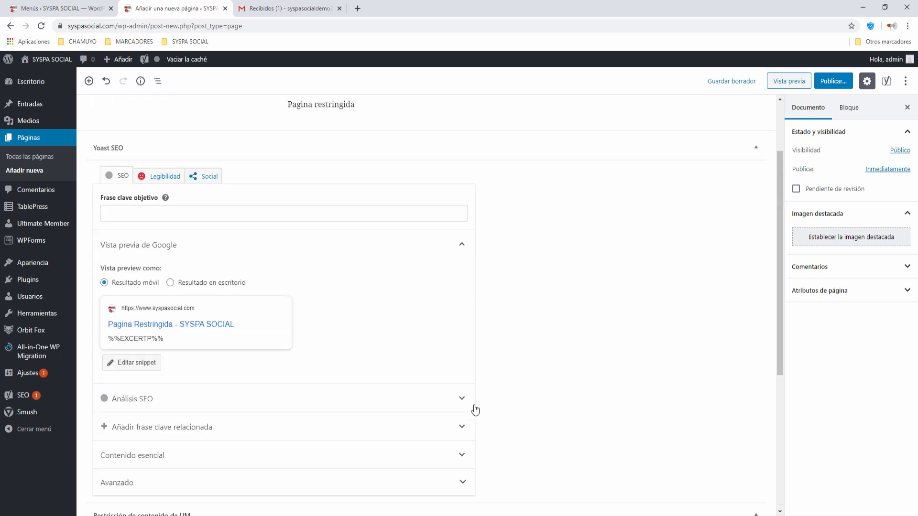
# Publish 'Pagina Restringida' and close its editor tab to return to Menús.
pyautogui.click(824, 81)
pyautogui.click(857, 80)
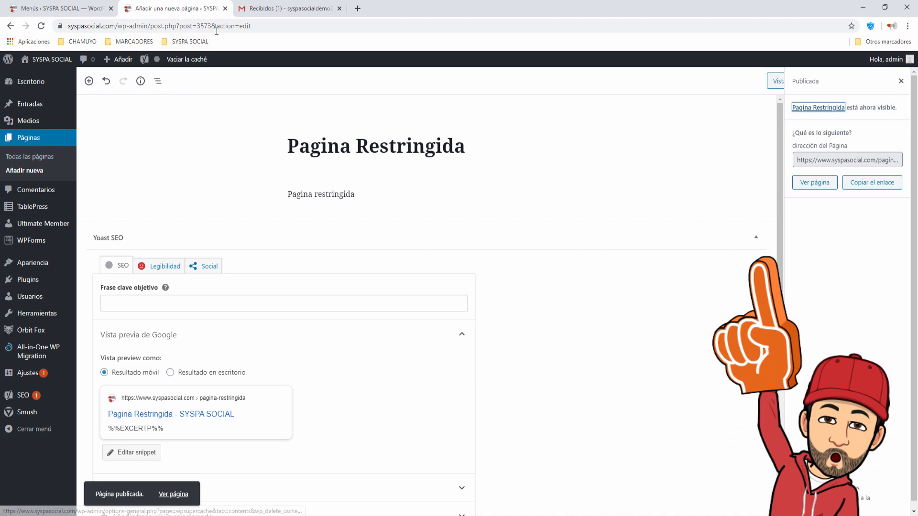
pyautogui.click(225, 8)
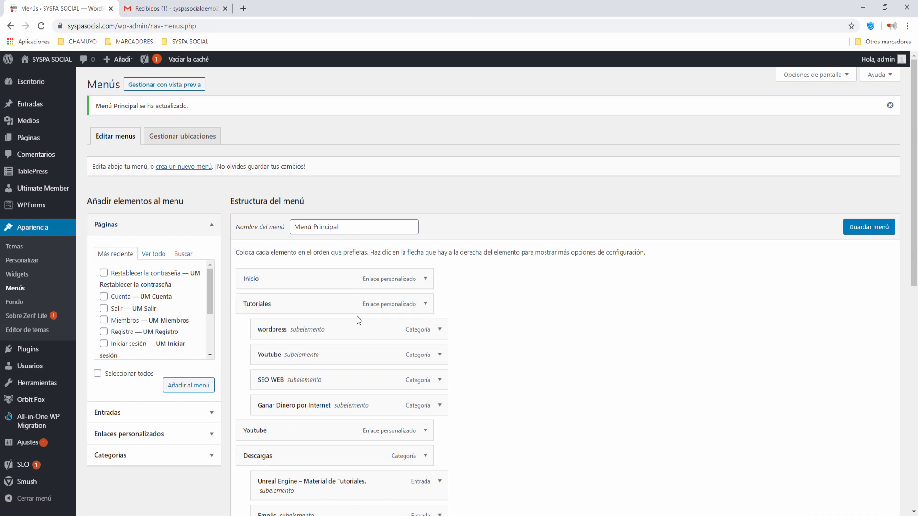
# Reload the menu editor and add the Pagina Restringida page to Menú Principal.
pyautogui.scroll(-2, 359, 320)
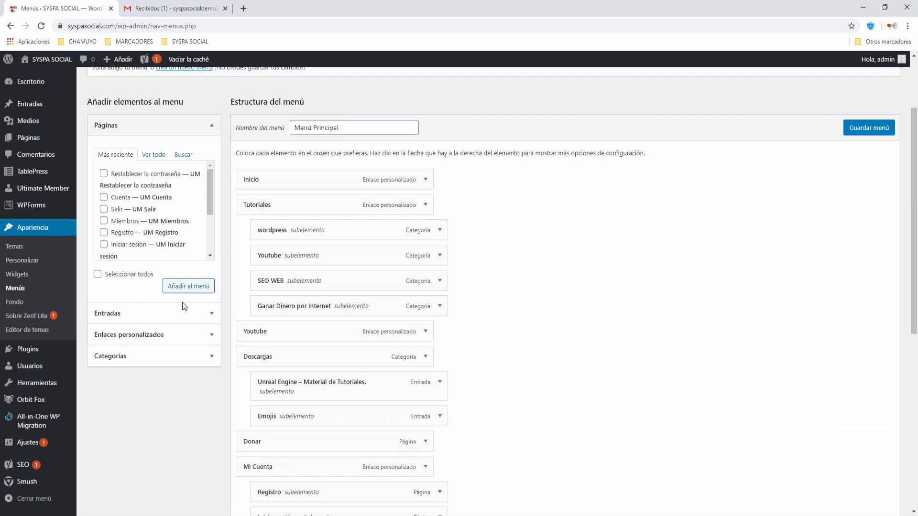
pyautogui.scroll(2, 183, 287)
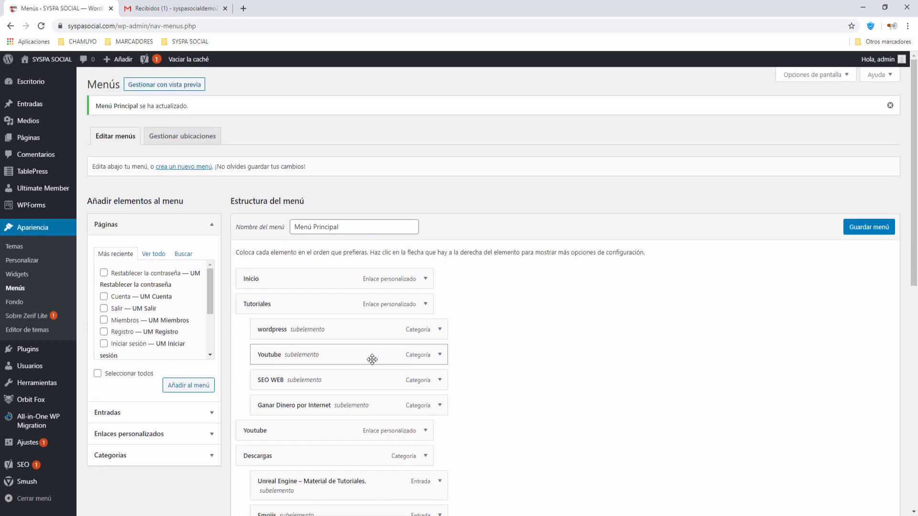
pyautogui.scroll(-1, 372, 358)
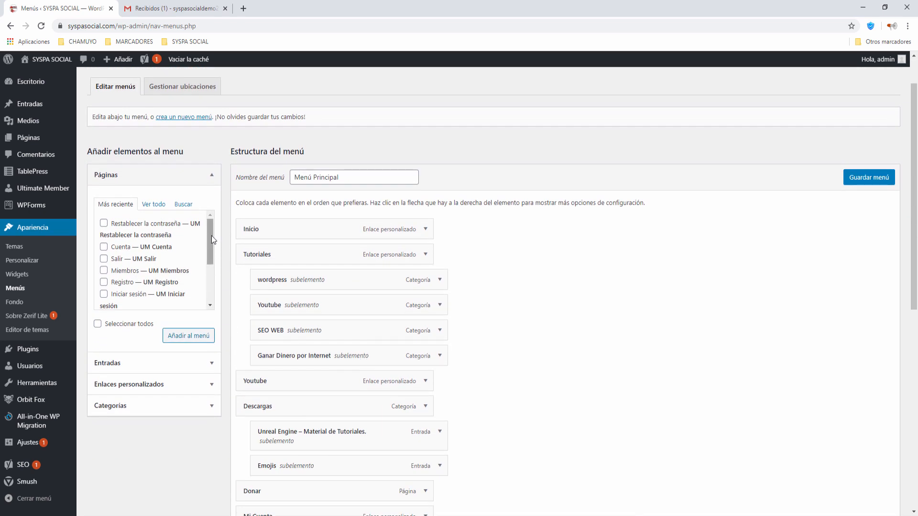
pyautogui.moveTo(212, 236); pyautogui.dragTo(206, 279)
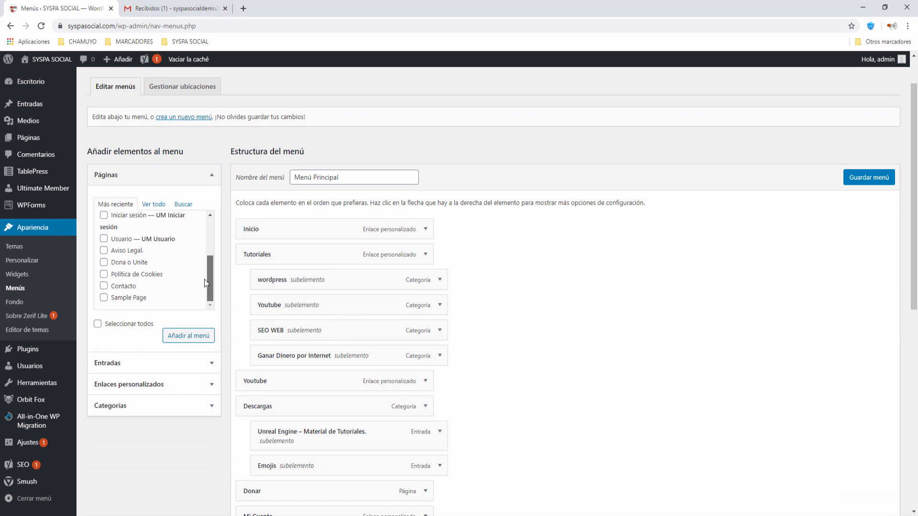
pyautogui.scroll(2, 205, 279)
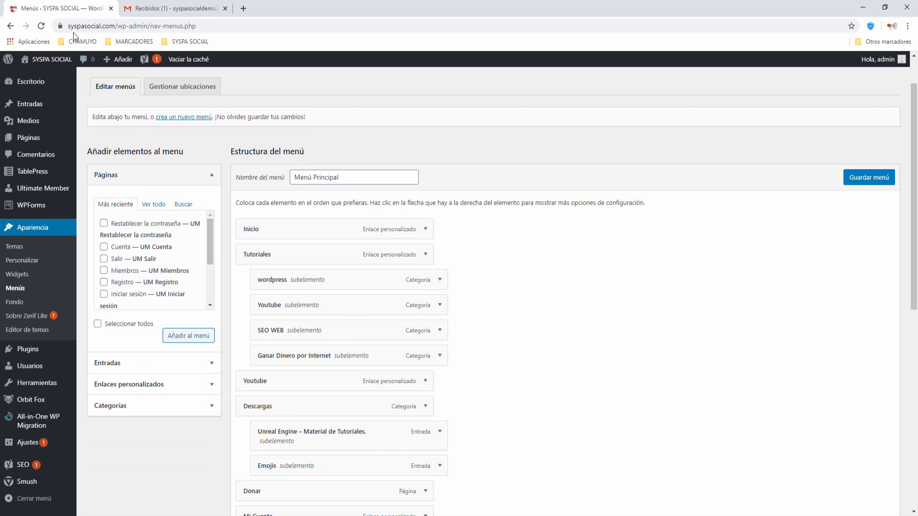
pyautogui.click(42, 26)
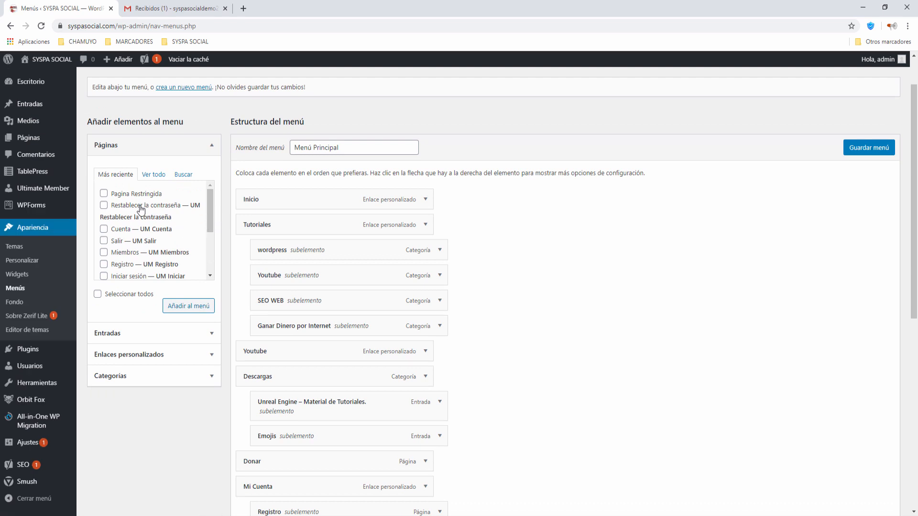
pyautogui.click(103, 194)
pyautogui.moveTo(208, 206)
pyautogui.mouseDown()
pyautogui.moveTo(210, 251)
pyautogui.moveTo(209, 200)
pyautogui.mouseUp()
pyautogui.click(183, 307)
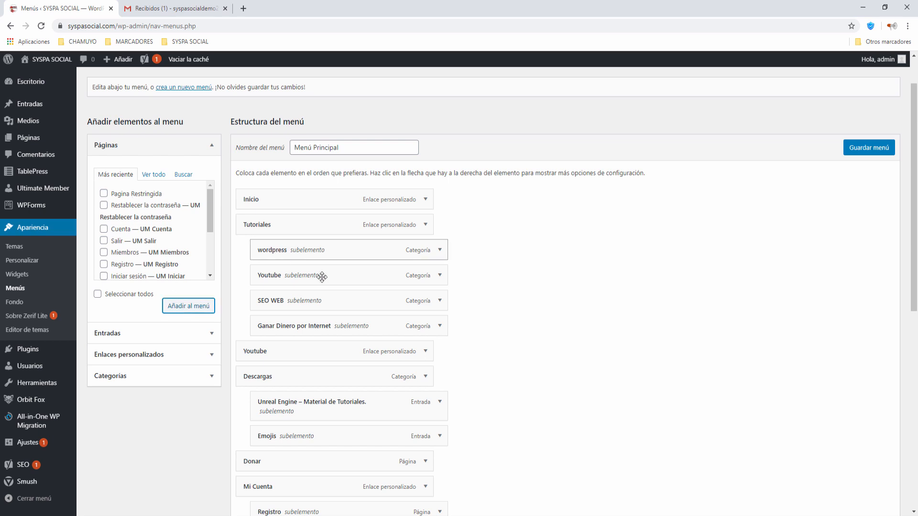
# Add the Entrada Registrados post to Menú Principal and save the menu.
pyautogui.scroll(-8, 470, 334)
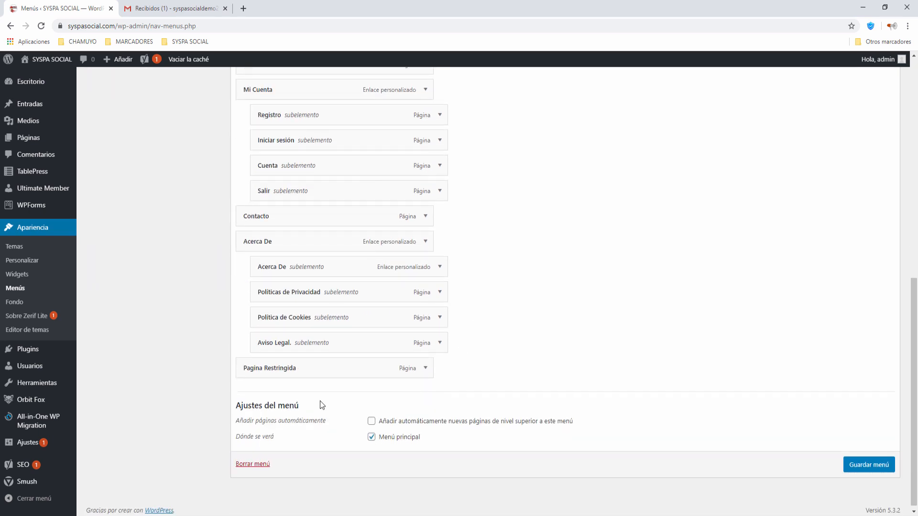
pyautogui.scroll(10, 295, 374)
pyautogui.click(146, 240)
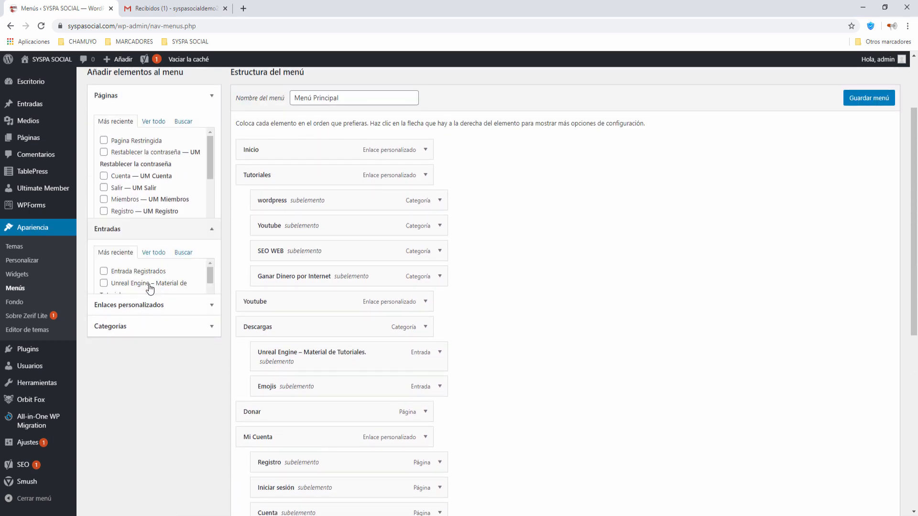
pyautogui.click(104, 165)
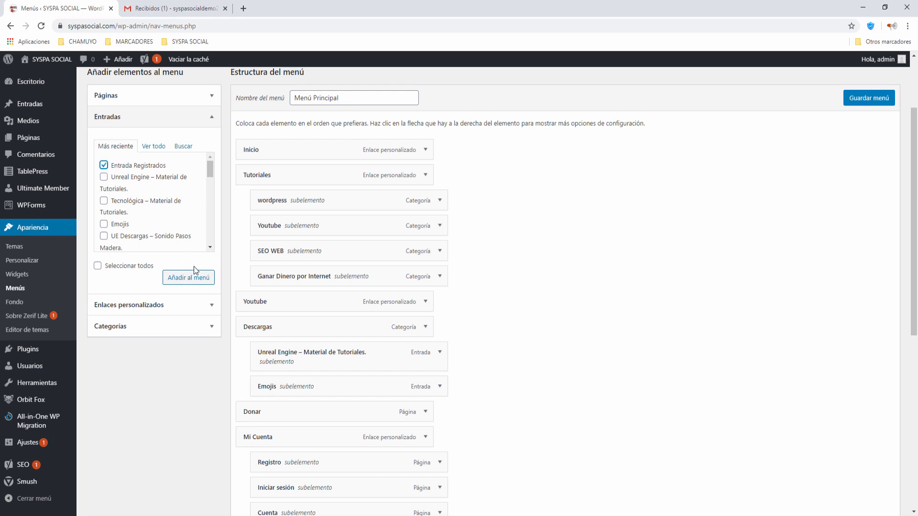
pyautogui.click(200, 280)
pyautogui.scroll(-8, 503, 322)
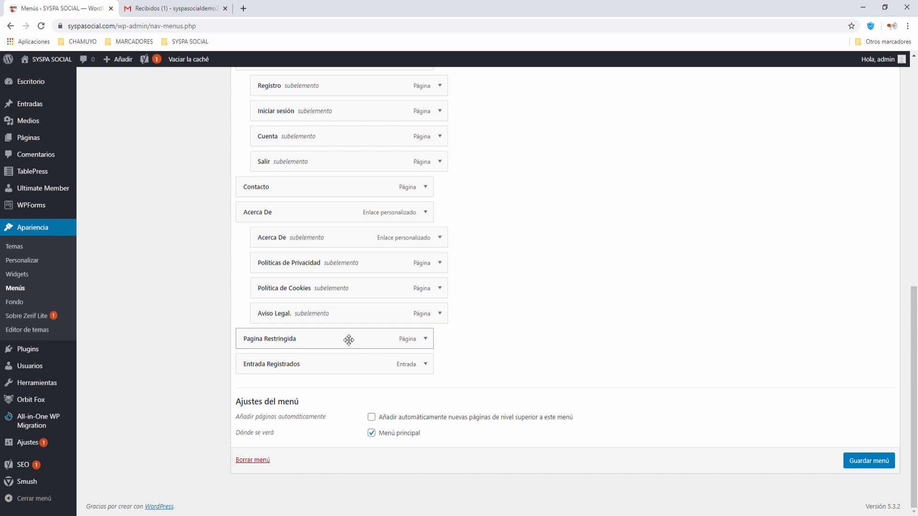
pyautogui.click(874, 462)
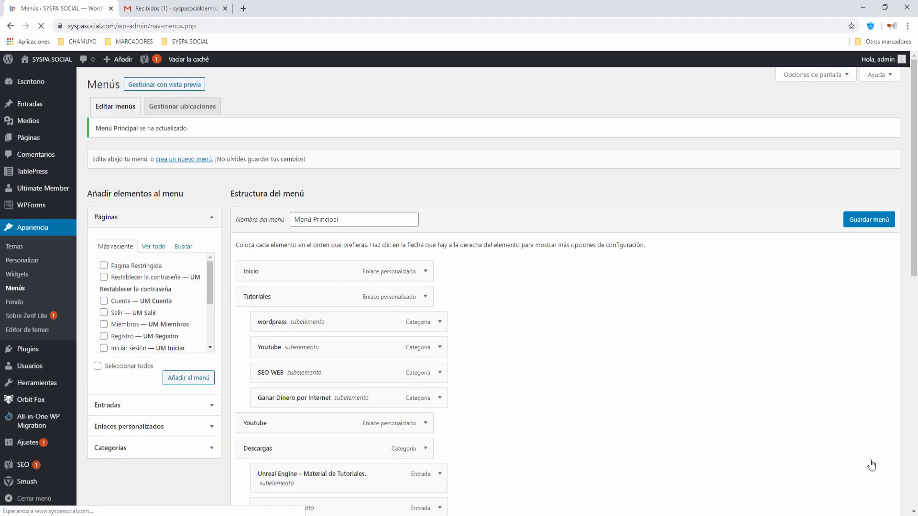
pyautogui.click(247, 515)
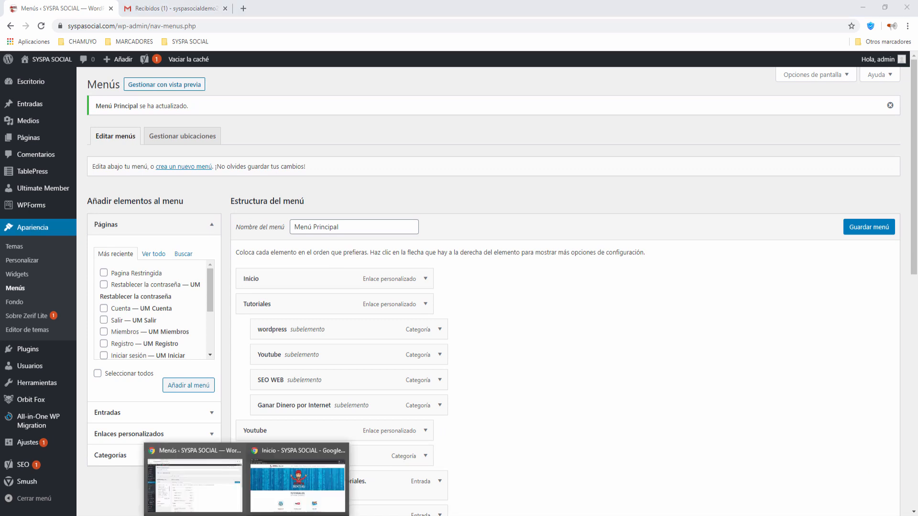
# Reload the incognito SYSPA SOCIAL site and browse Políticas de Privacidad and the WordPress #1 tutorial.
pyautogui.click(308, 485)
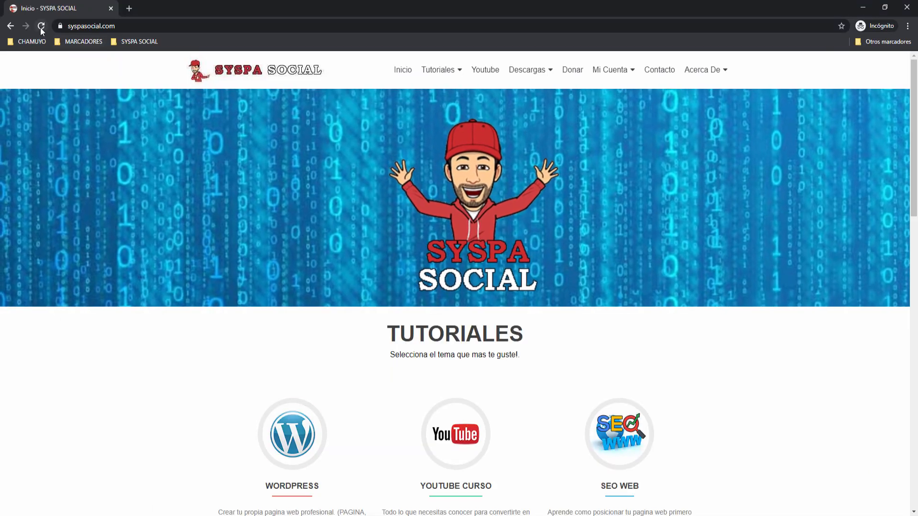
pyautogui.click(42, 26)
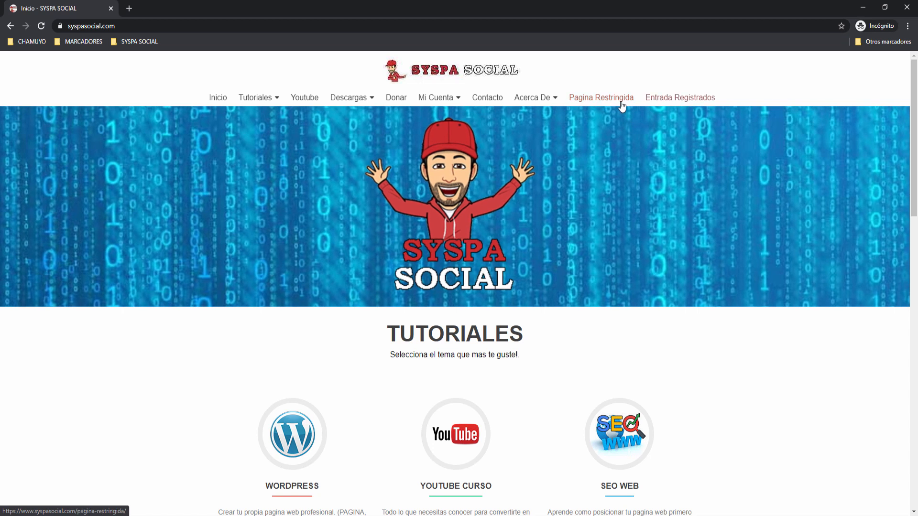
pyautogui.moveTo(525, 100)
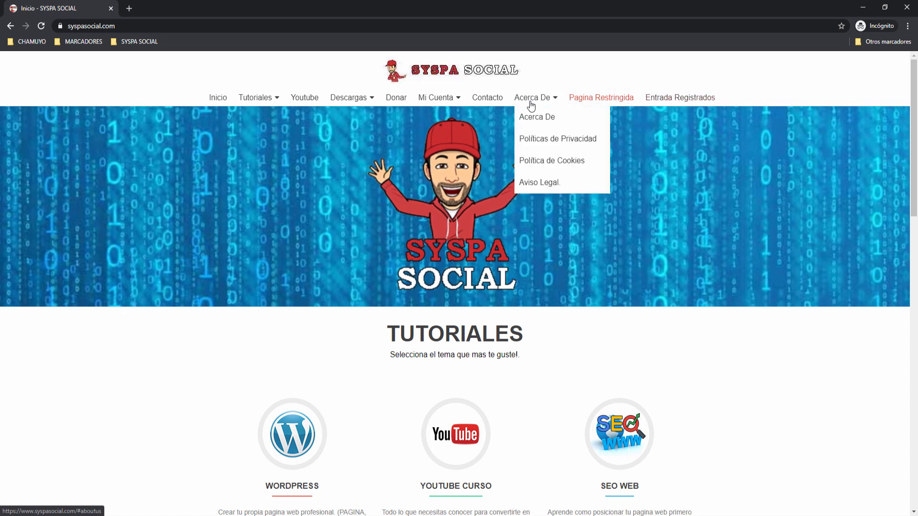
pyautogui.click(532, 139)
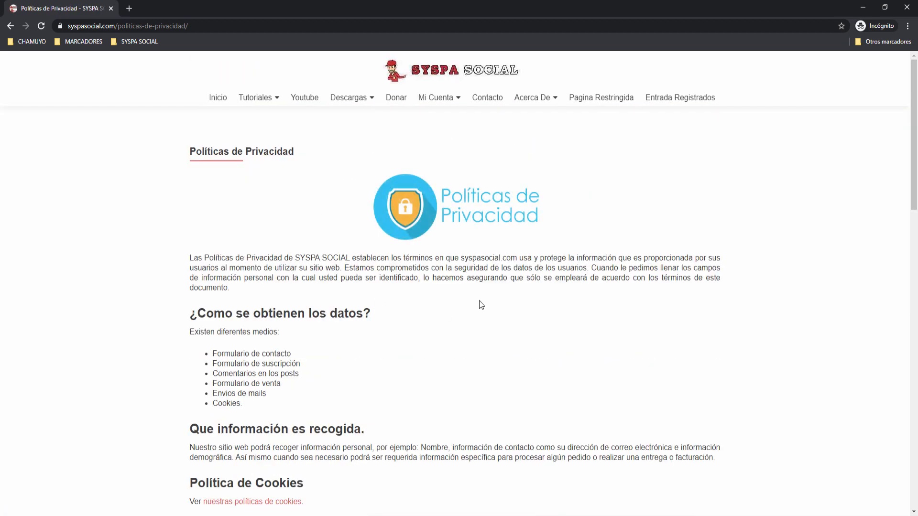
pyautogui.click(219, 98)
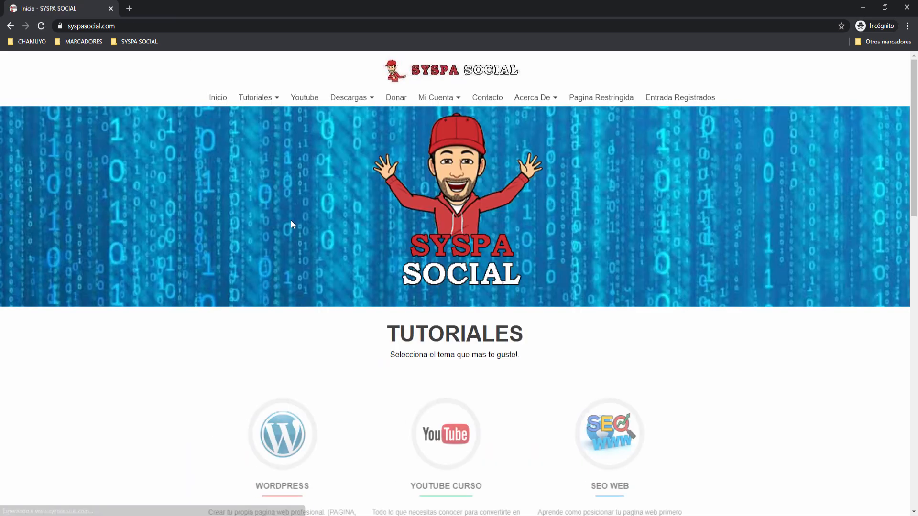
pyautogui.click(282, 434)
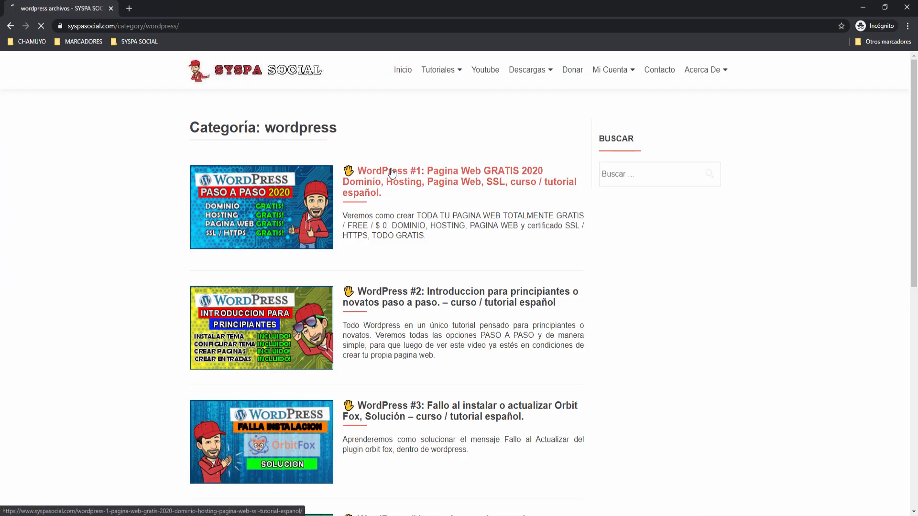
pyautogui.click(392, 172)
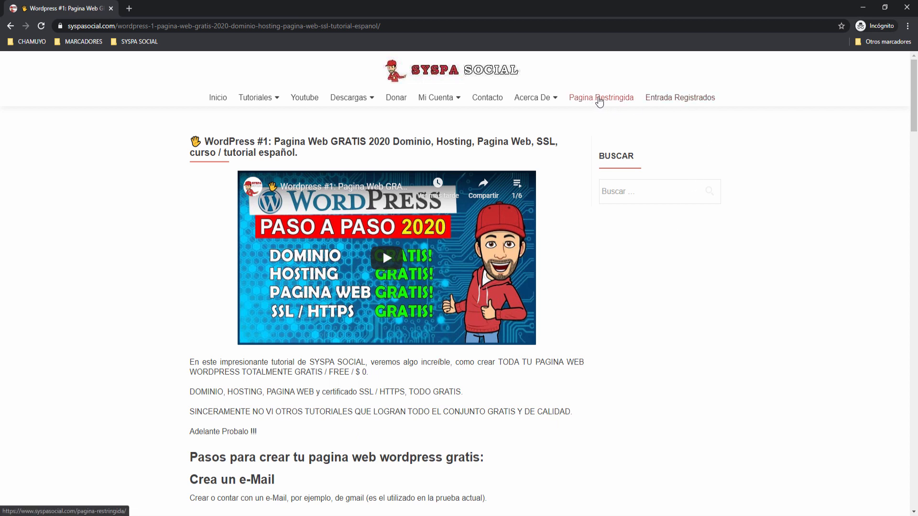
# Confirm Pagina Restringida and Entrada Registrados show their content, then log out via Salir.
pyautogui.click(598, 102)
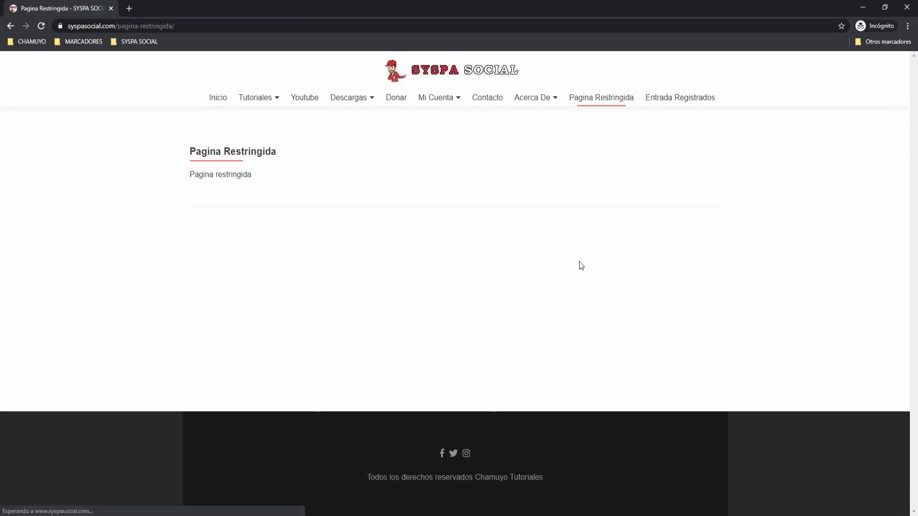
pyautogui.tripleClick(266, 148)
pyautogui.moveTo(265, 178); pyautogui.dragTo(186, 183)
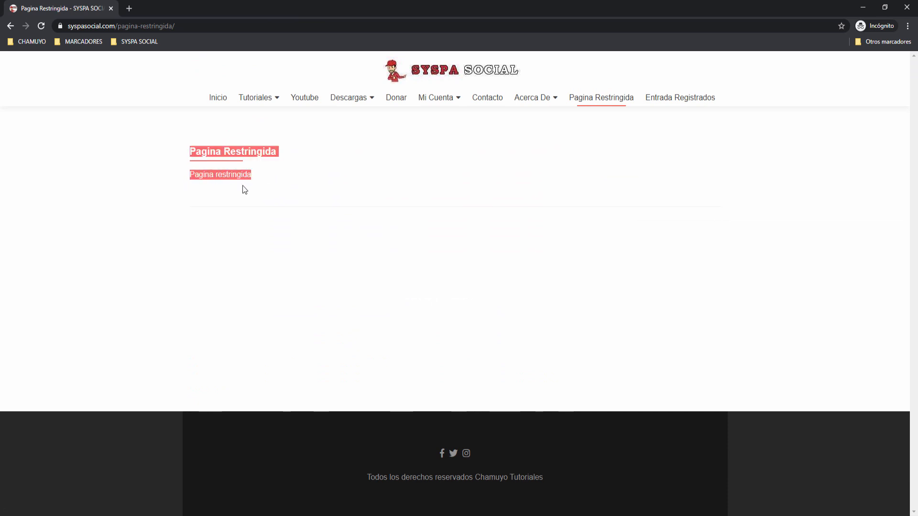
pyautogui.click(654, 121)
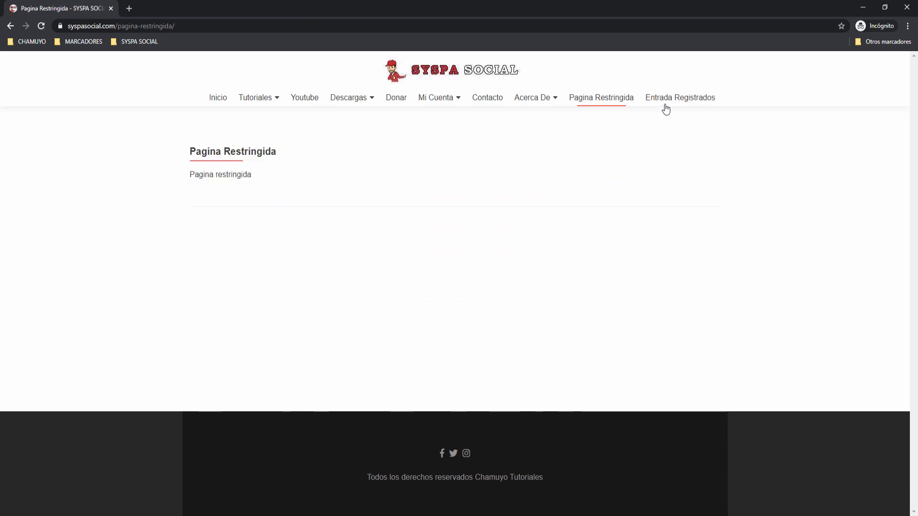
pyautogui.click(669, 101)
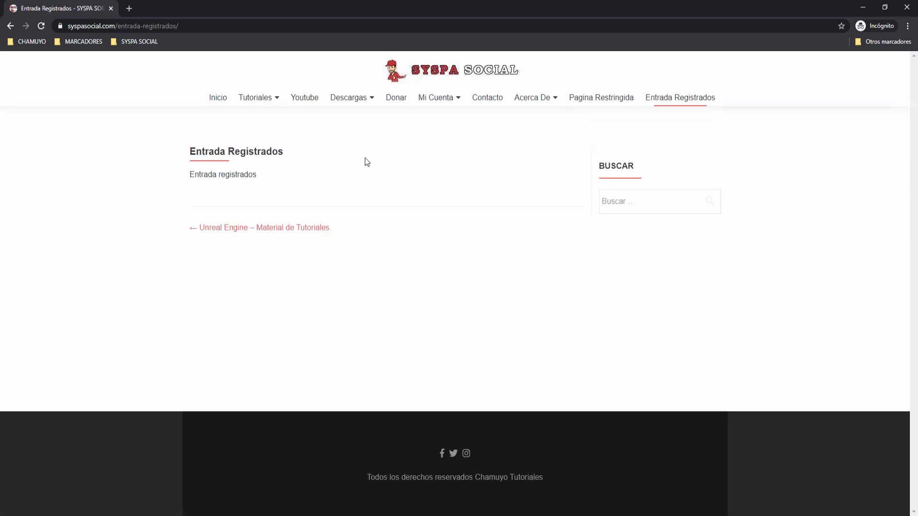
pyautogui.moveTo(442, 97)
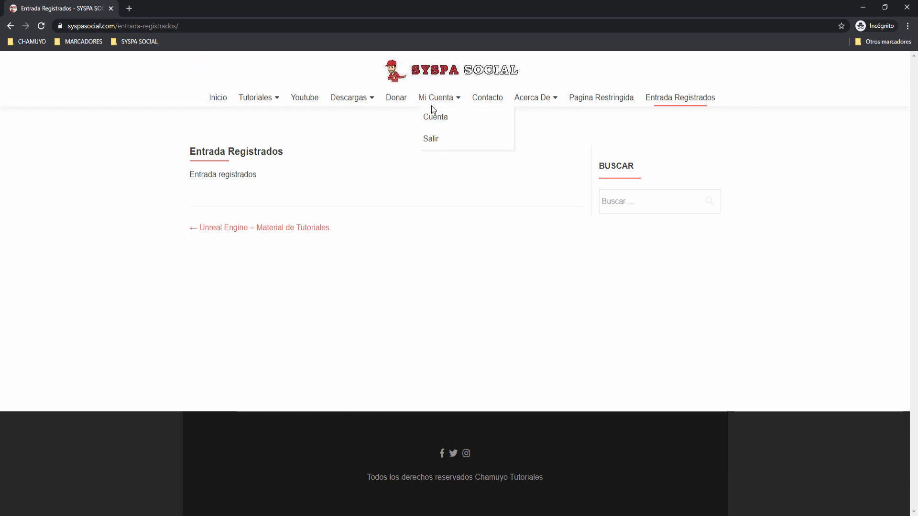
pyautogui.click(431, 139)
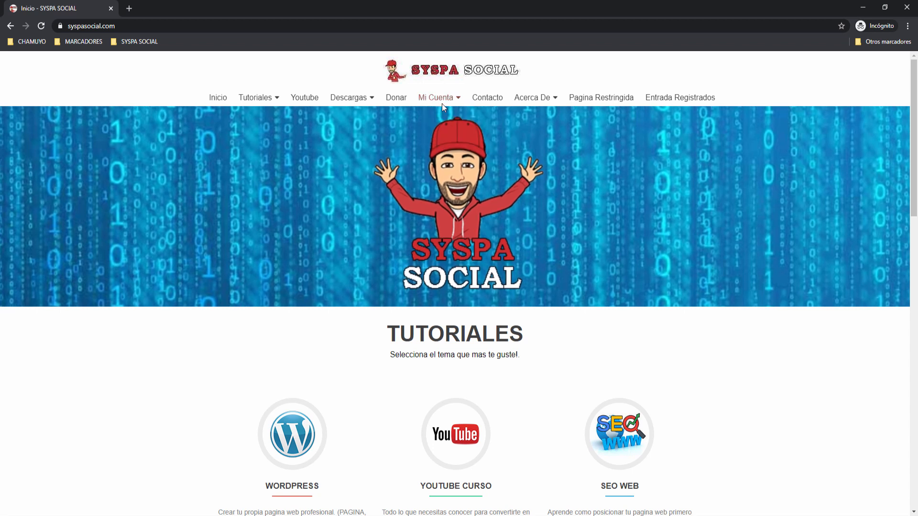
# Browse the site logged out and confirm Pagina Restringida and Entrada Registrados hide their body text.
pyautogui.moveTo(440, 100)
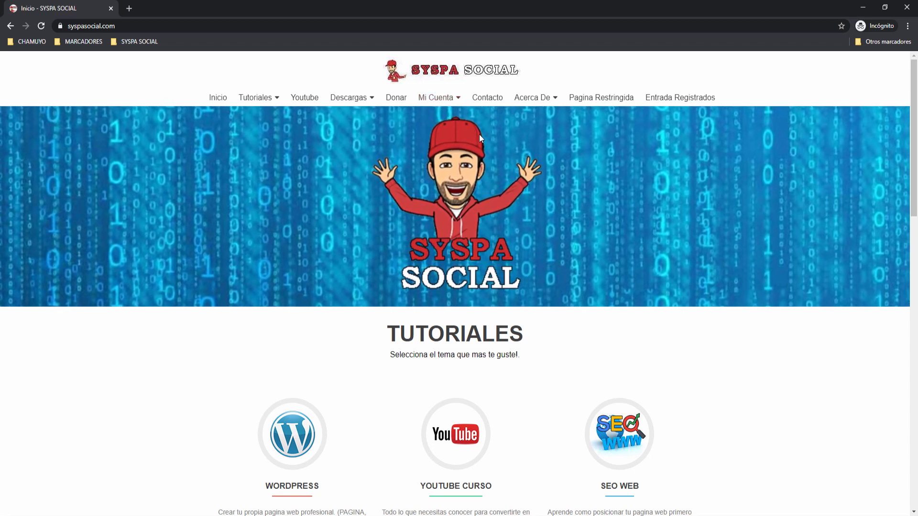
pyautogui.moveTo(542, 100)
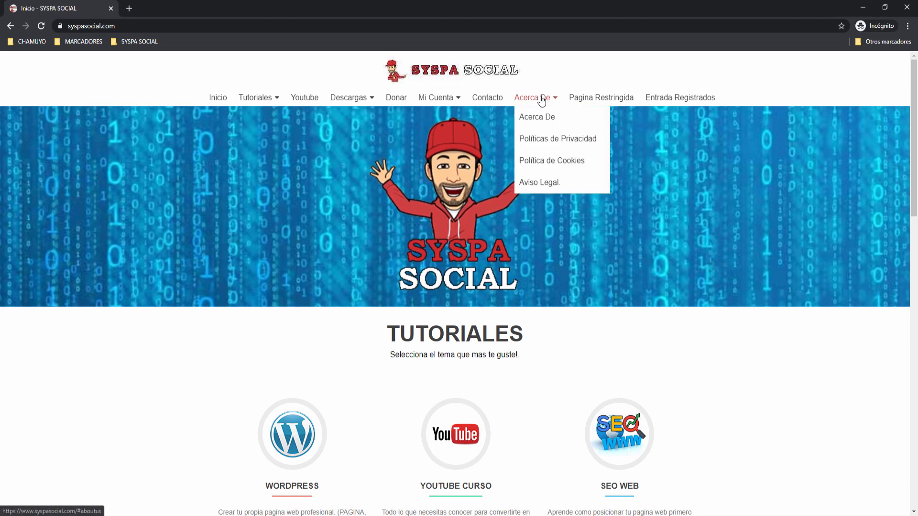
pyautogui.click(545, 139)
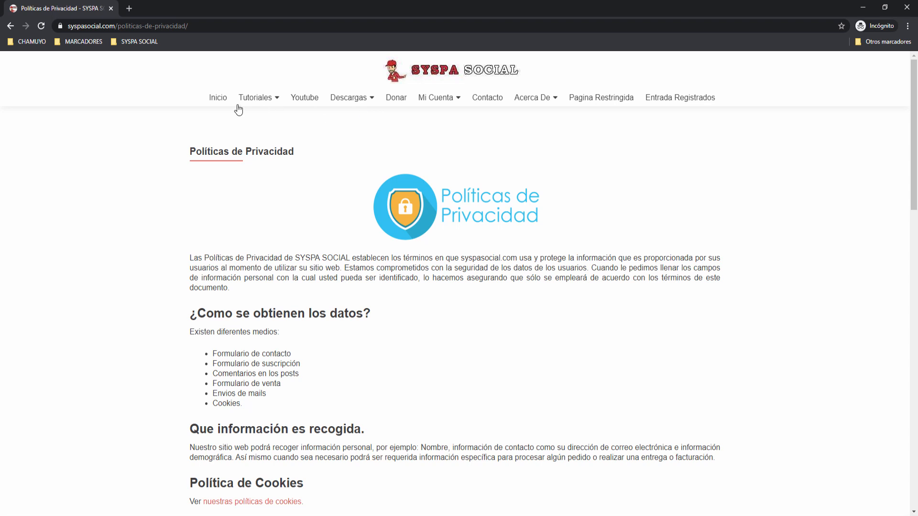
pyautogui.click(262, 118)
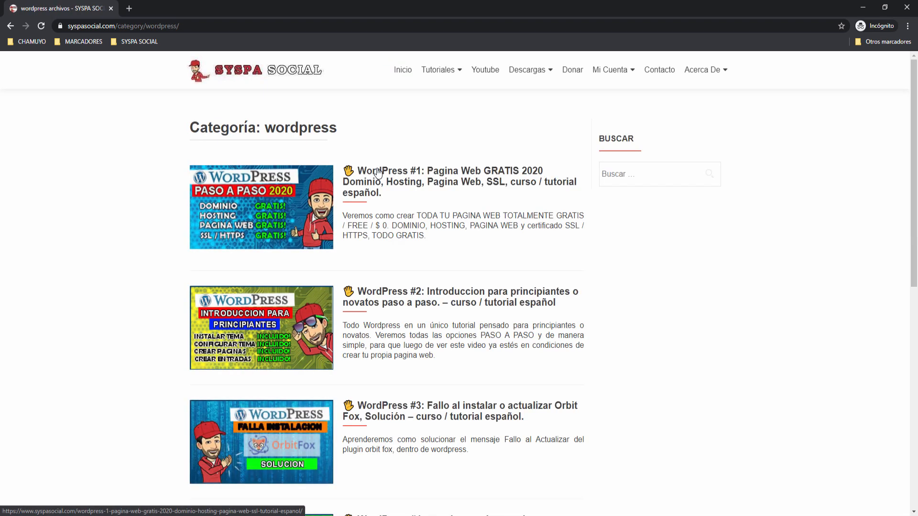
pyautogui.click(404, 180)
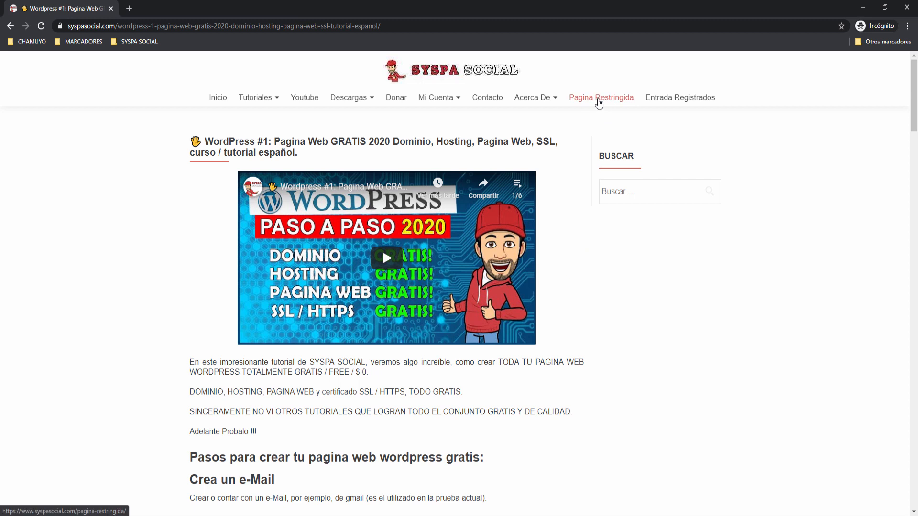
pyautogui.click(598, 100)
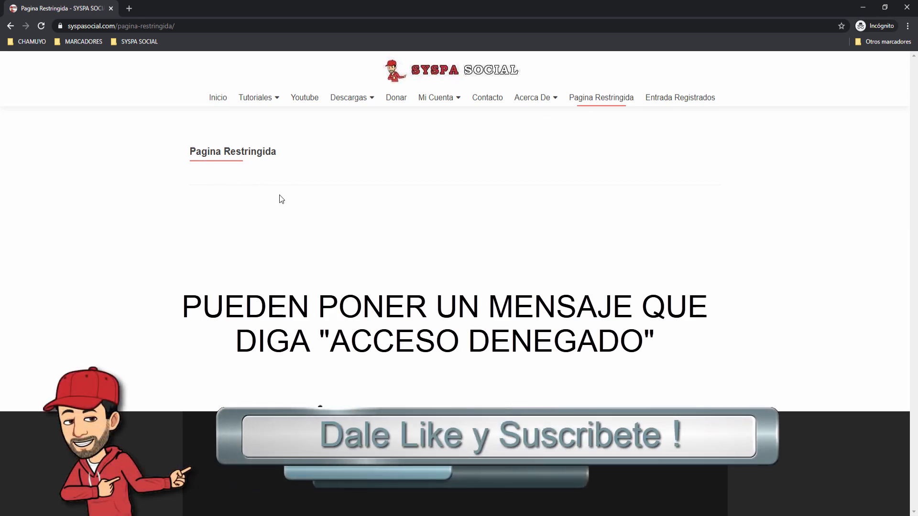
pyautogui.click(670, 103)
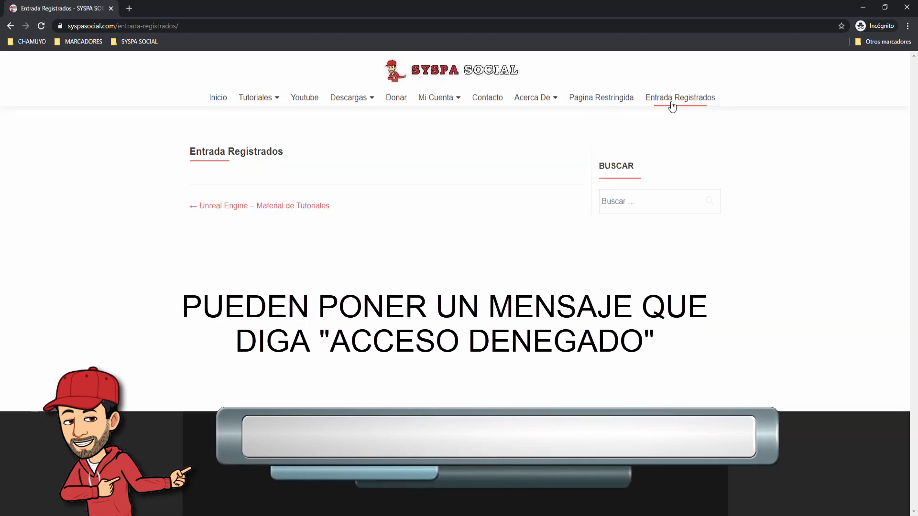